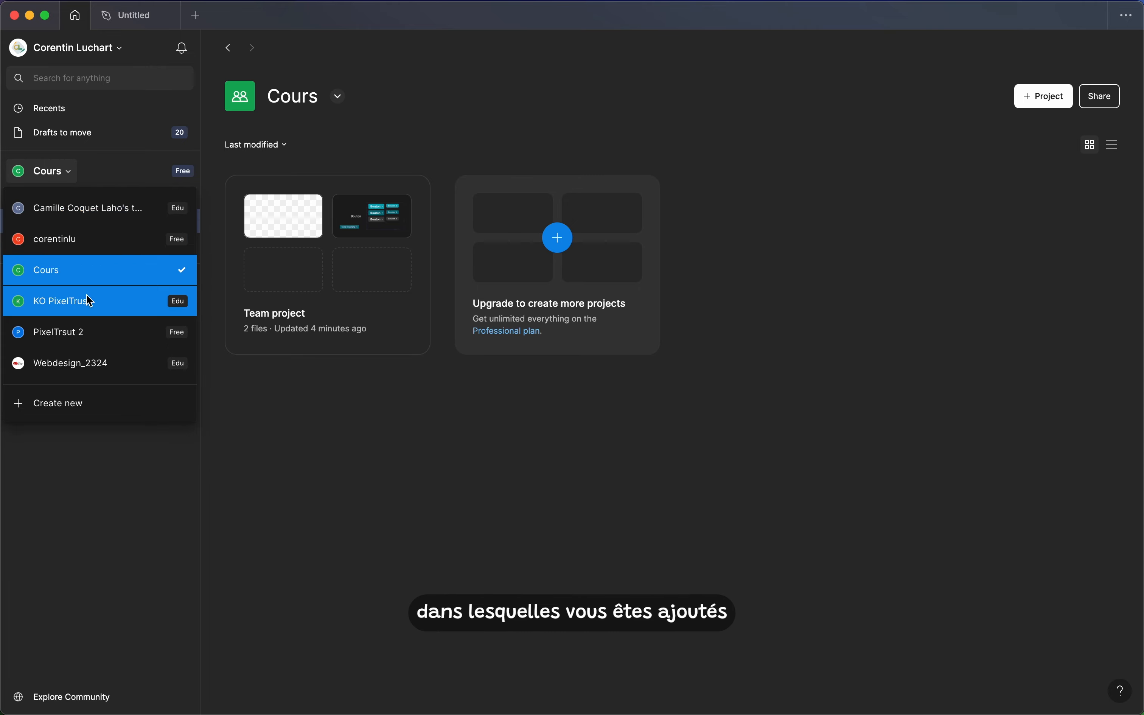
Close the team list and open the blank Untitled design file from the Team project.
left_click(90, 473)
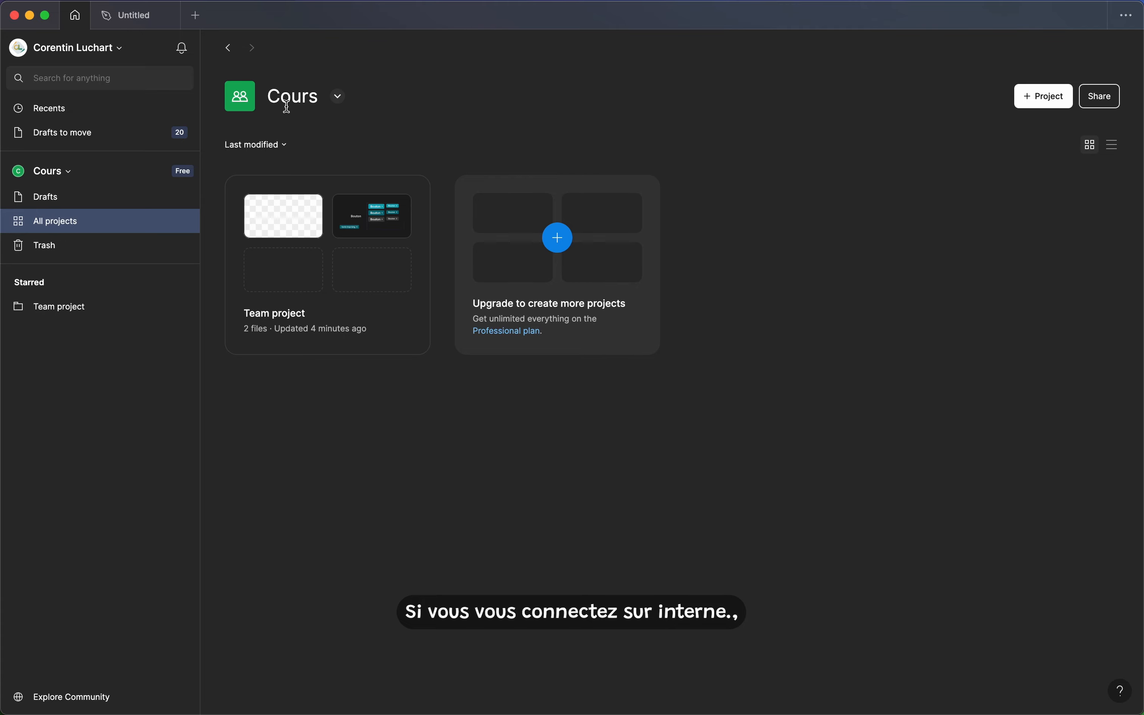
left_click(286, 217)
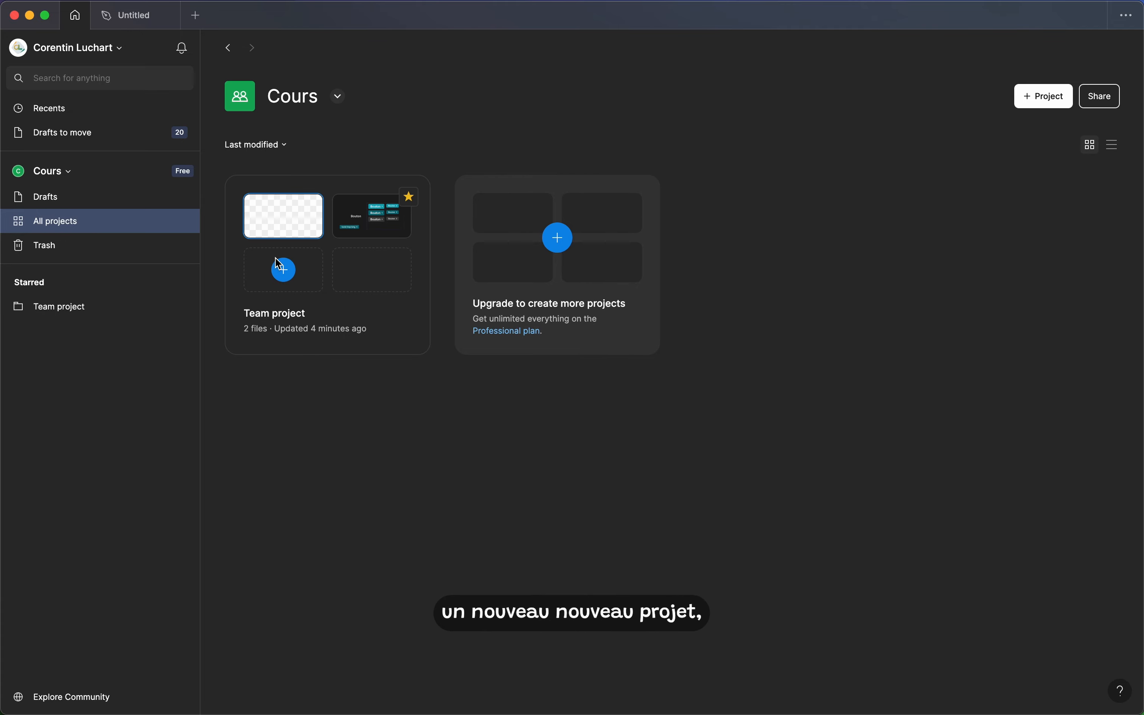
double_click(285, 221)
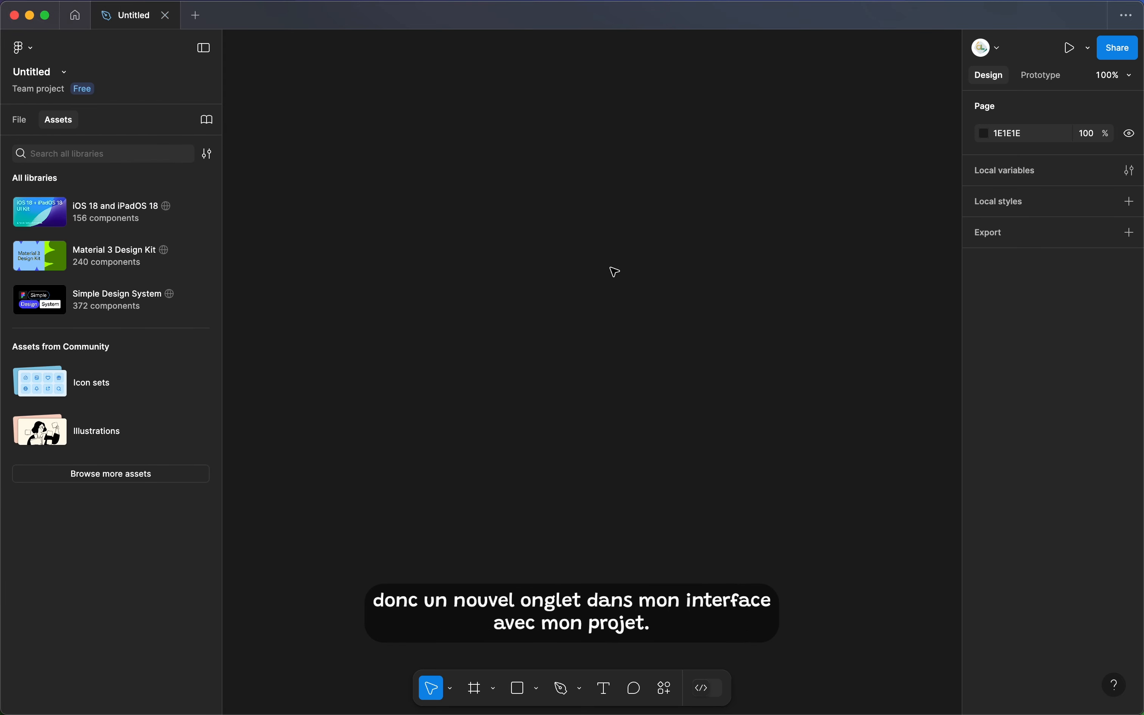
left_click(75, 15)
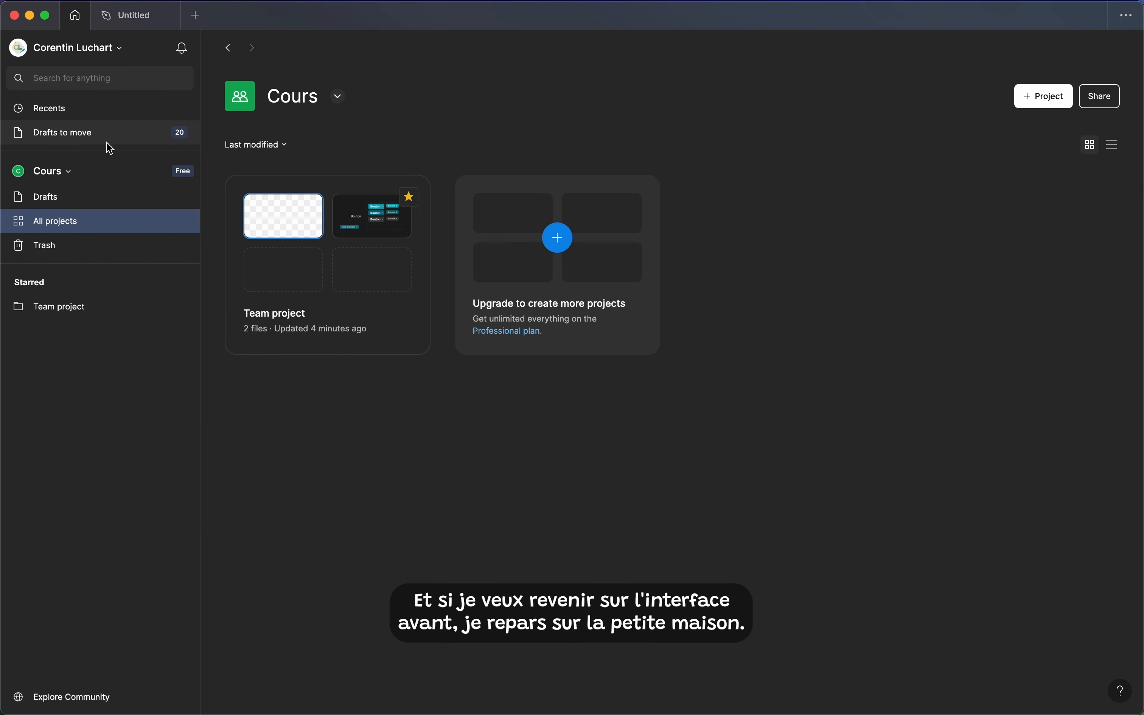
left_click(130, 18)
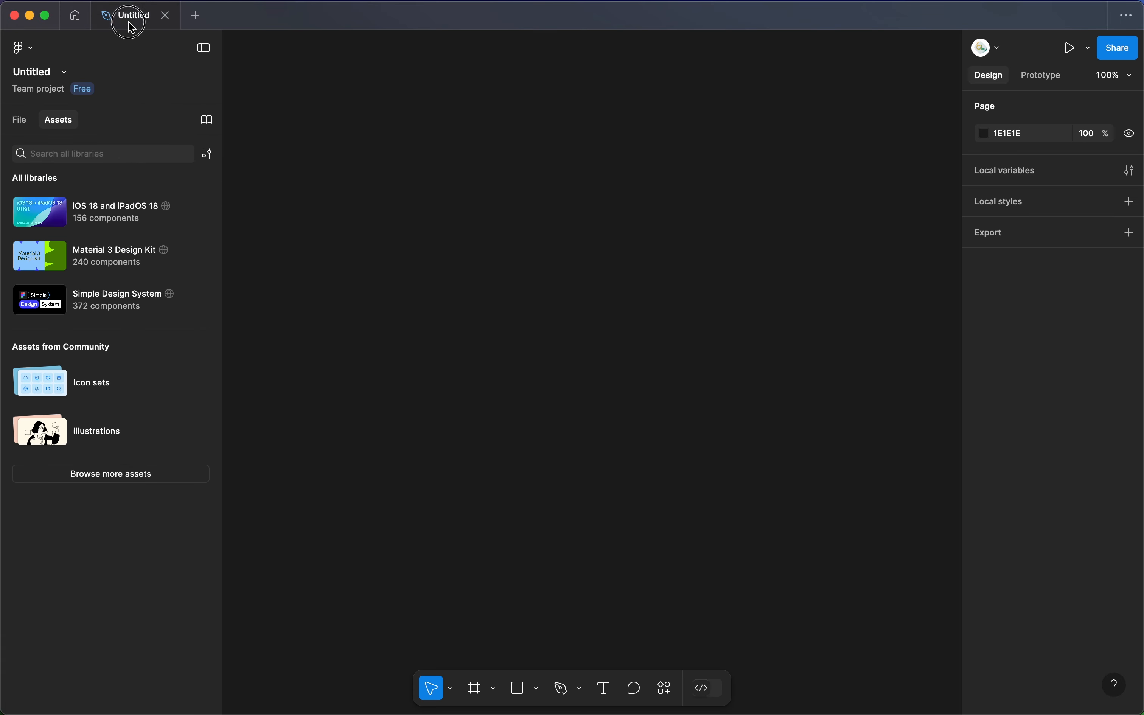
Rename the Untitled file as "Cours 1".
left_click(29, 73)
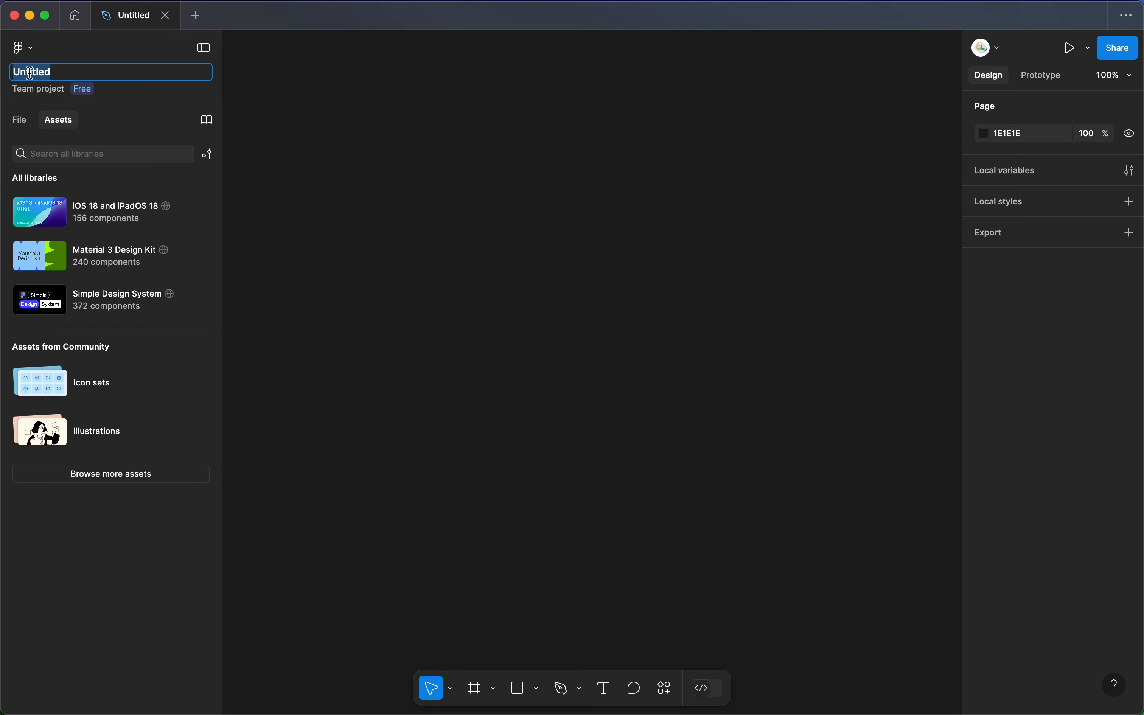
type("Cours 1")
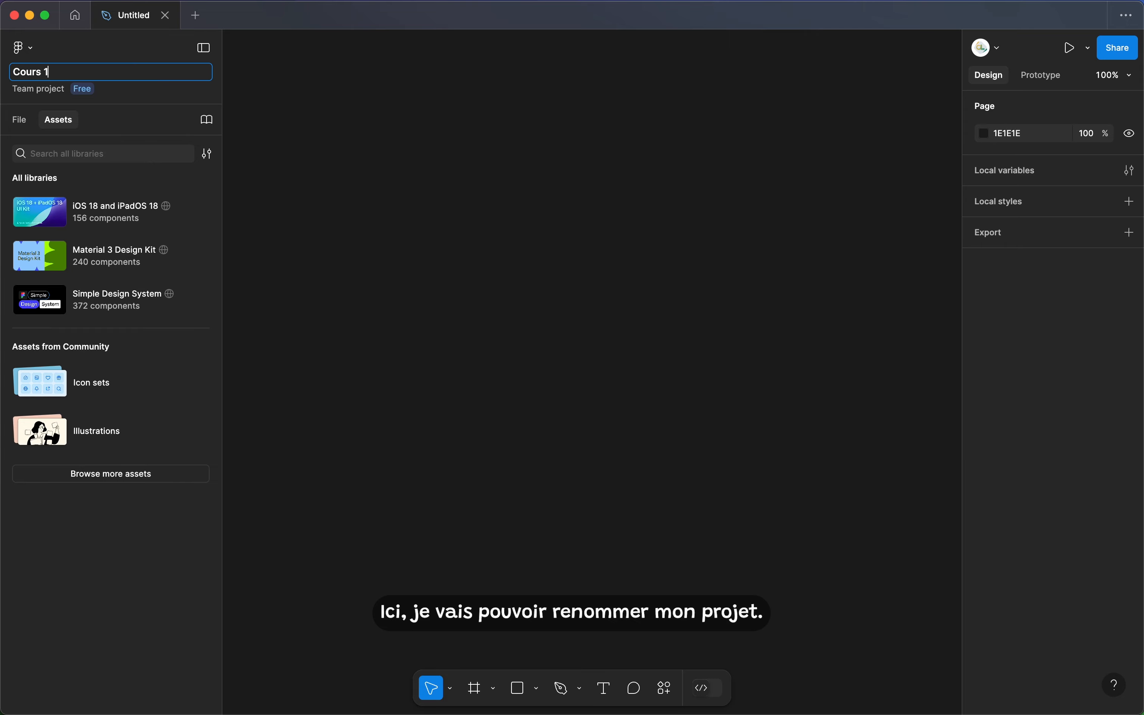
key("Return")
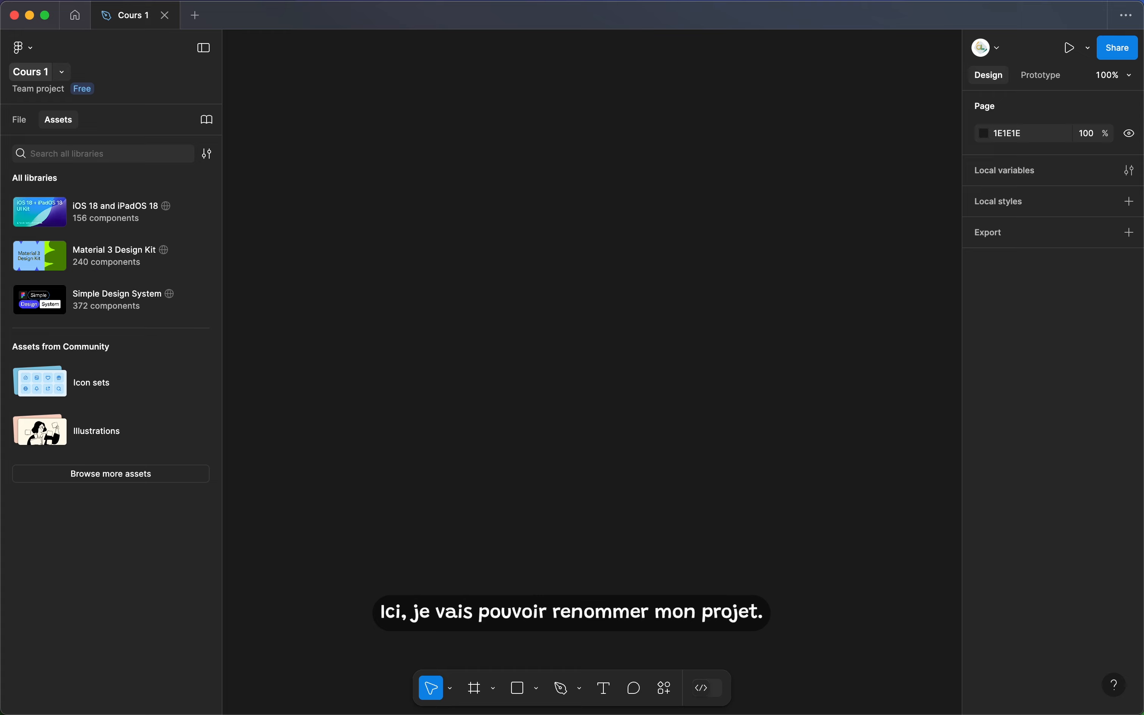
Examine the file's page list and the component categories in the iOS 18 and iPadOS 18 asset library.
left_click(14, 119)
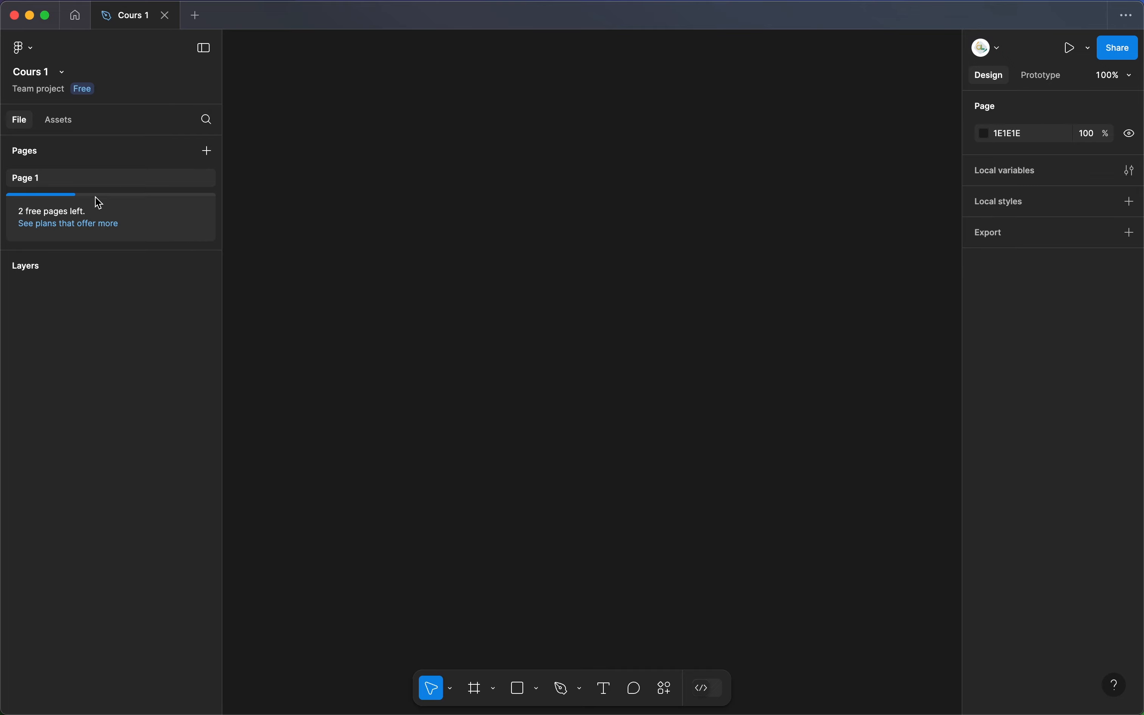
left_click(59, 121)
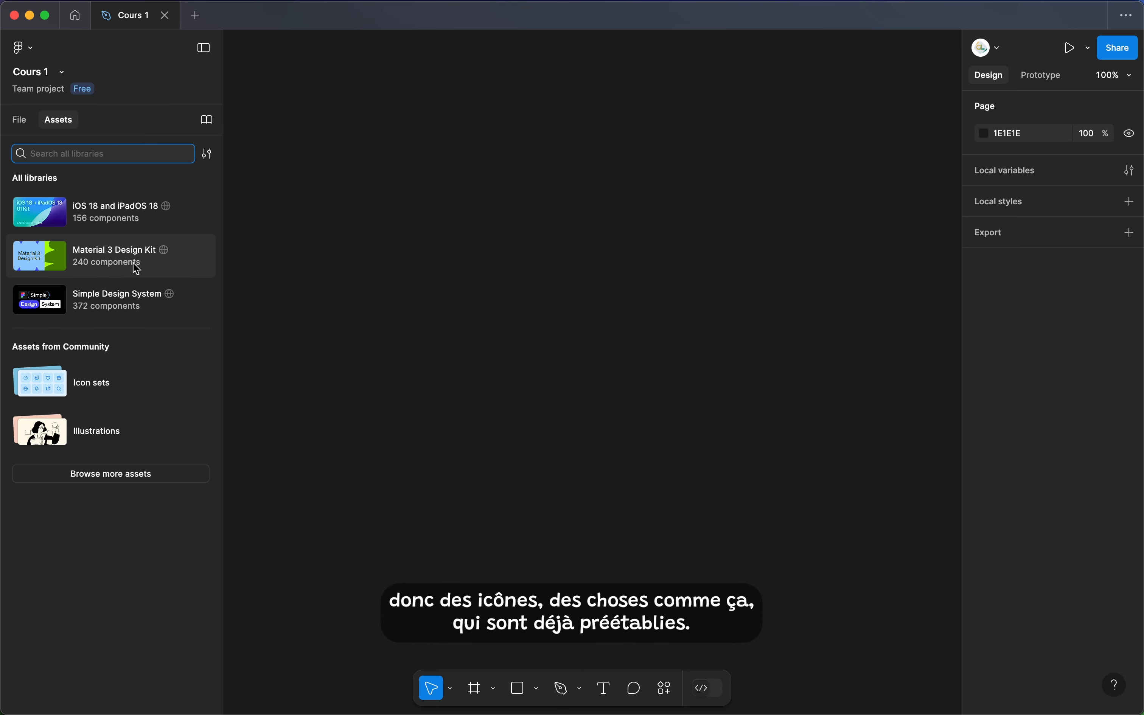
left_click(136, 226)
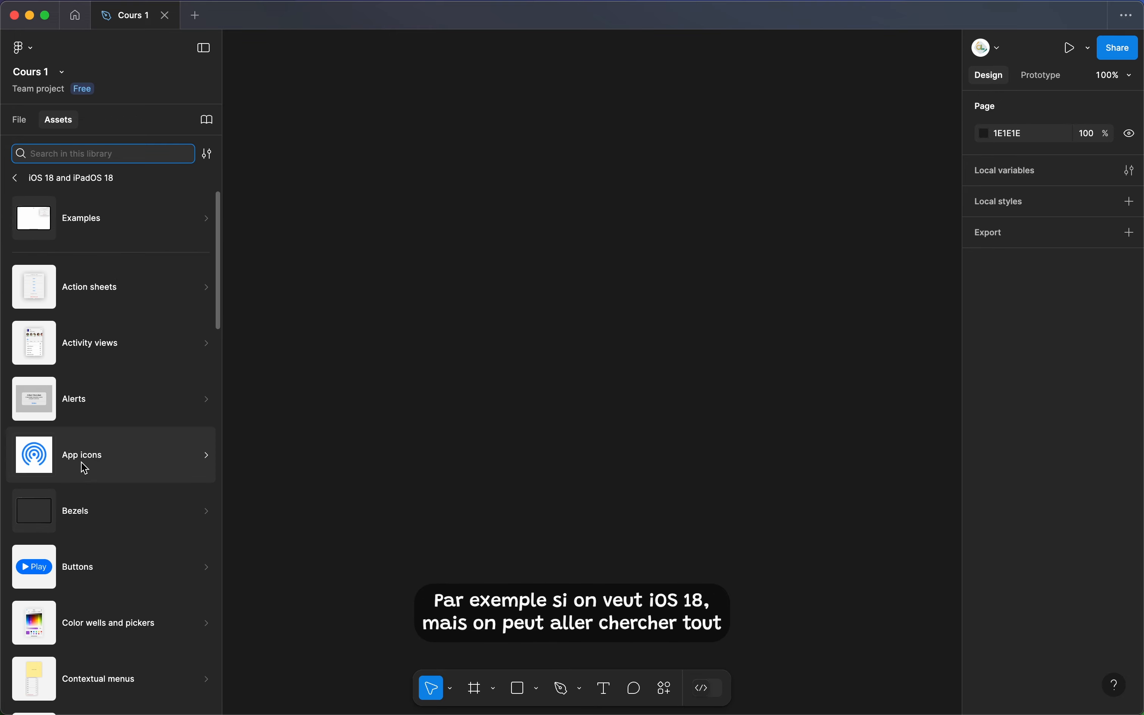
scroll(98, 595, "down", 4)
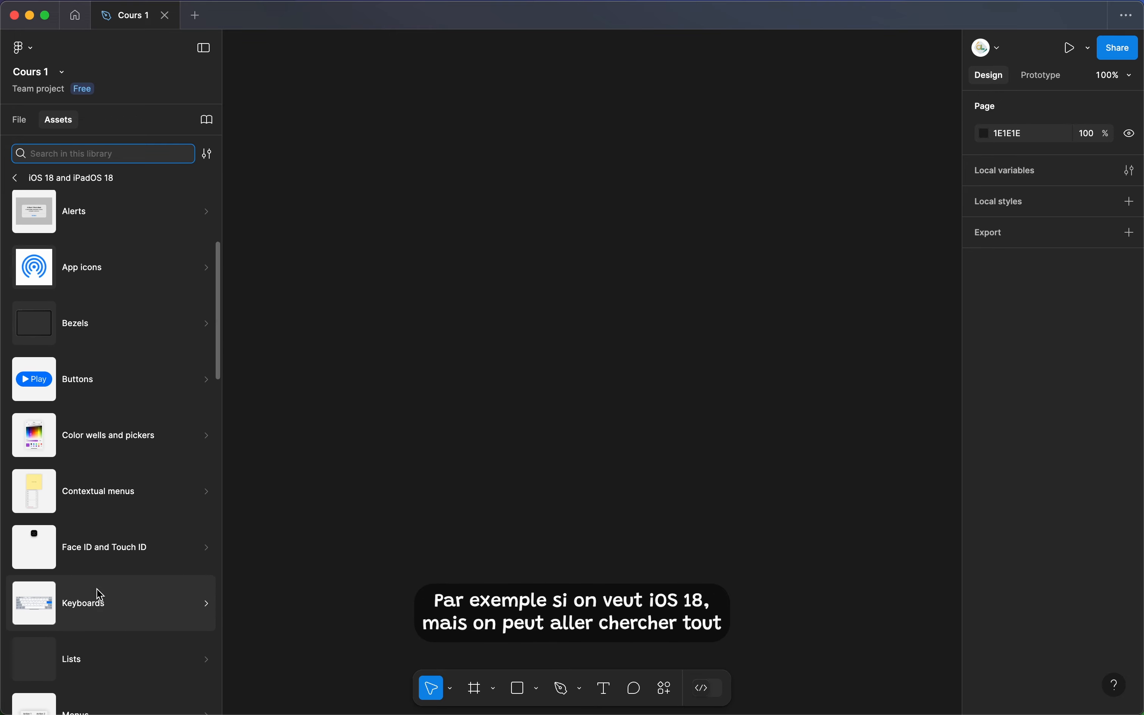
scroll(101, 595, "down", 1)
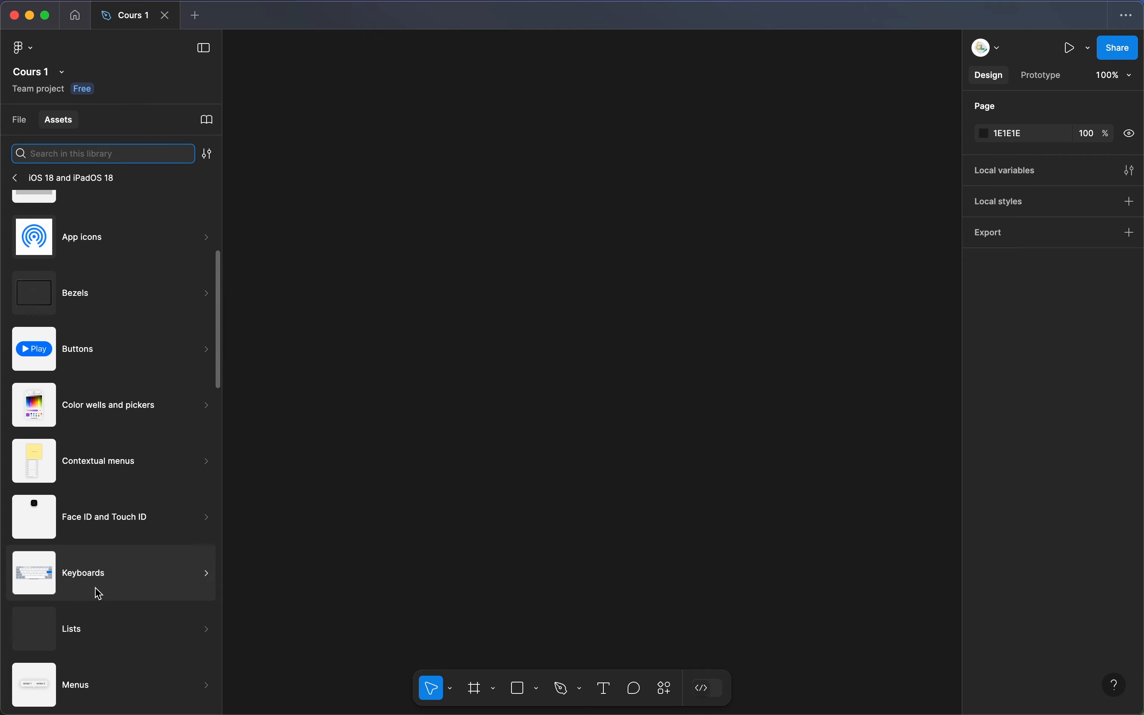
scroll(99, 595, "up", 5)
left_click(19, 121)
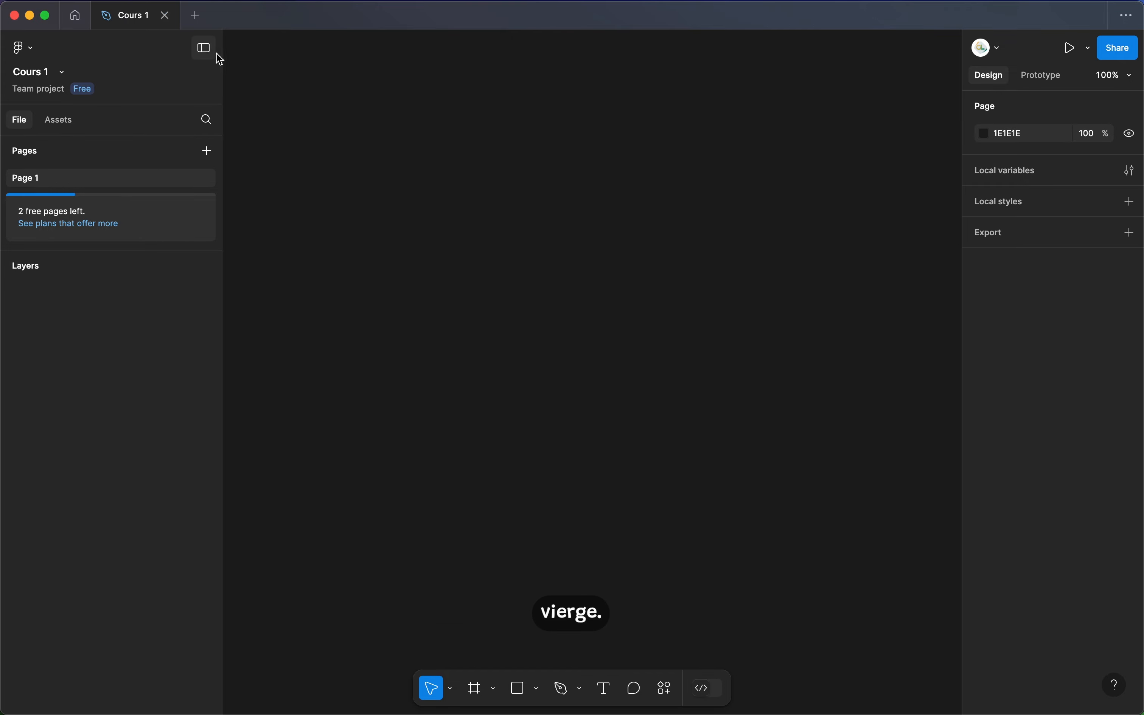
Minimize the interface's side panels to enlarge the canvas and restore them.
left_click(204, 48)
left_click(146, 64)
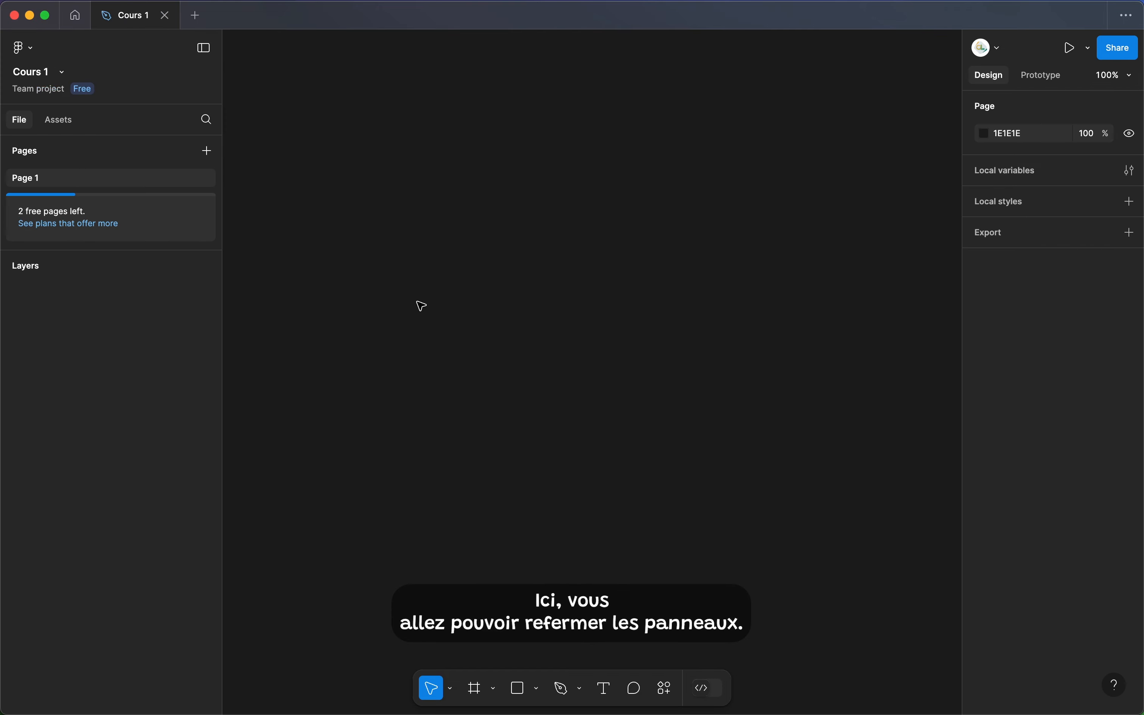
left_click(200, 50)
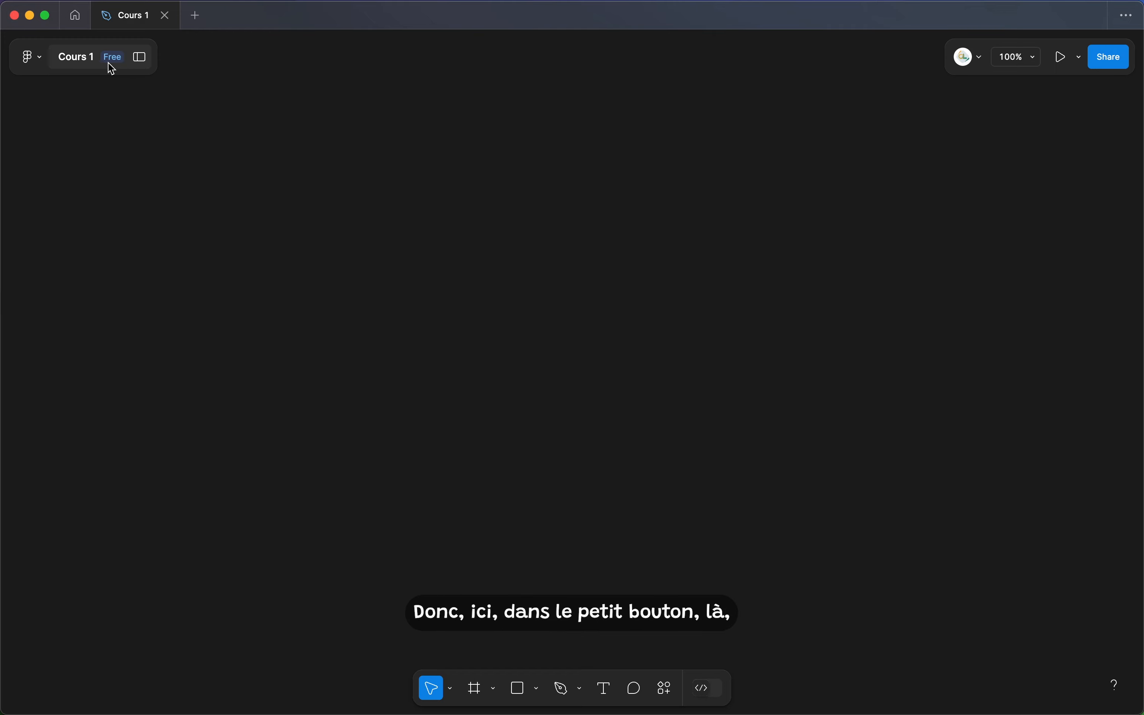
left_click(141, 57)
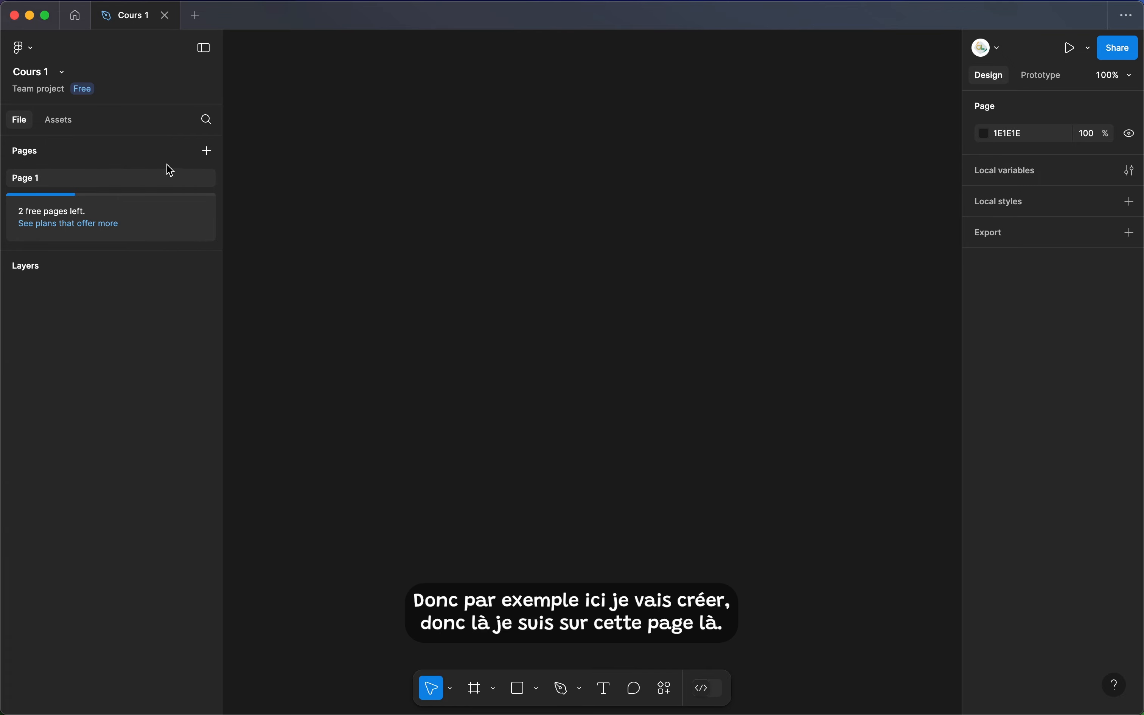
Rename Page 1 as "Débutant".
double_click(27, 178)
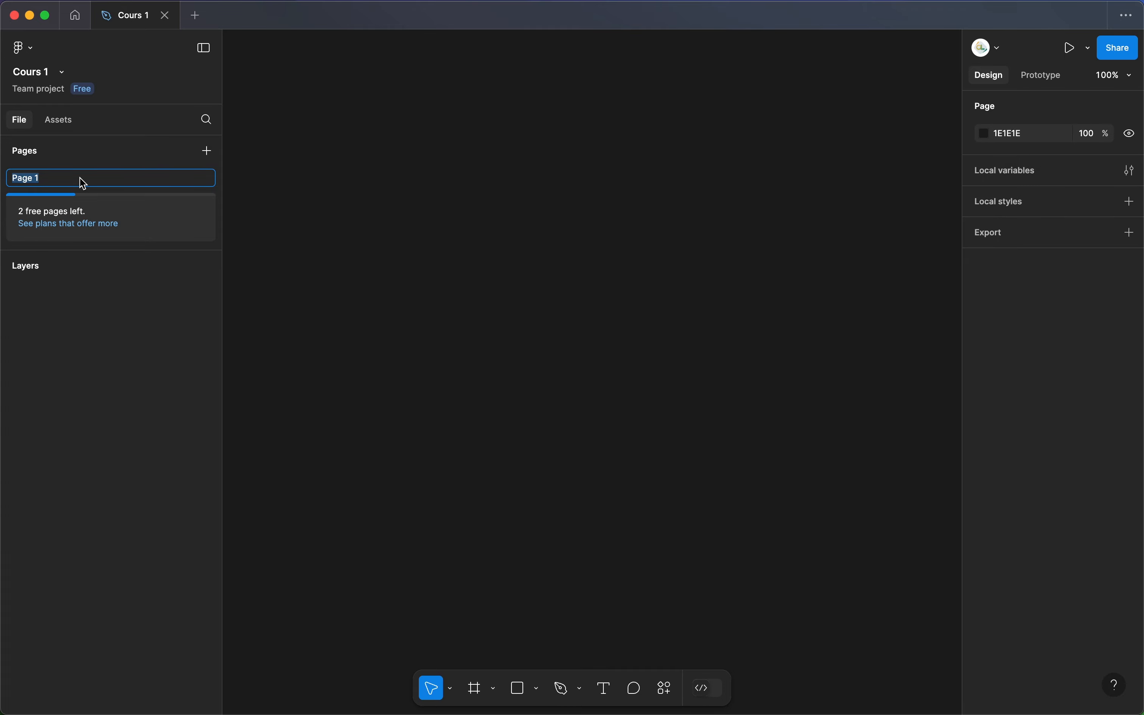
type("Débutant")
key("Return")
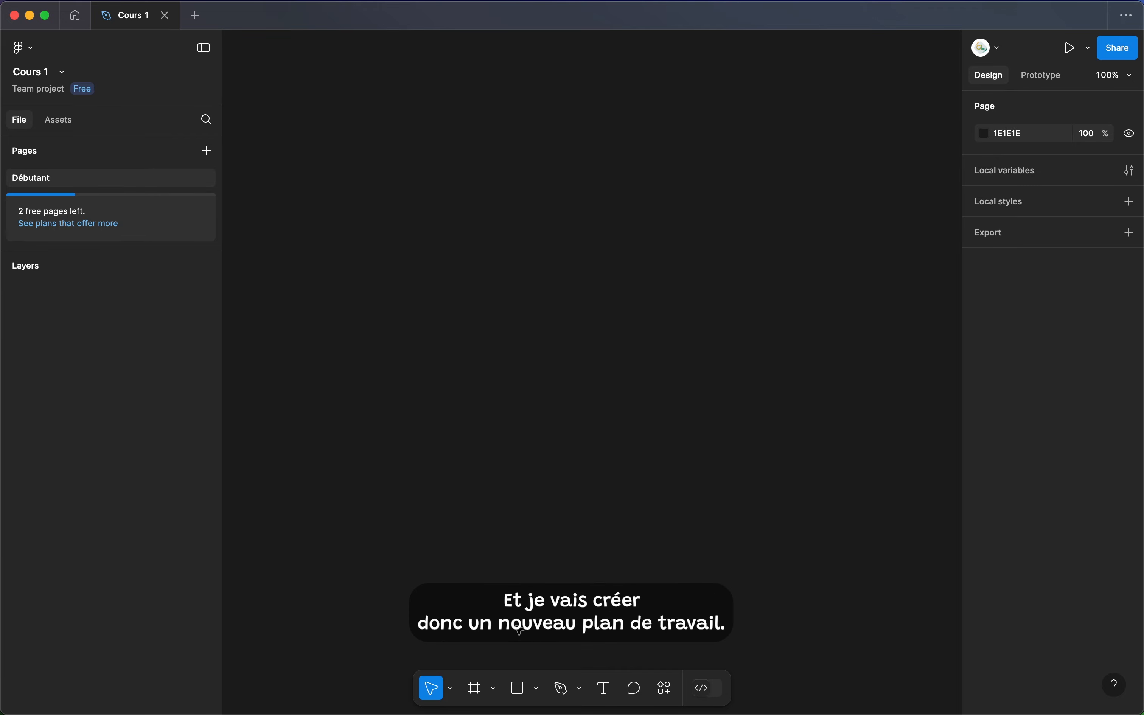
Create a frame from the MacBook Pro 14" preset and stretch its lower edge to a height of about 1065.
left_click(481, 693)
left_click(494, 692)
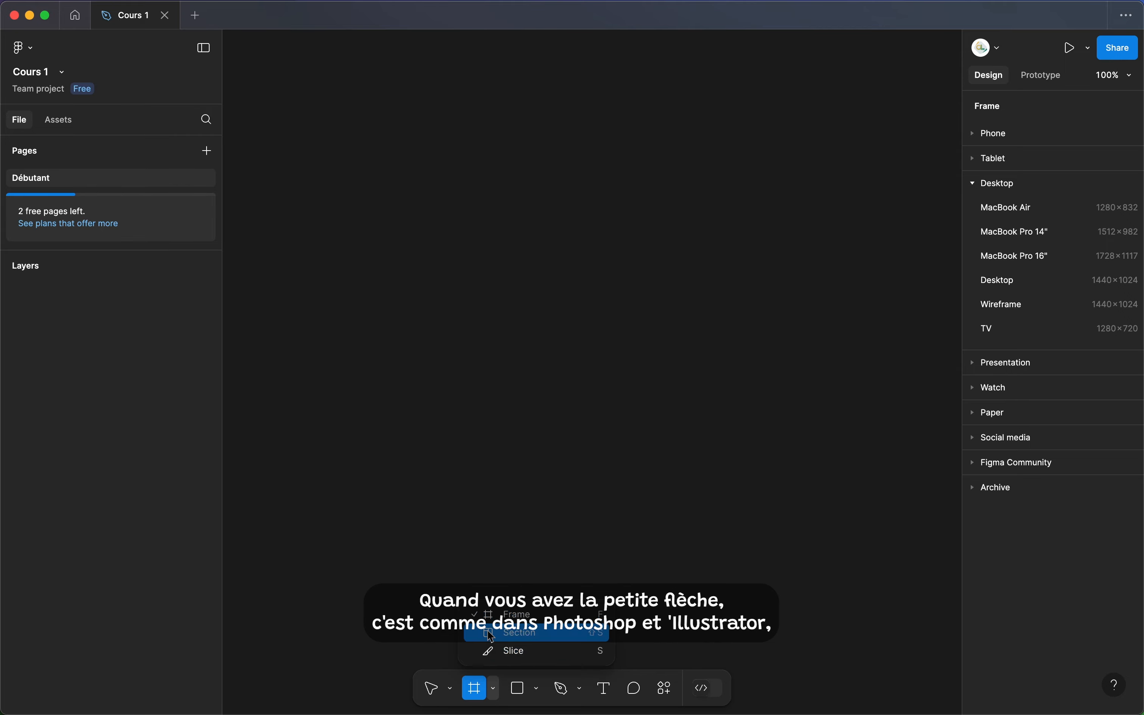
left_click(495, 692)
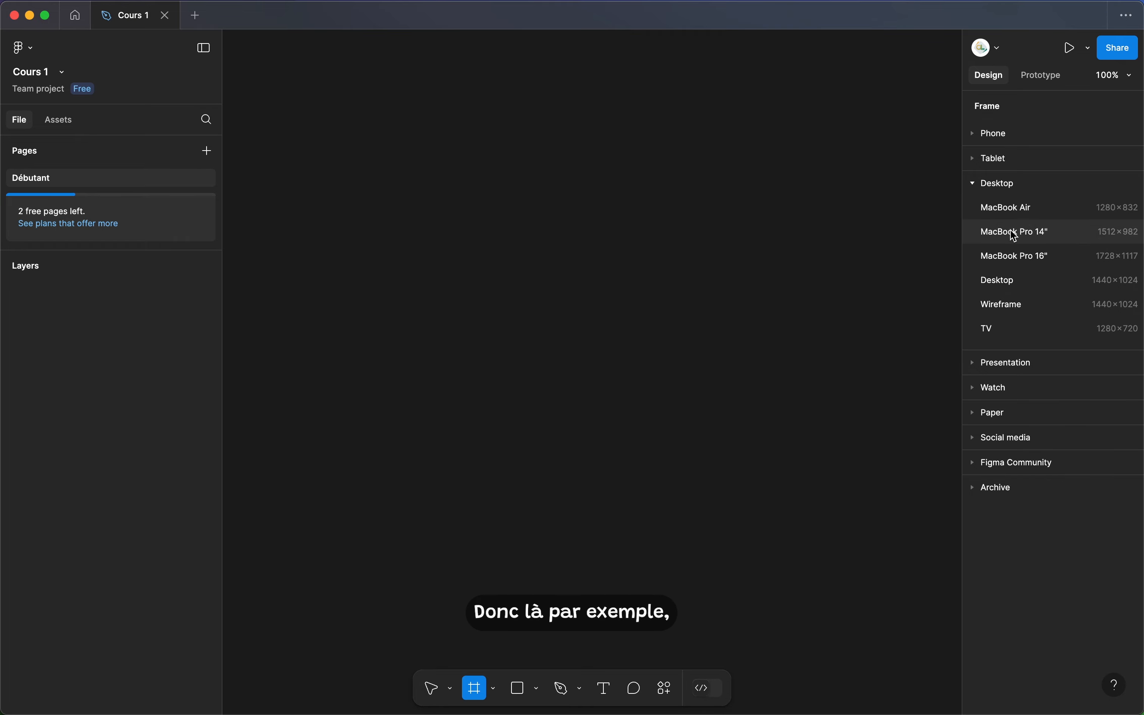
left_click(993, 234)
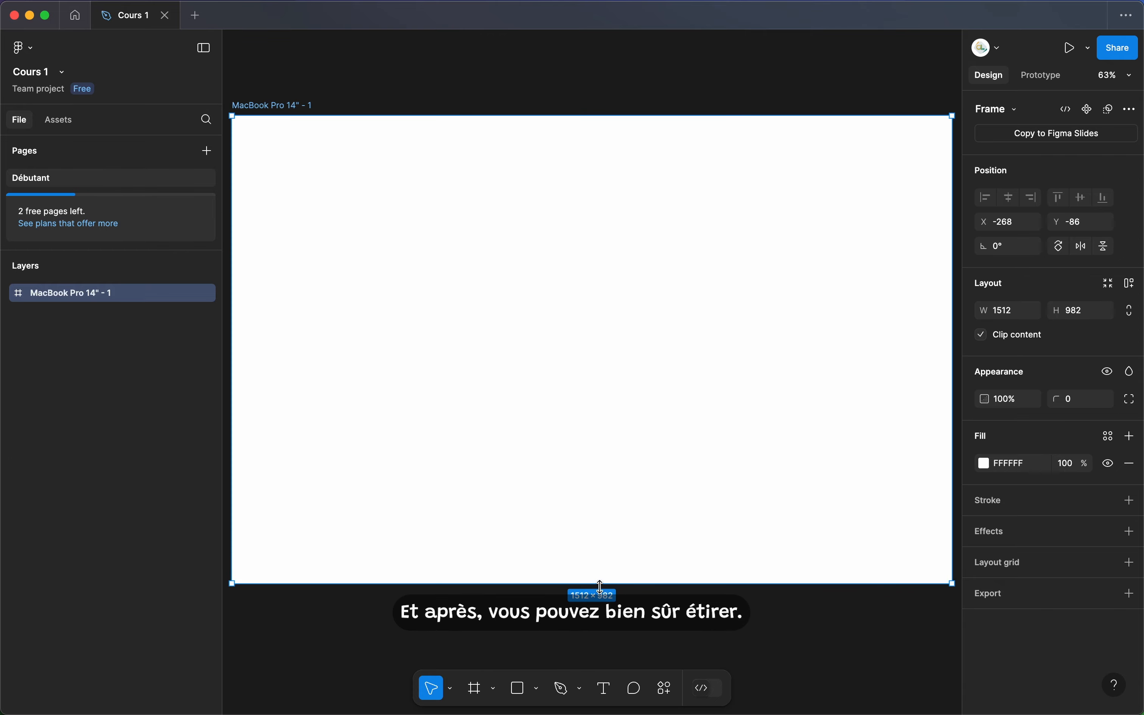
left_click_drag(600, 586, 612, 623)
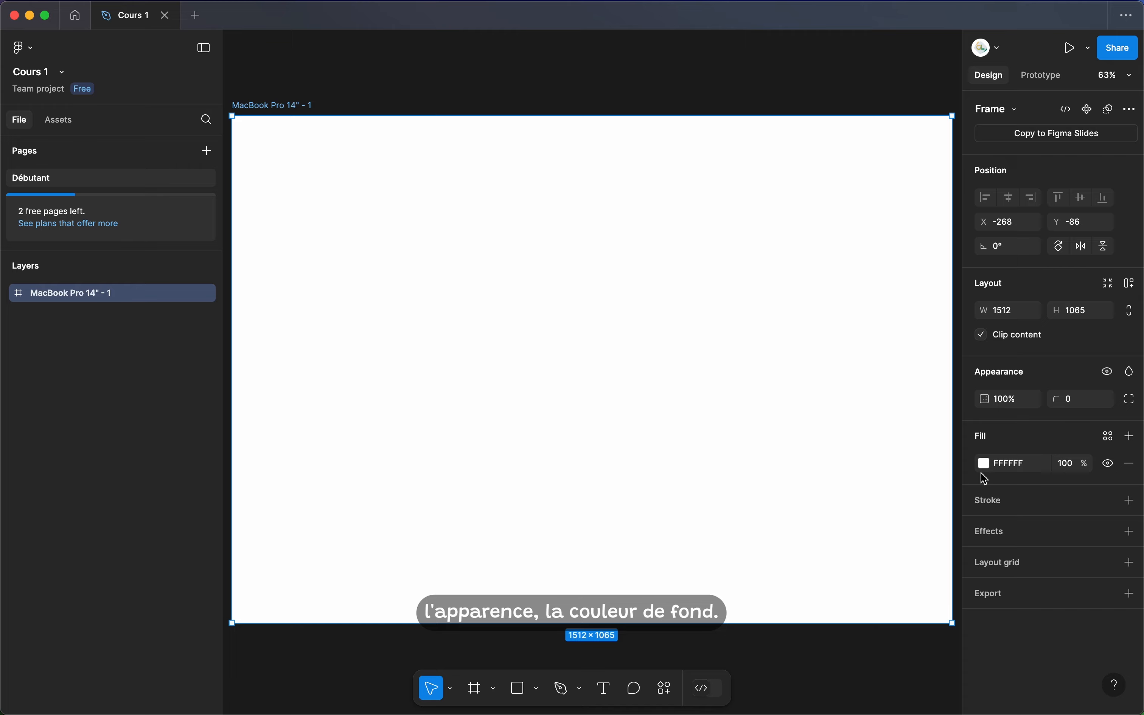
Add a black 1 px inside stroke and a drop shadow effect to the MacBook Pro 14" frame.
left_click(997, 502)
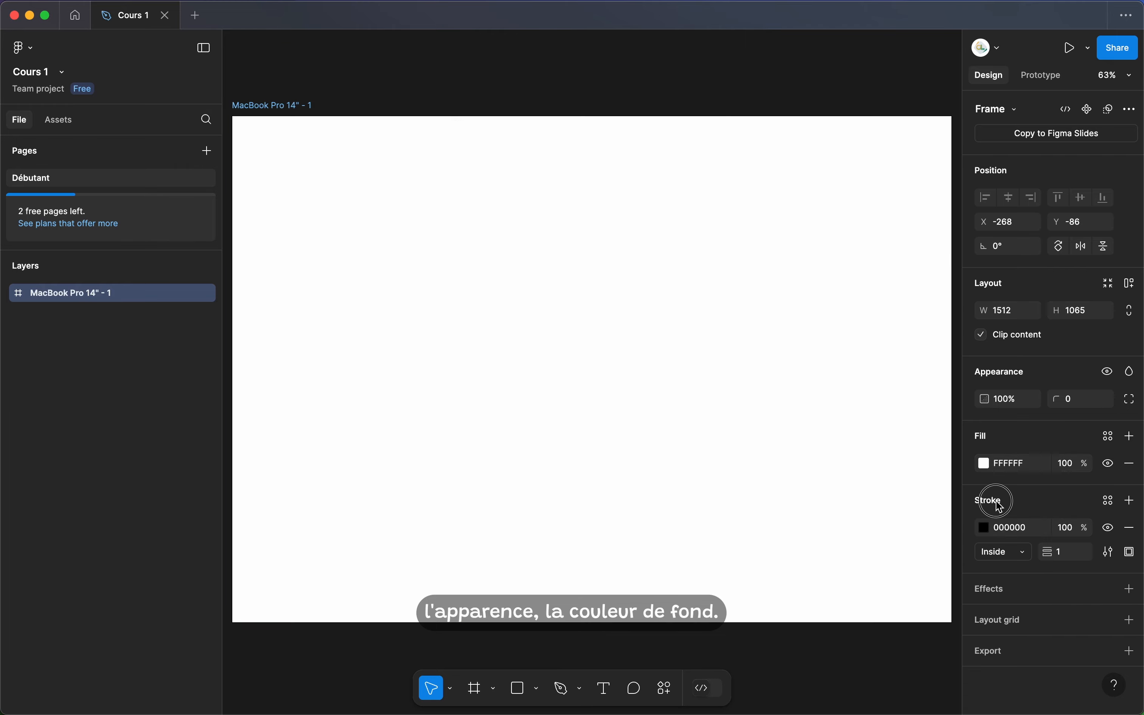
left_click(1001, 502)
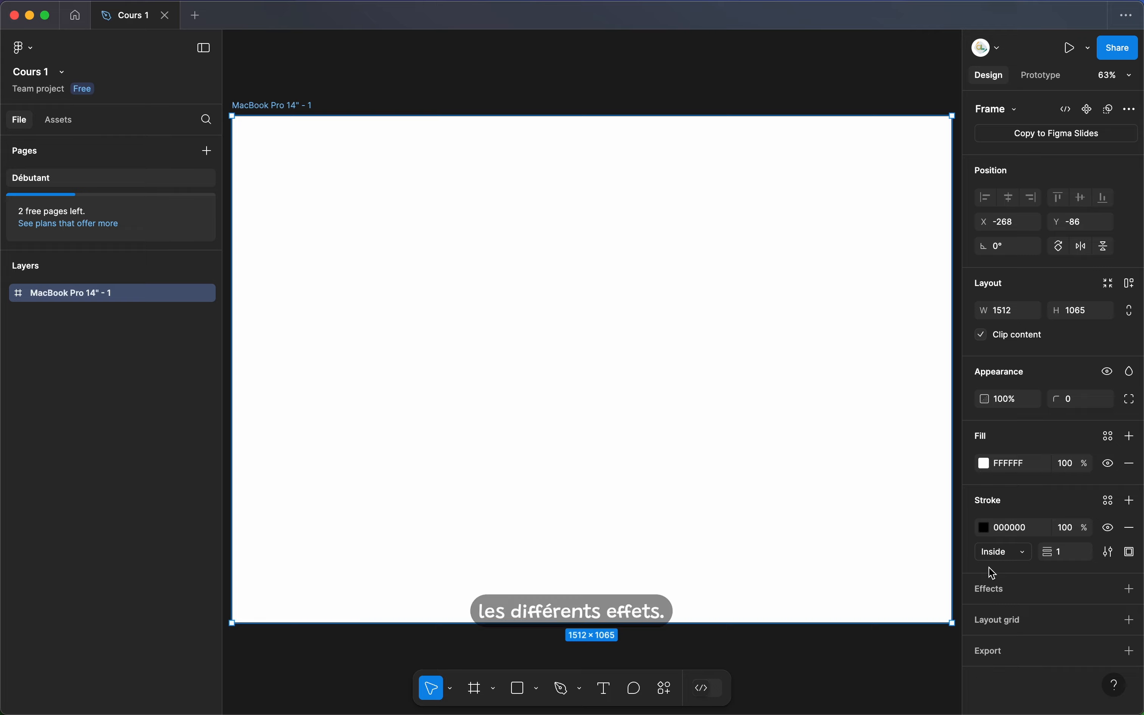
left_click(993, 592)
left_click(1054, 616)
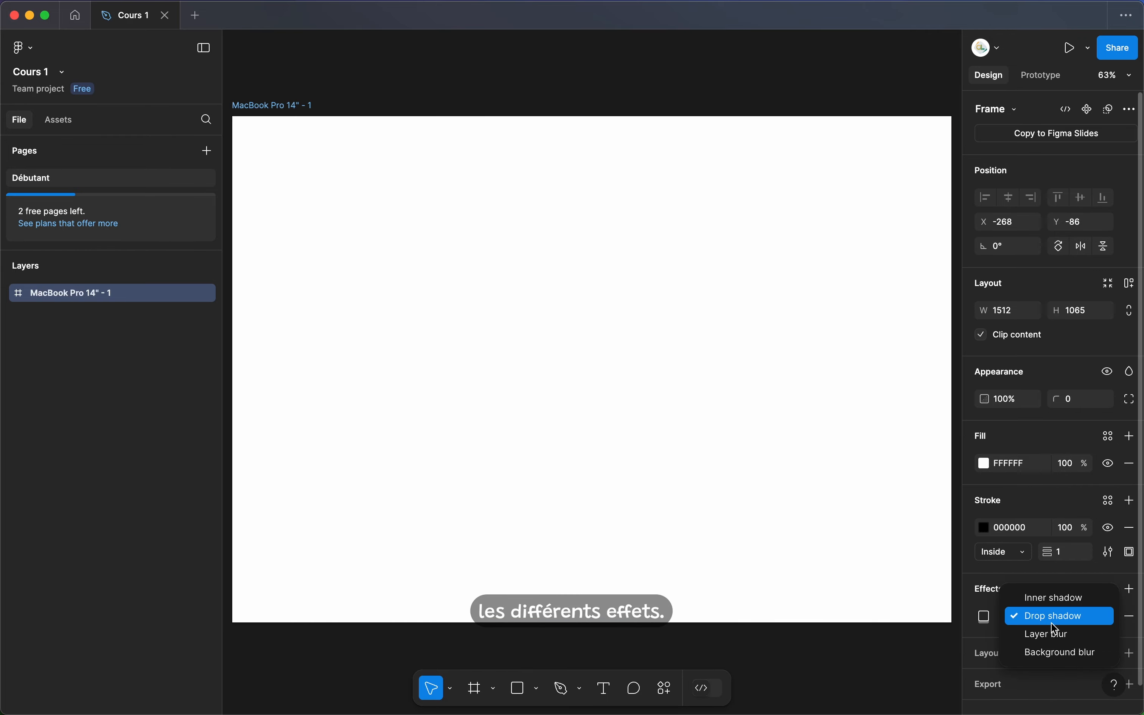
left_click(995, 636)
Add a 10 px layout grid to the MacBook Pro 14" frame.
scroll(1018, 640, "down", 1)
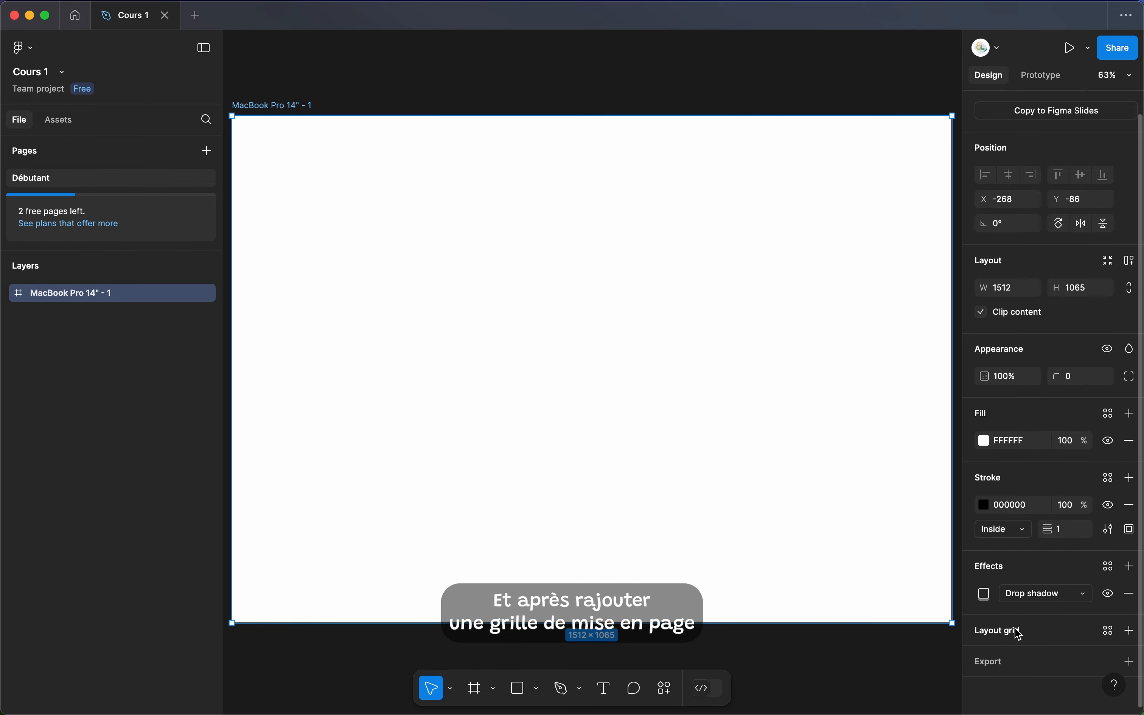
left_click(996, 636)
scroll(1022, 625, "down", 1)
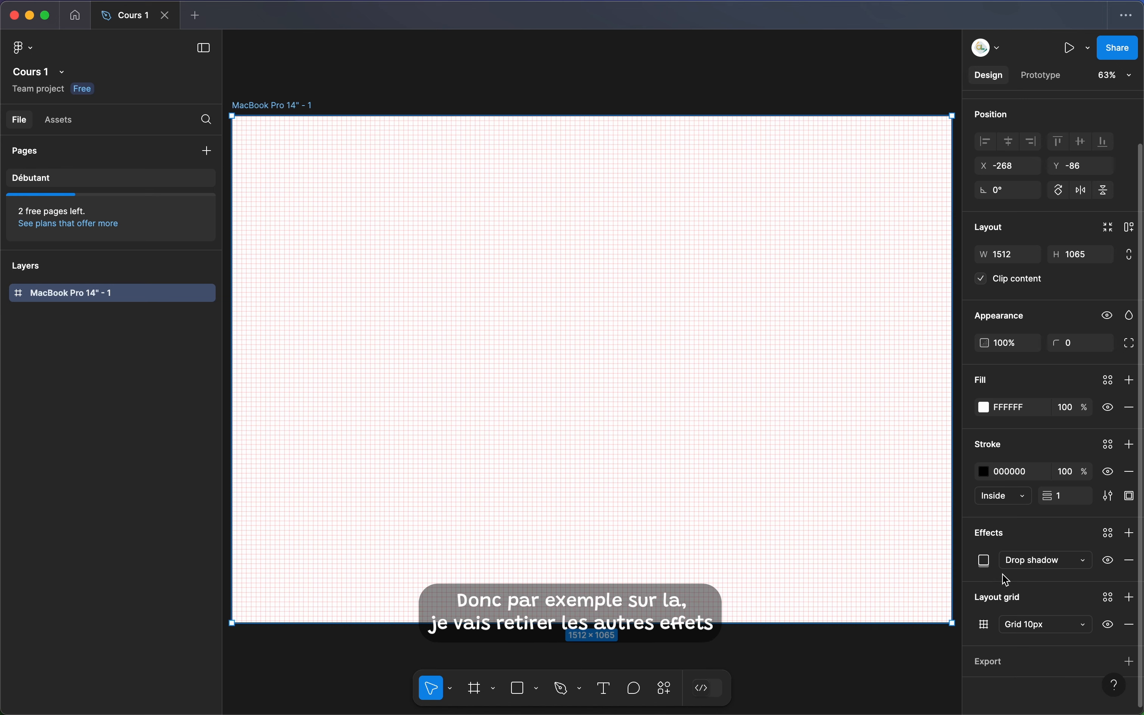
Remove the drop shadow effect and the stroke from the frame.
left_click(1131, 560)
left_click(1131, 472)
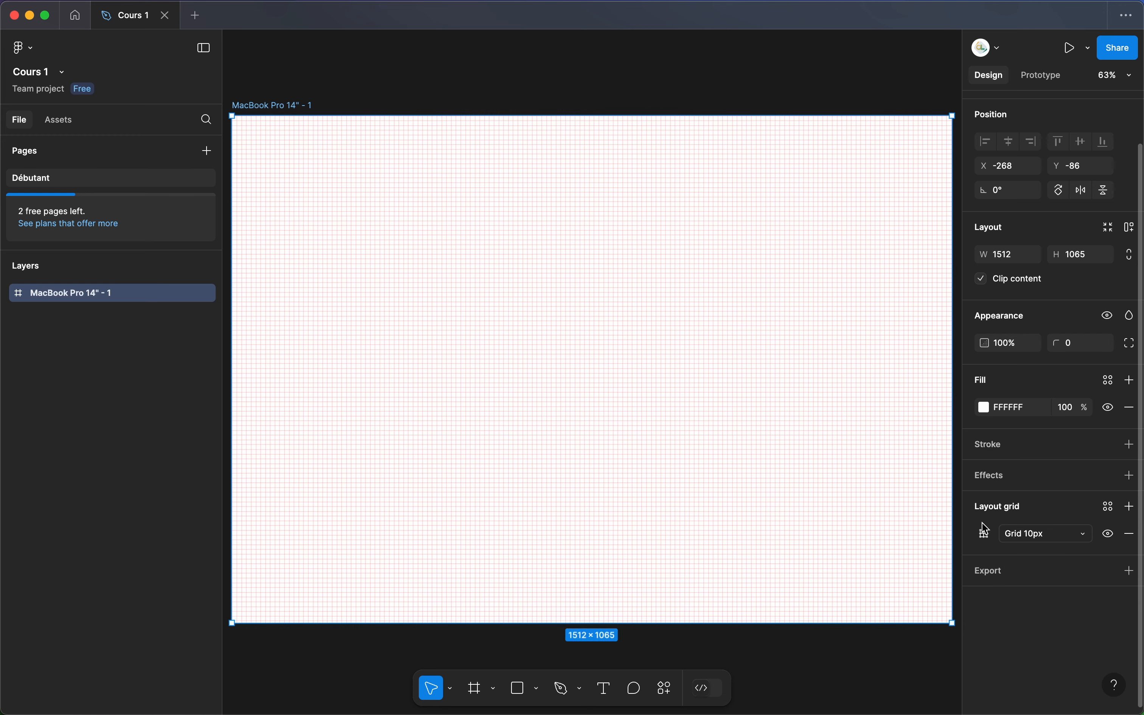
Switch the frame's layout grid to columns and set the column count to 12.
left_click(1030, 535)
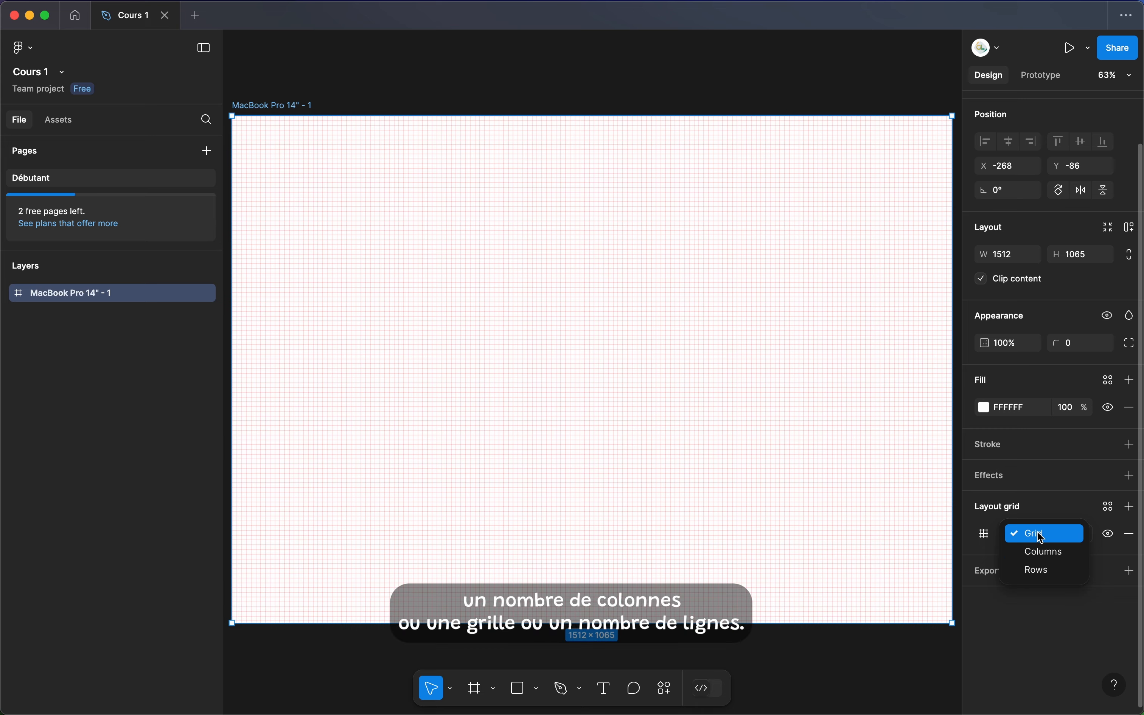
left_click(1037, 617)
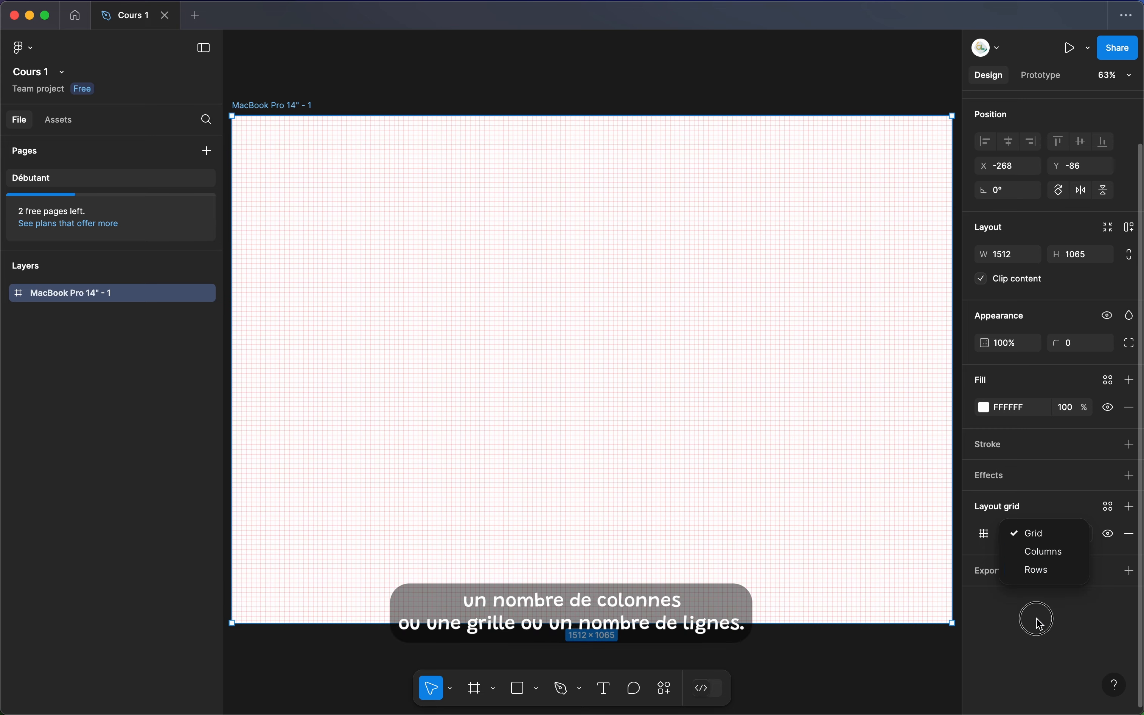
left_click(1037, 539)
left_click(1034, 552)
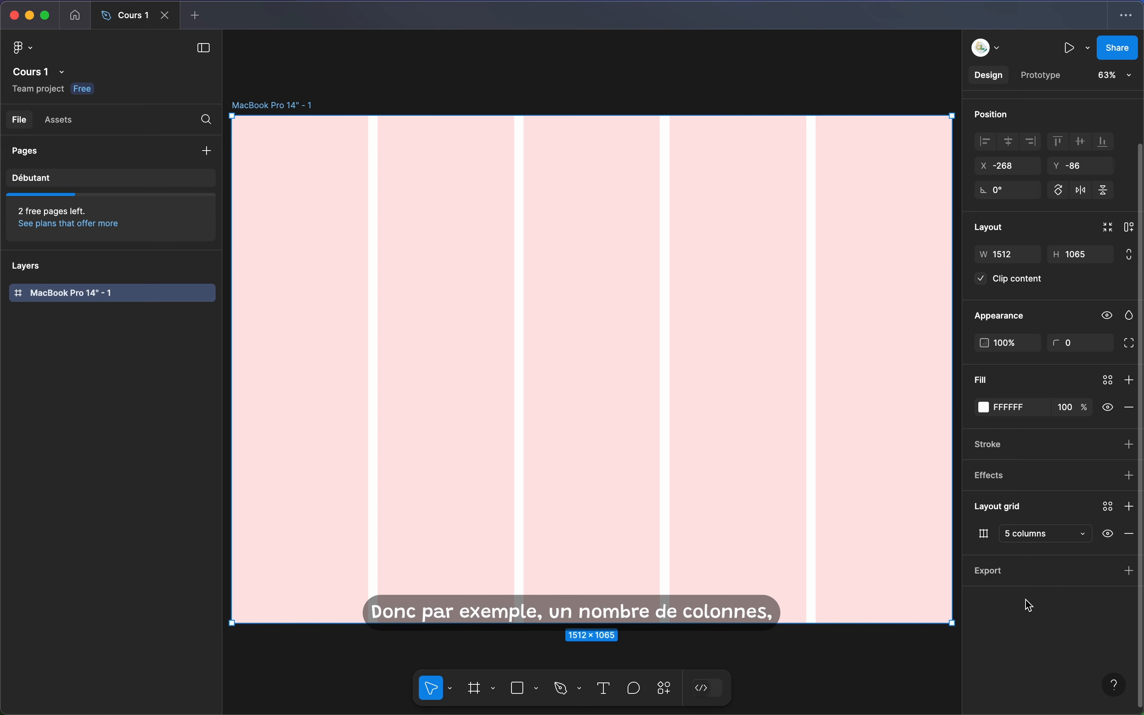
left_click(987, 539)
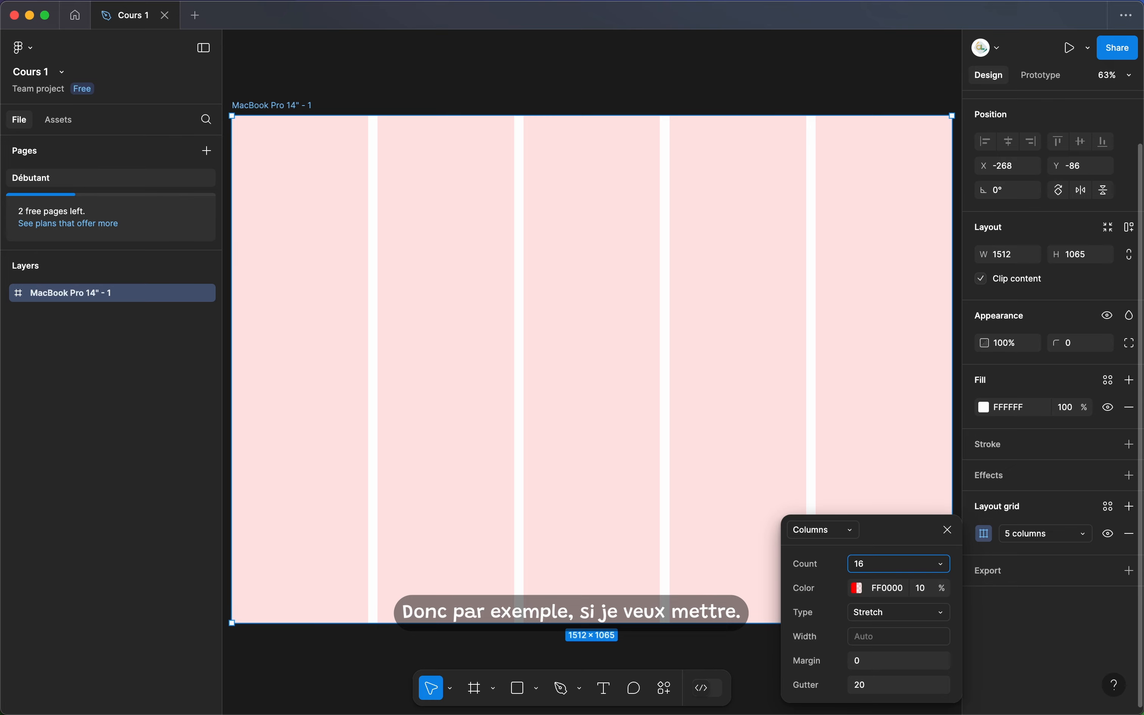
key("BackSpace")
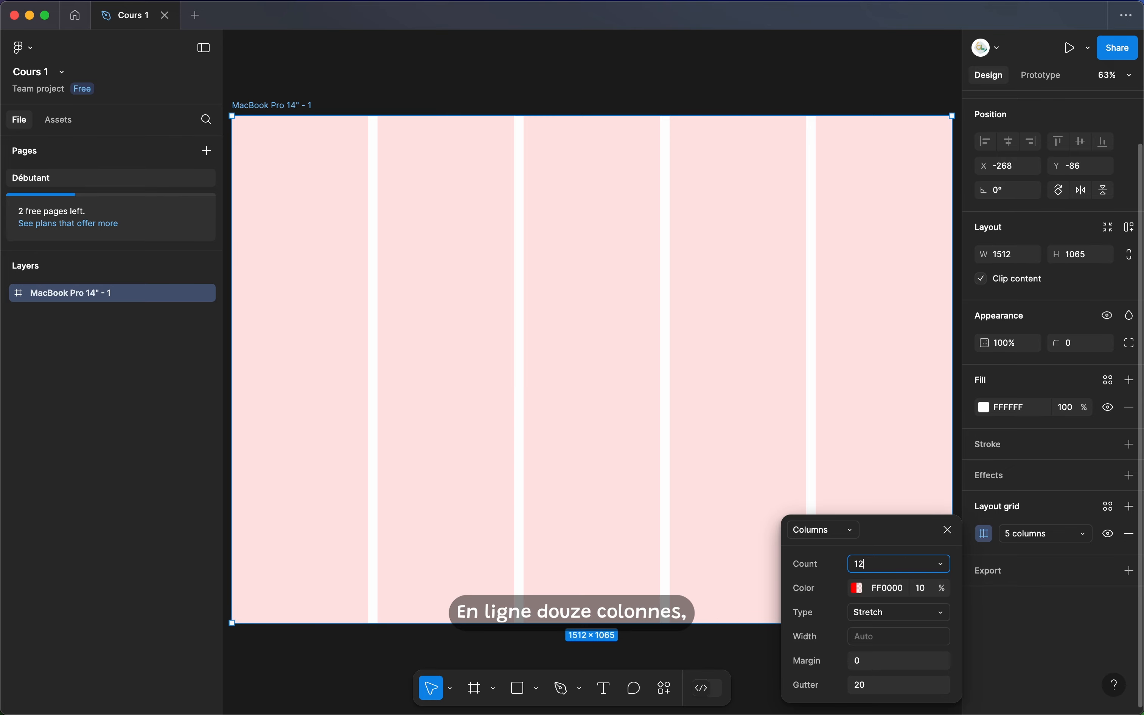
key("Return")
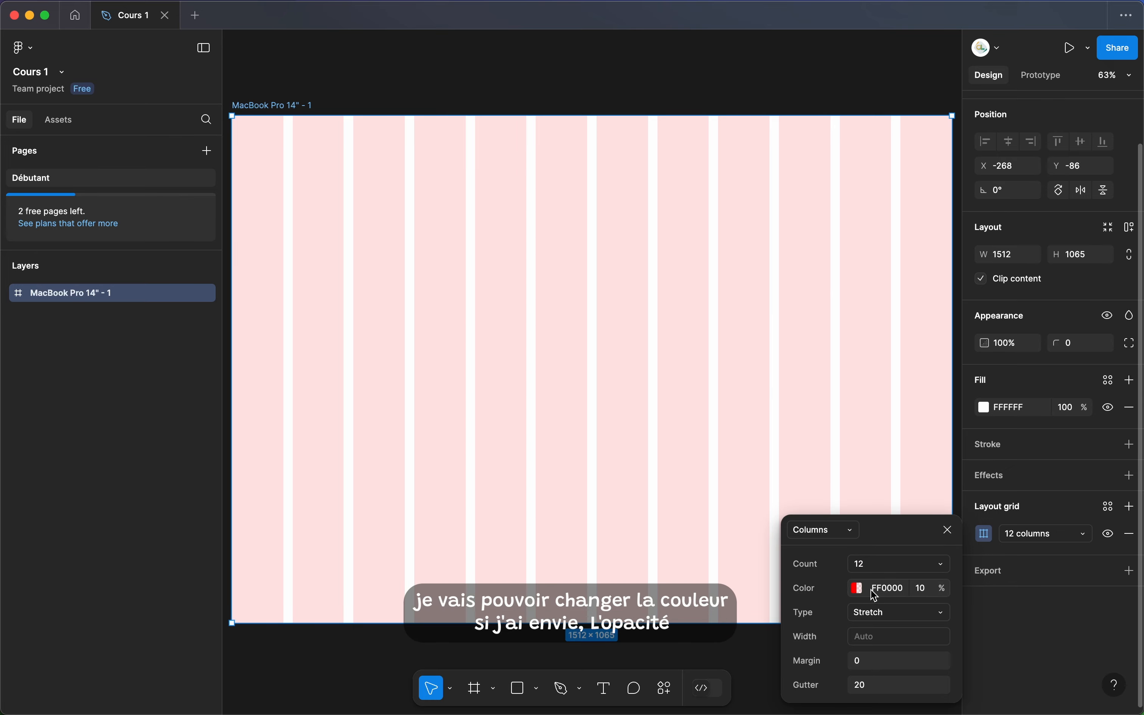
Try the Center type on the frame's column grid and return it to Stretch.
left_click(875, 616)
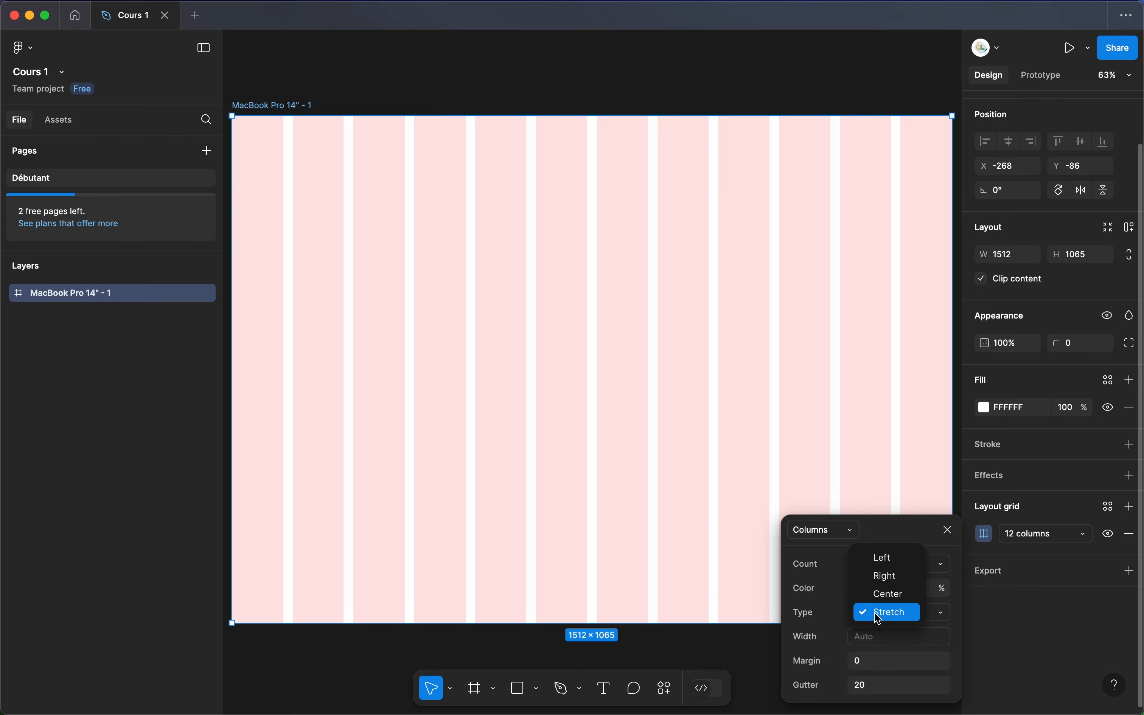
left_click(891, 595)
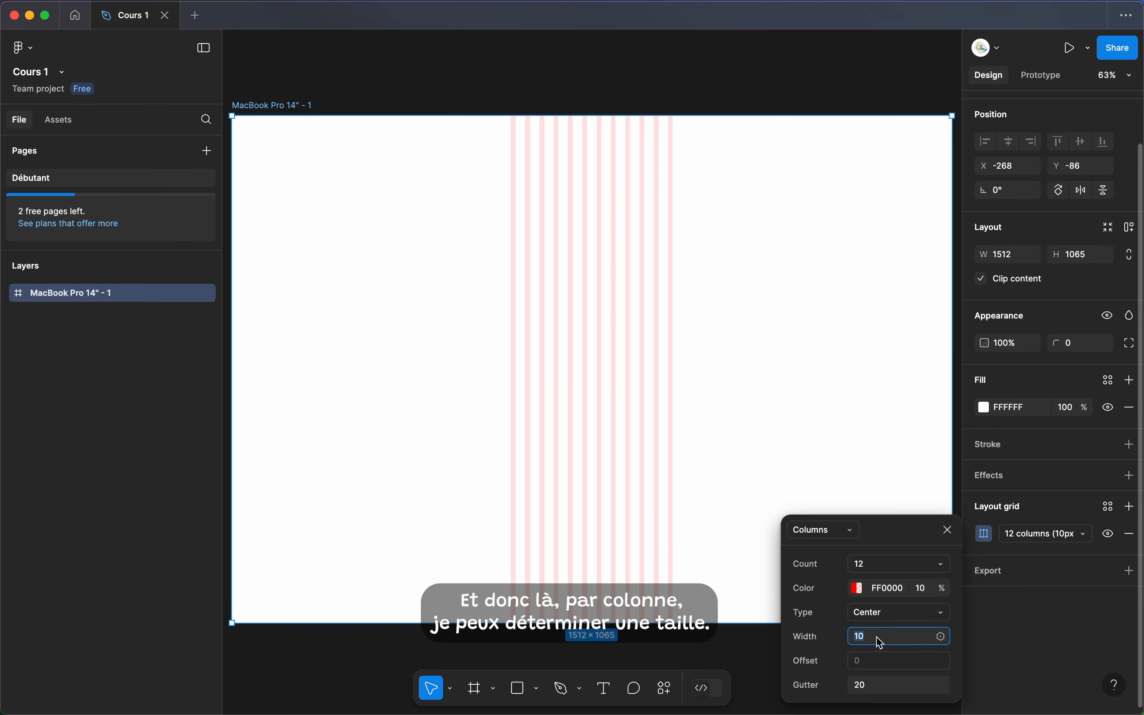
left_click(877, 621)
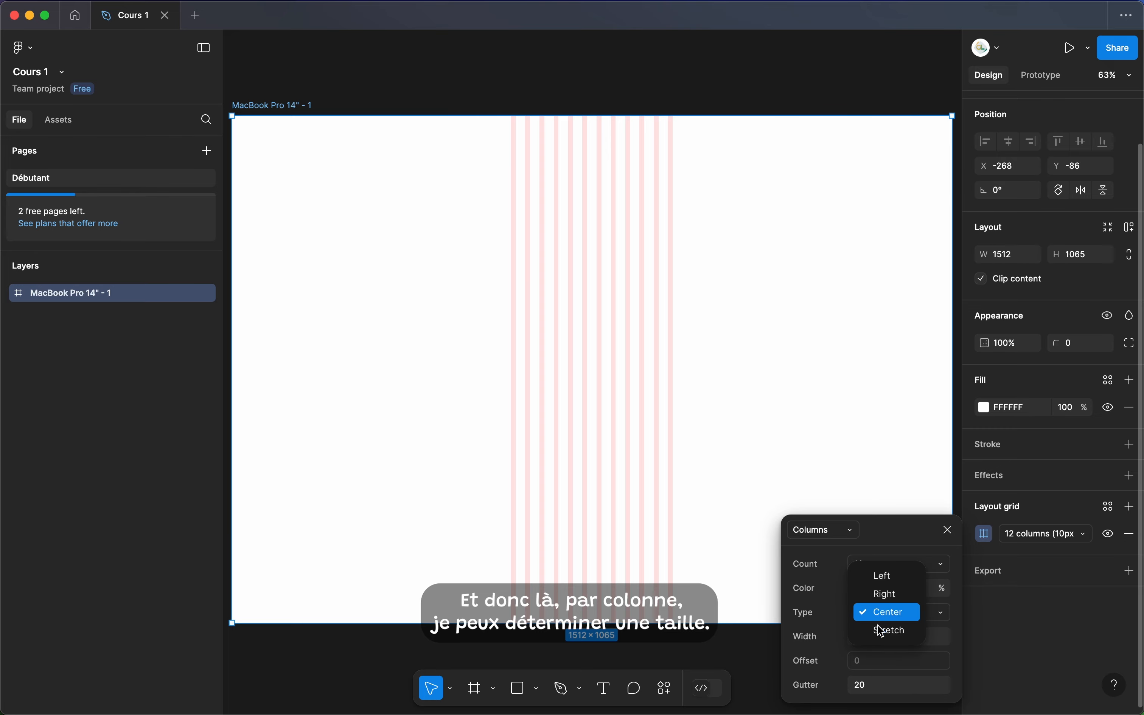
left_click(890, 631)
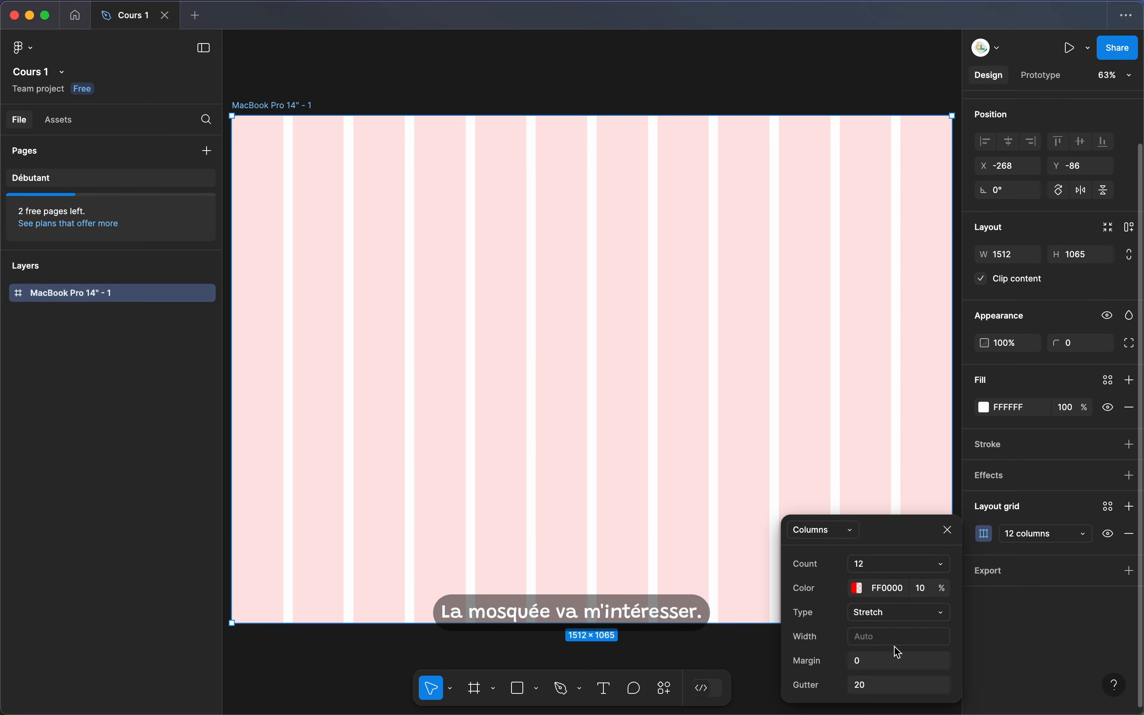
Set the column grid's margin to 116, half the difference between 1512 and 1280.
left_click(868, 667)
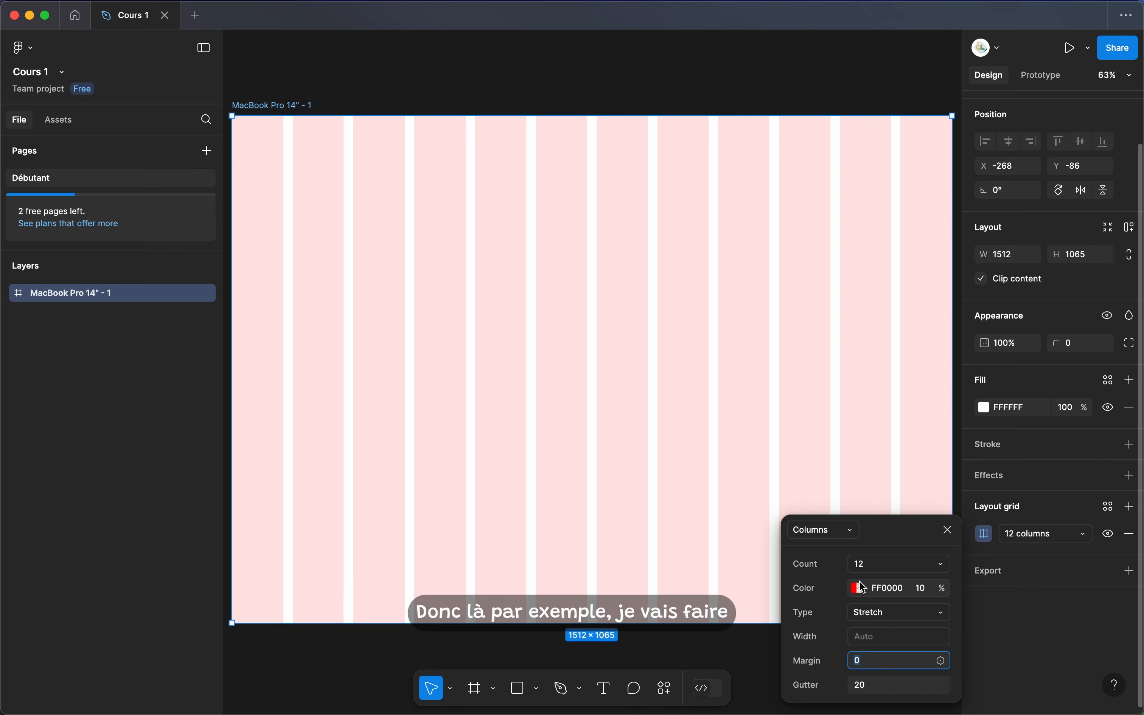
type("1512-128")
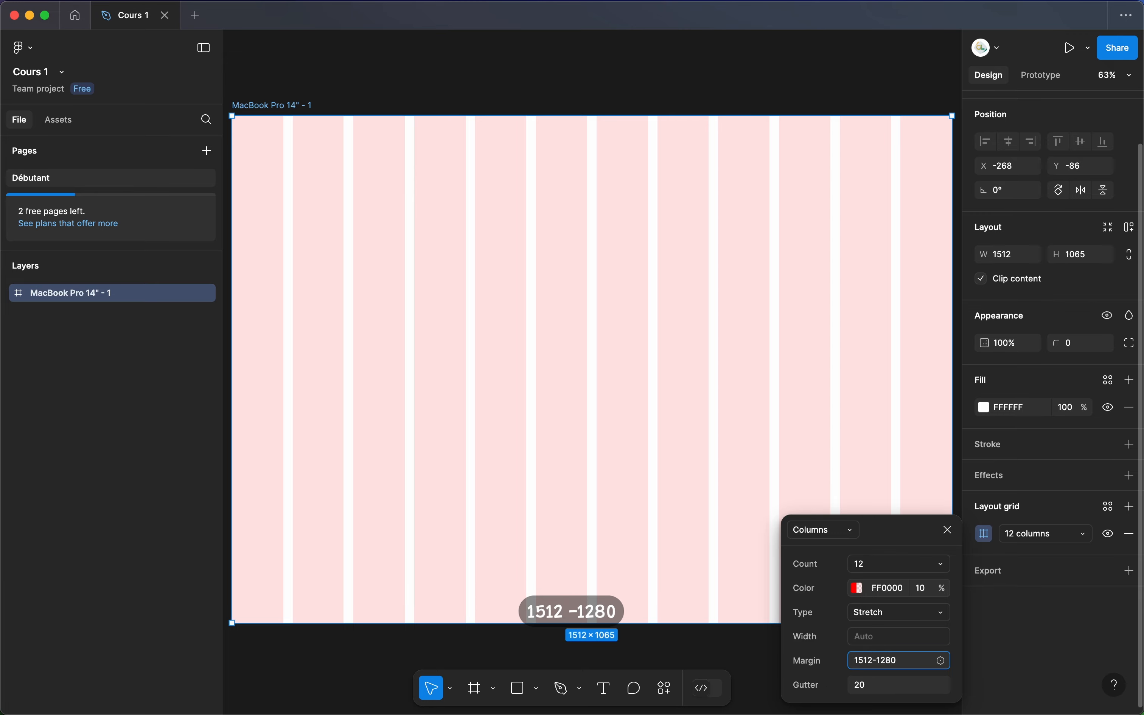
key("Return")
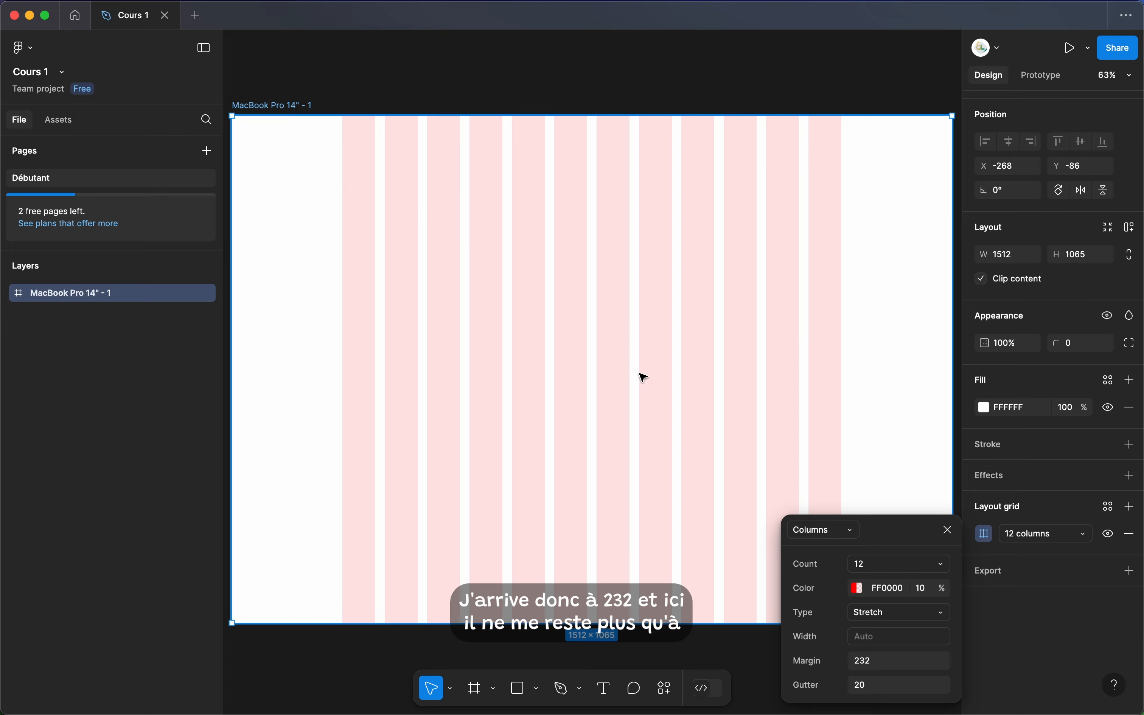
left_click(890, 668)
key("Right")
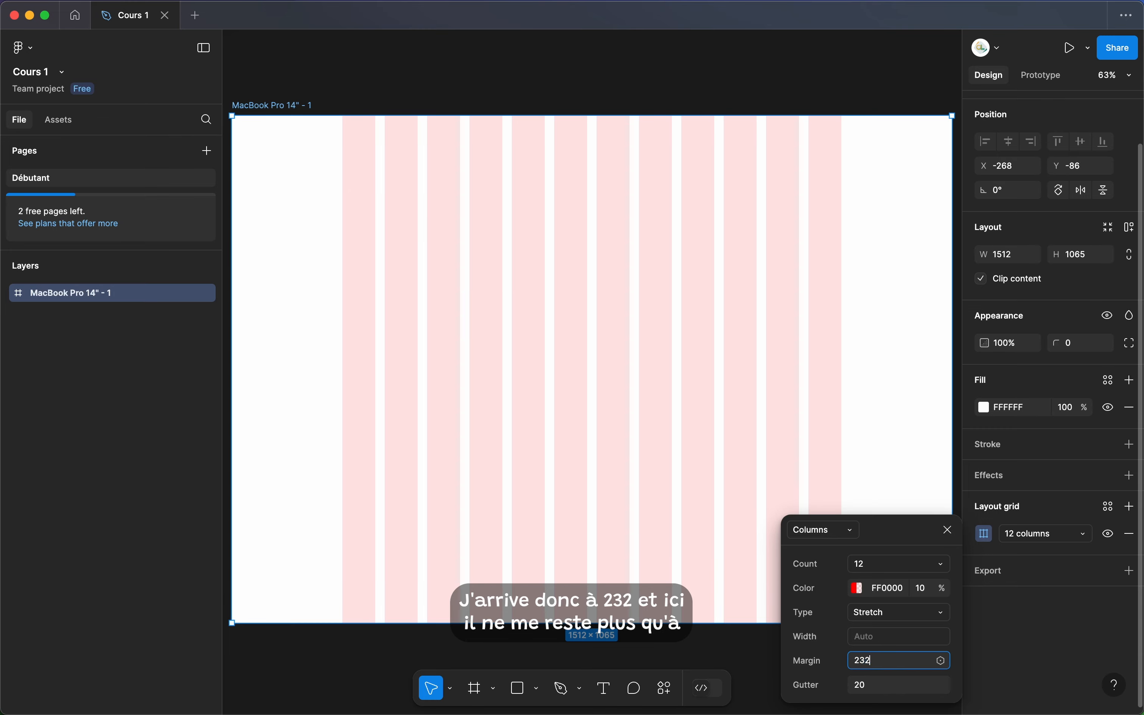
key("Return")
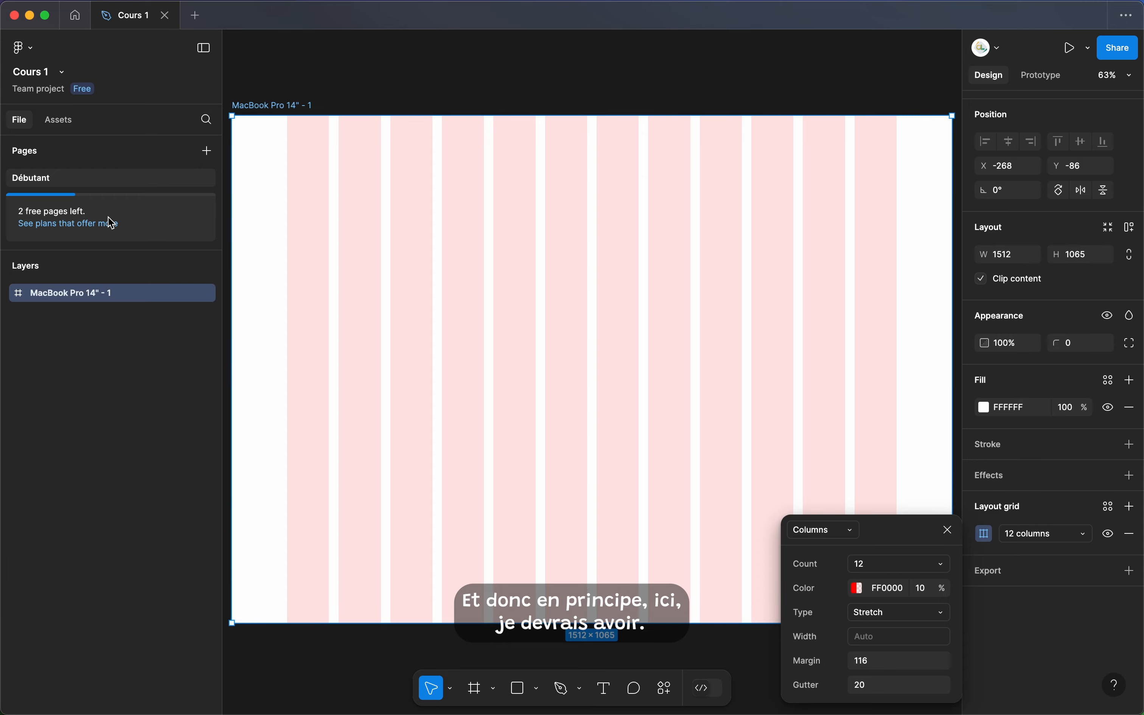
Check the content width by drawing a 1280 × 174 rectangle across all the columns, and delete it.
key("r")
left_click_drag(289, 288, 896, 371)
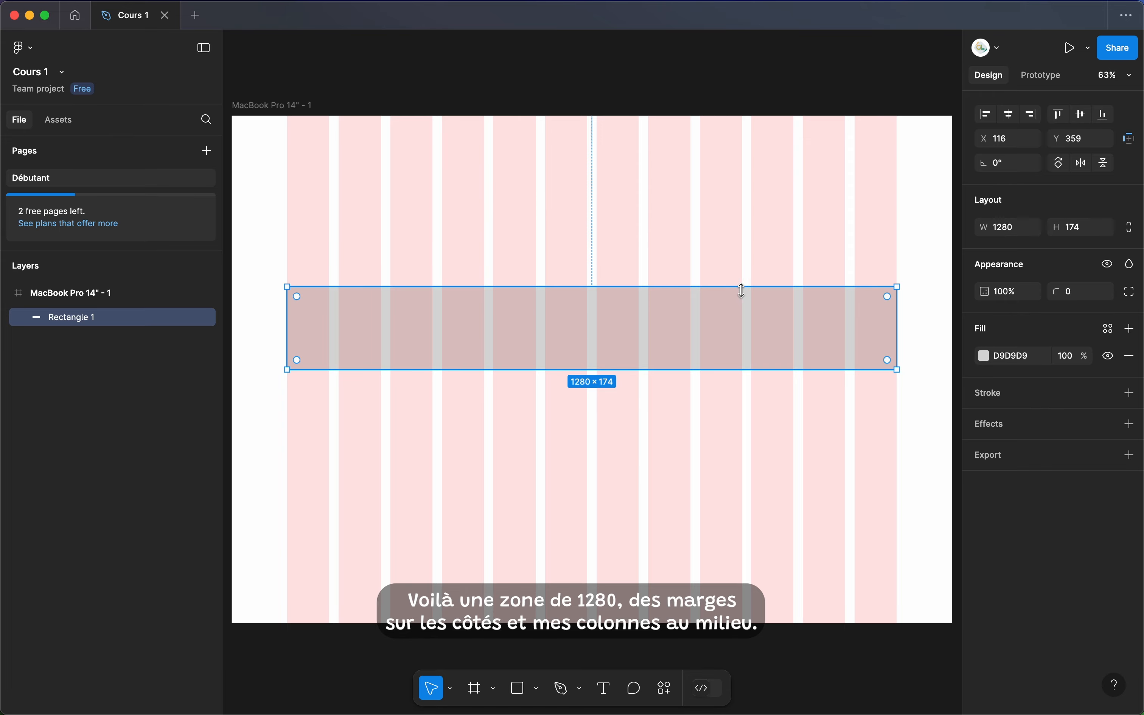
key("Delete")
Hide the frame's column grid and show it again.
left_click(640, 331)
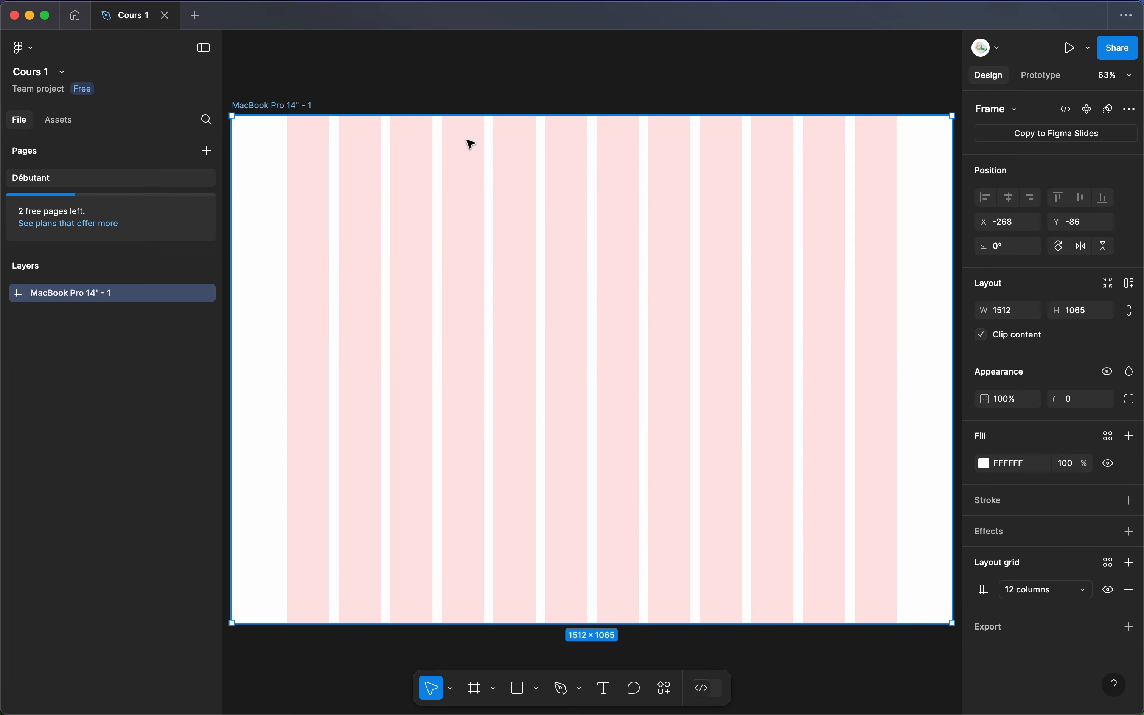
left_click(1108, 590)
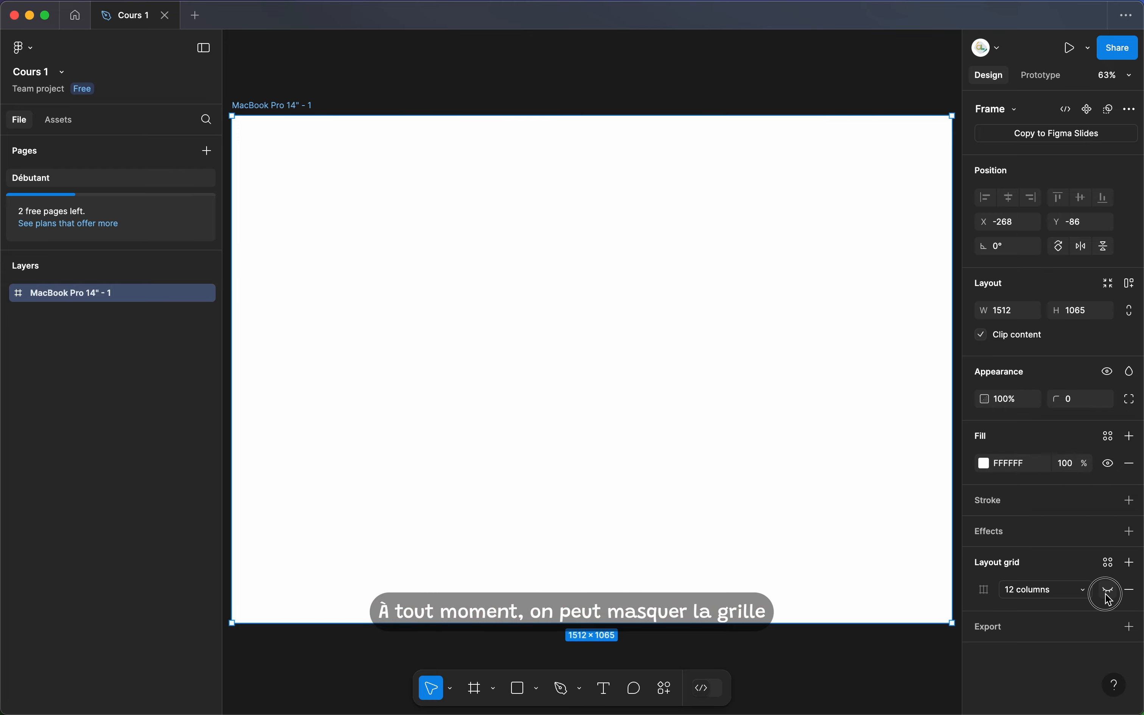
left_click(1108, 591)
left_click(1036, 587)
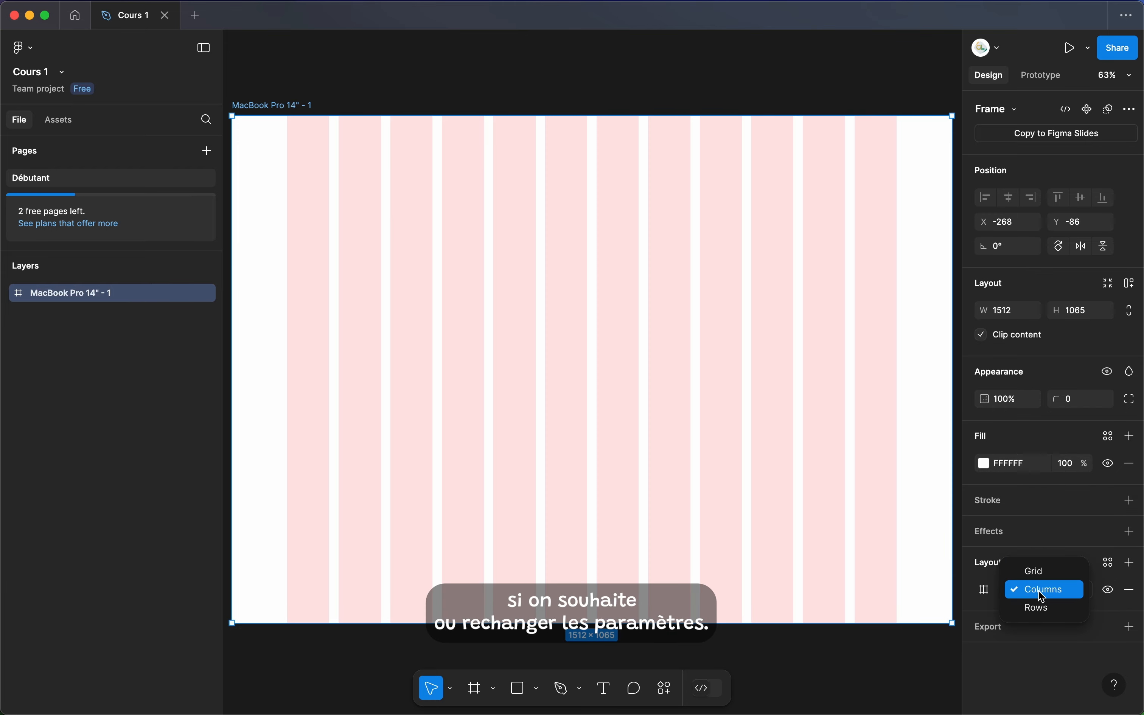
left_click(1038, 696)
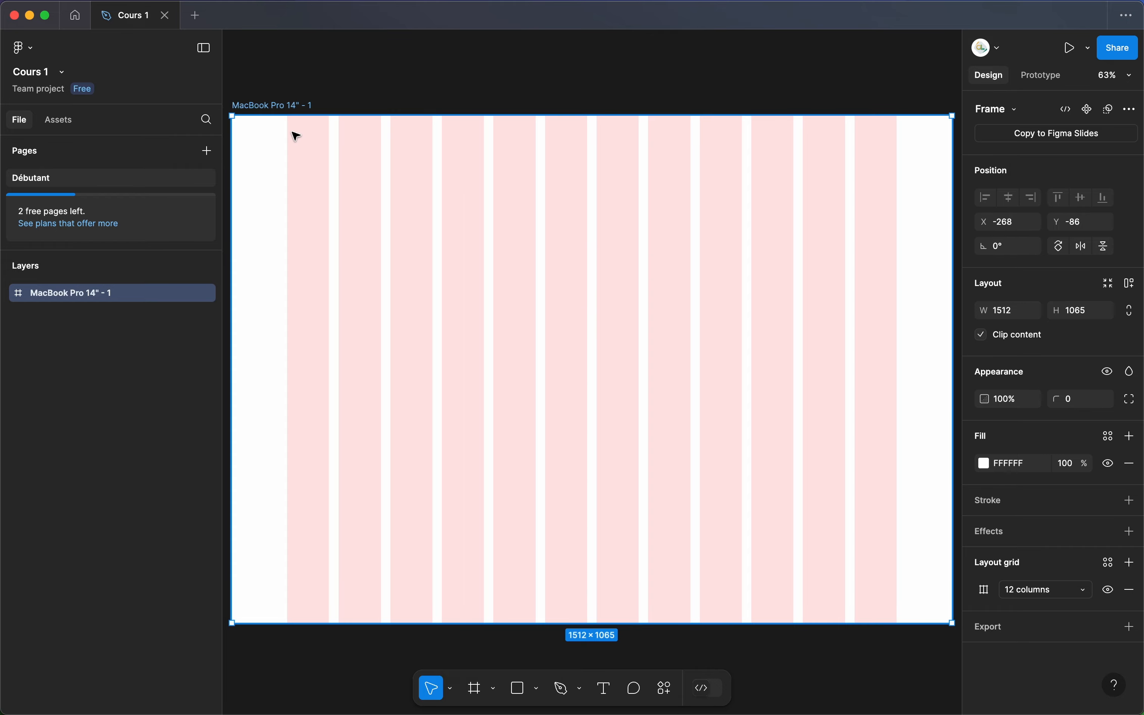
Duplicate the MacBook Pro 14" frame and place the copy beside the original on its right.
left_click(288, 107)
key("super+minus")
key("super+minus")
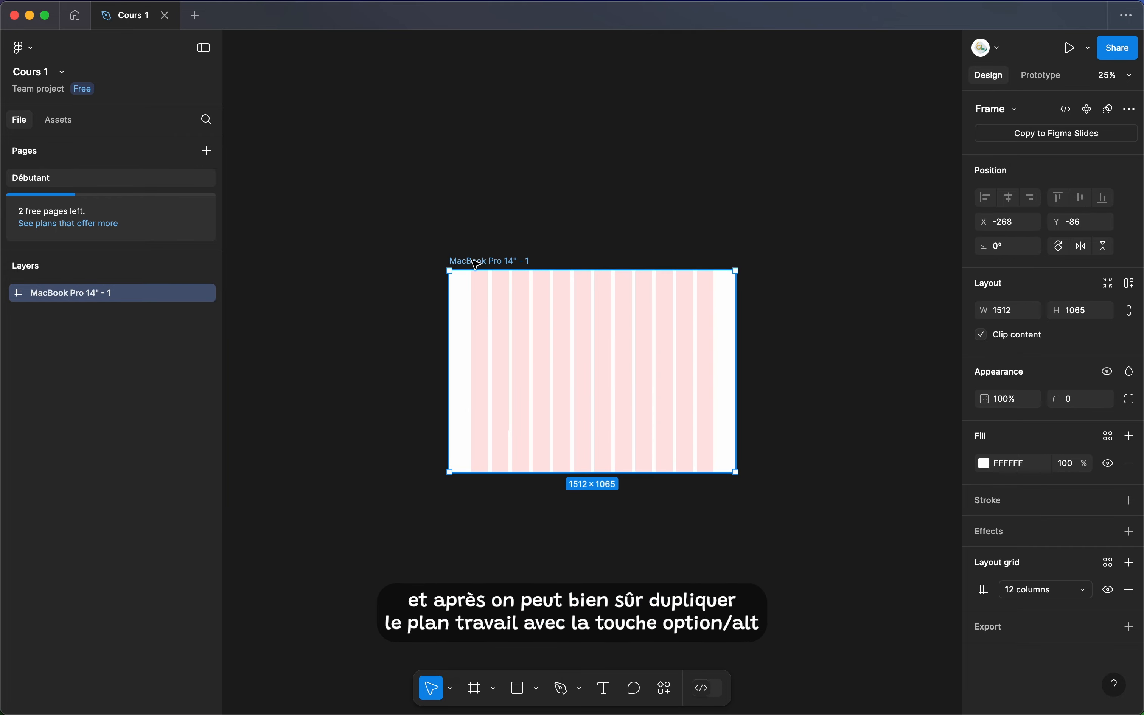
scroll(516, 261, "right", 2)
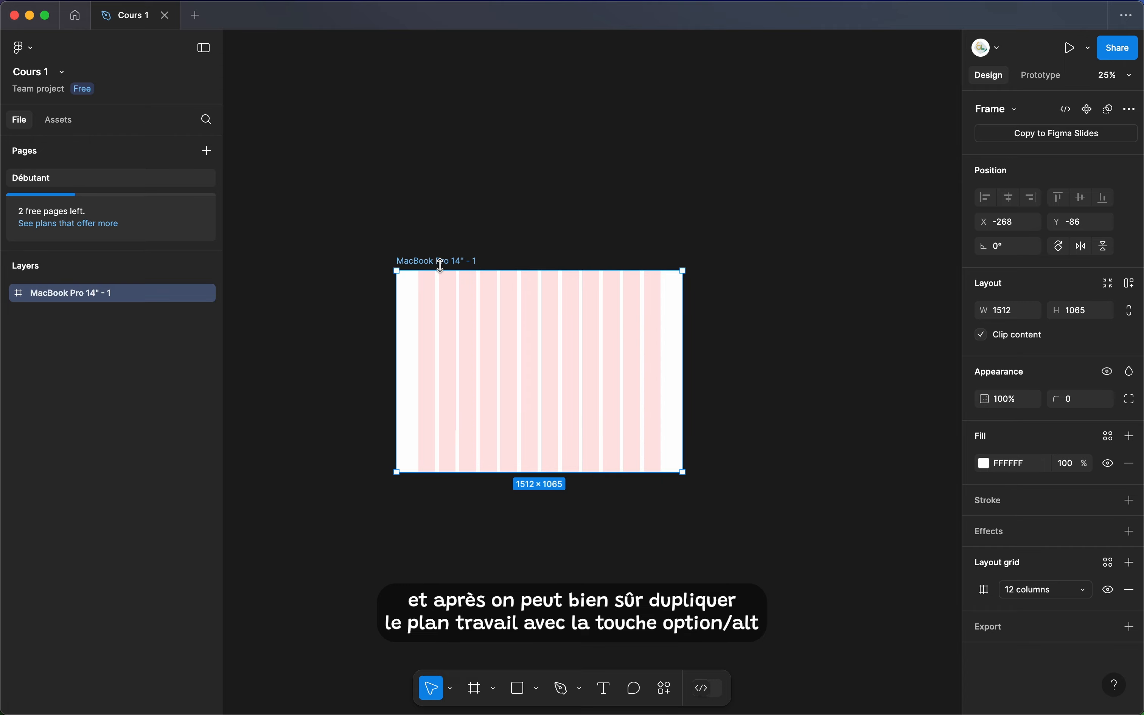
left_click_drag(439, 265, 736, 268)
Add an iPhone 14 & 15 Pro Max frame and stretch its height to about 1830.
left_click(493, 689)
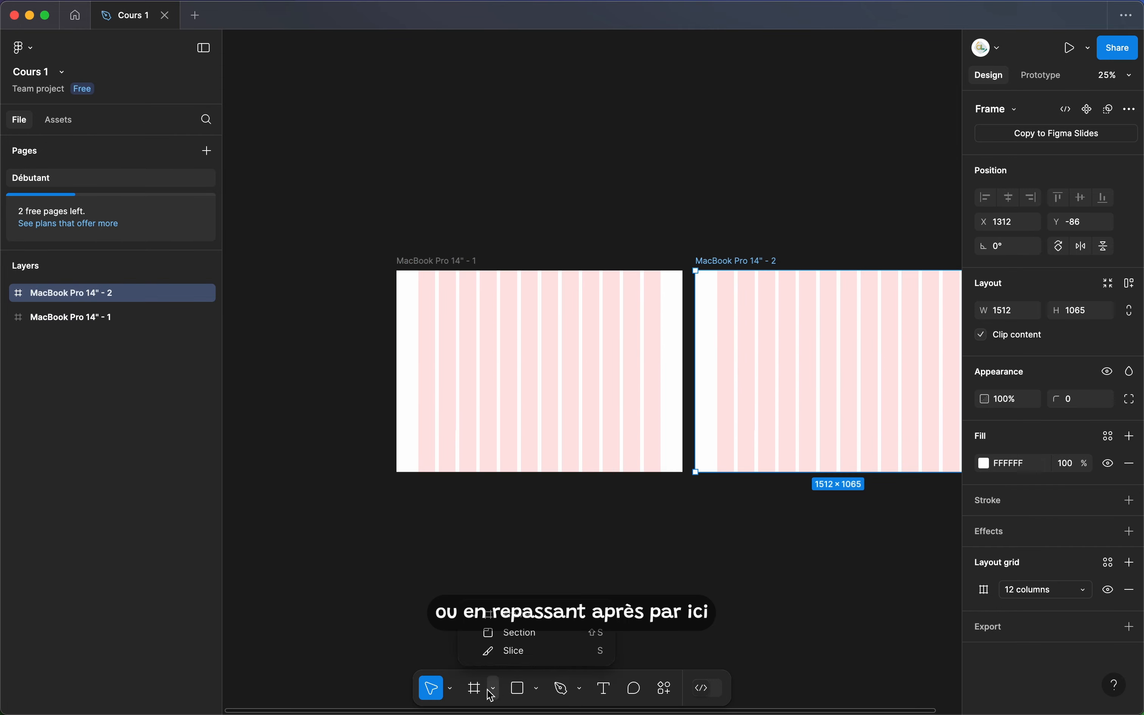
left_click(483, 697)
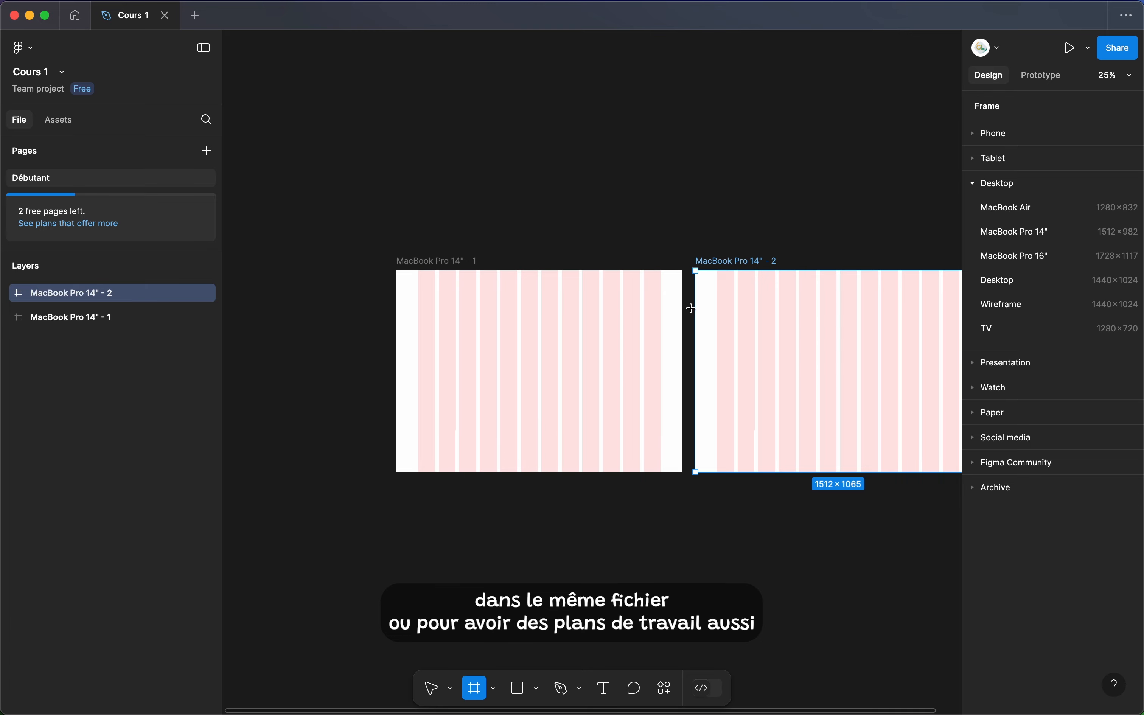
scroll(734, 345, "right", 5)
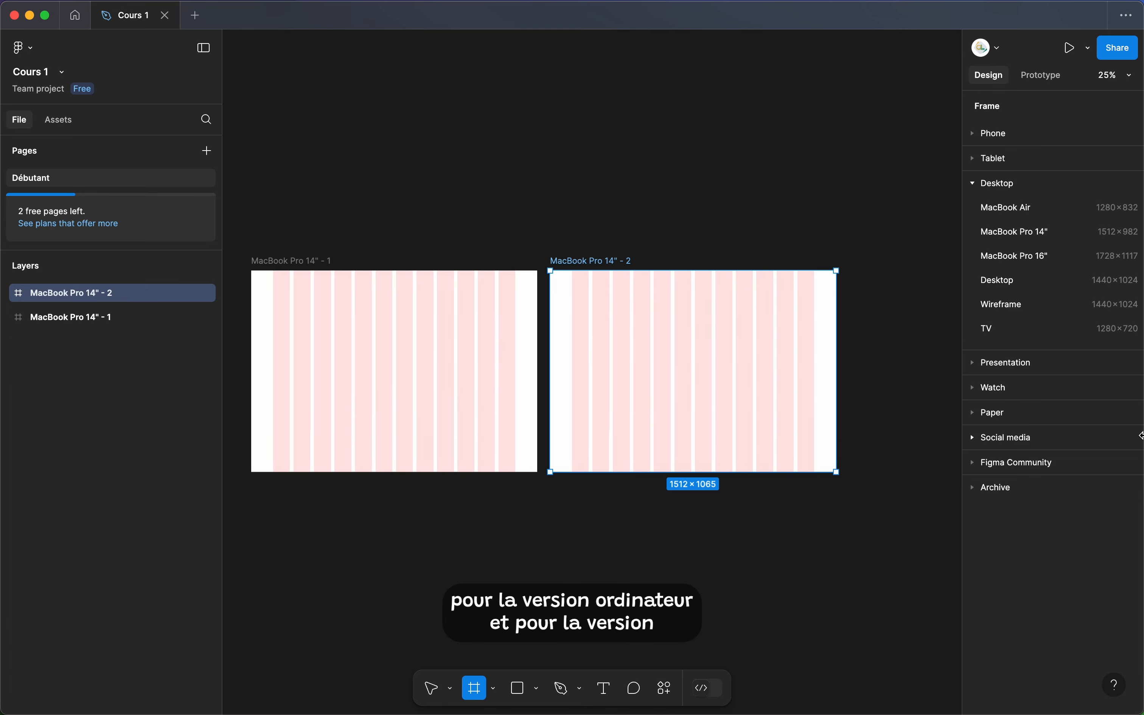
left_click(995, 133)
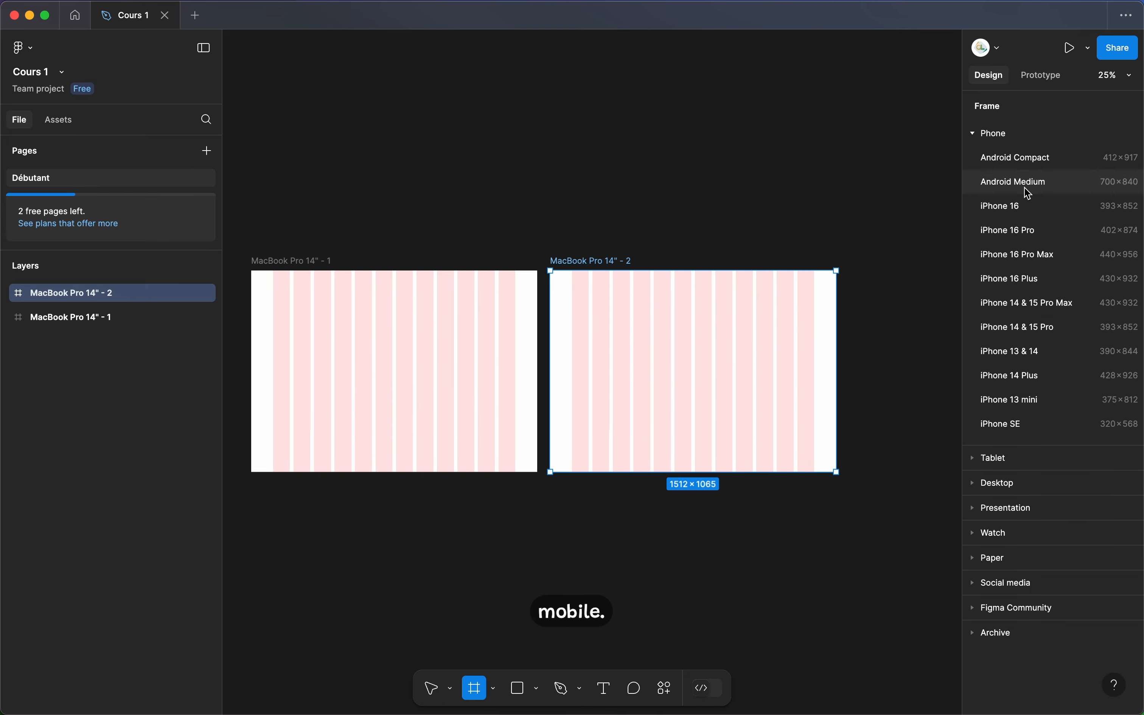
left_click(1033, 303)
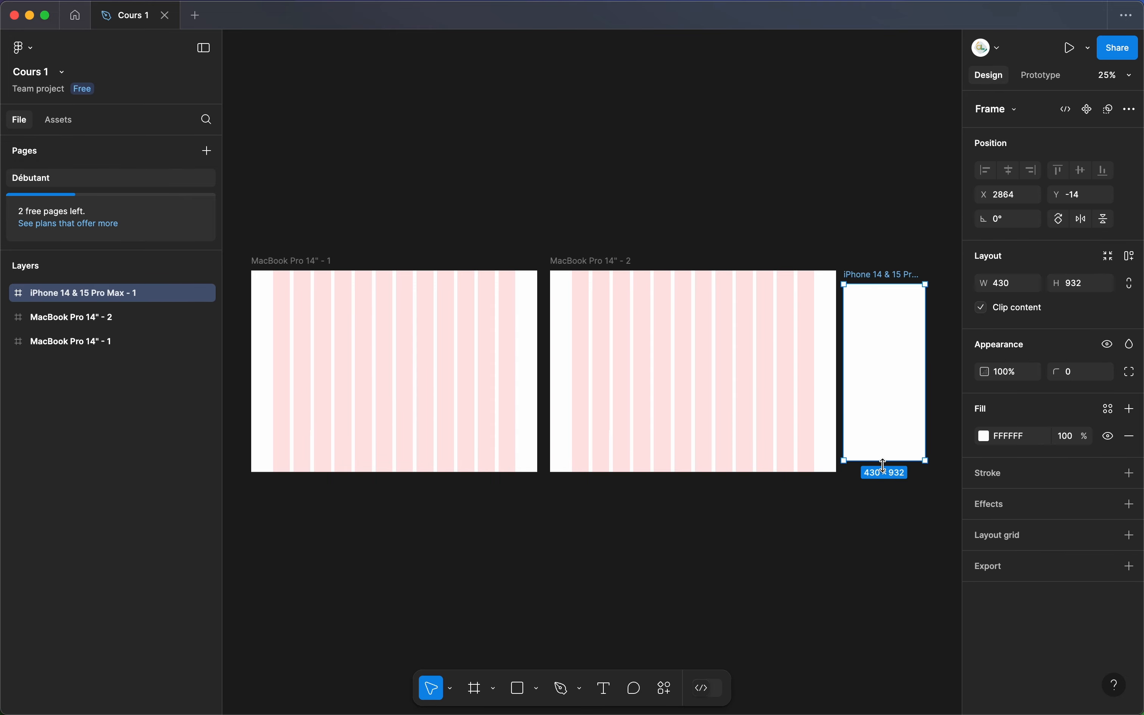
left_click_drag(884, 465, 881, 631)
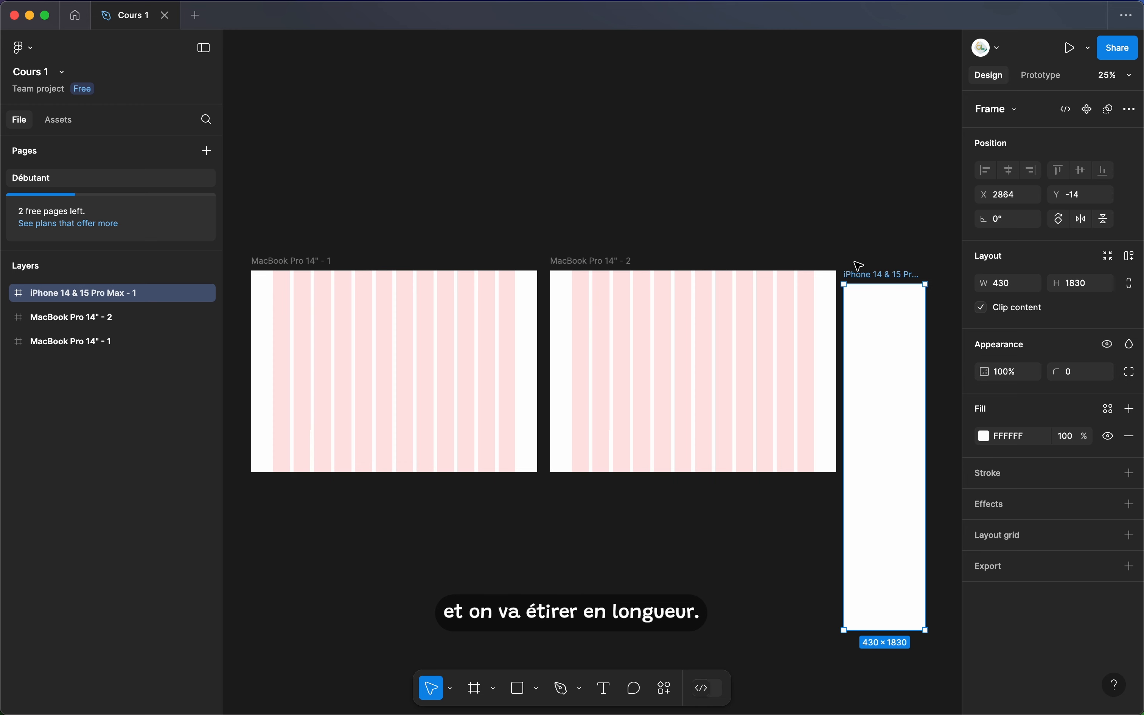
Delete the iPhone frame and the duplicated MacBook Pro 14" frame.
key("Delete")
left_click(624, 261)
key("Delete")
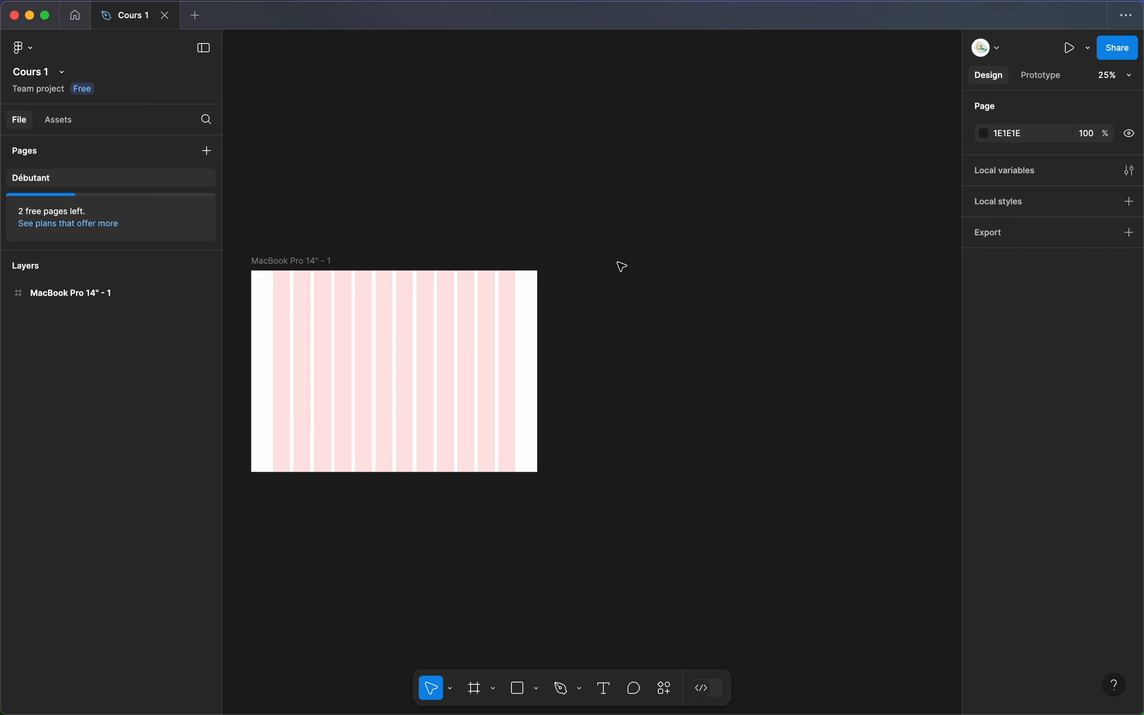
Draw a square of about 305 × 305 with the Rectangle tool, spanning three columns left of the frame's centre.
key("super+equal")
key("space")
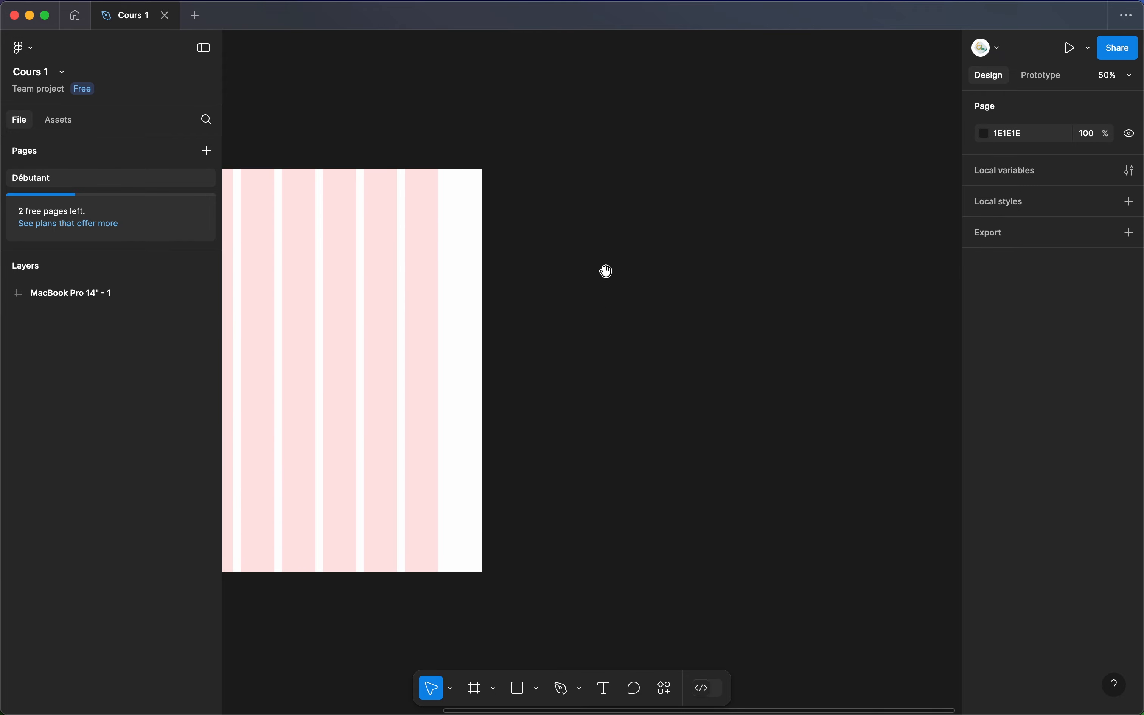
left_click_drag(528, 314, 893, 310)
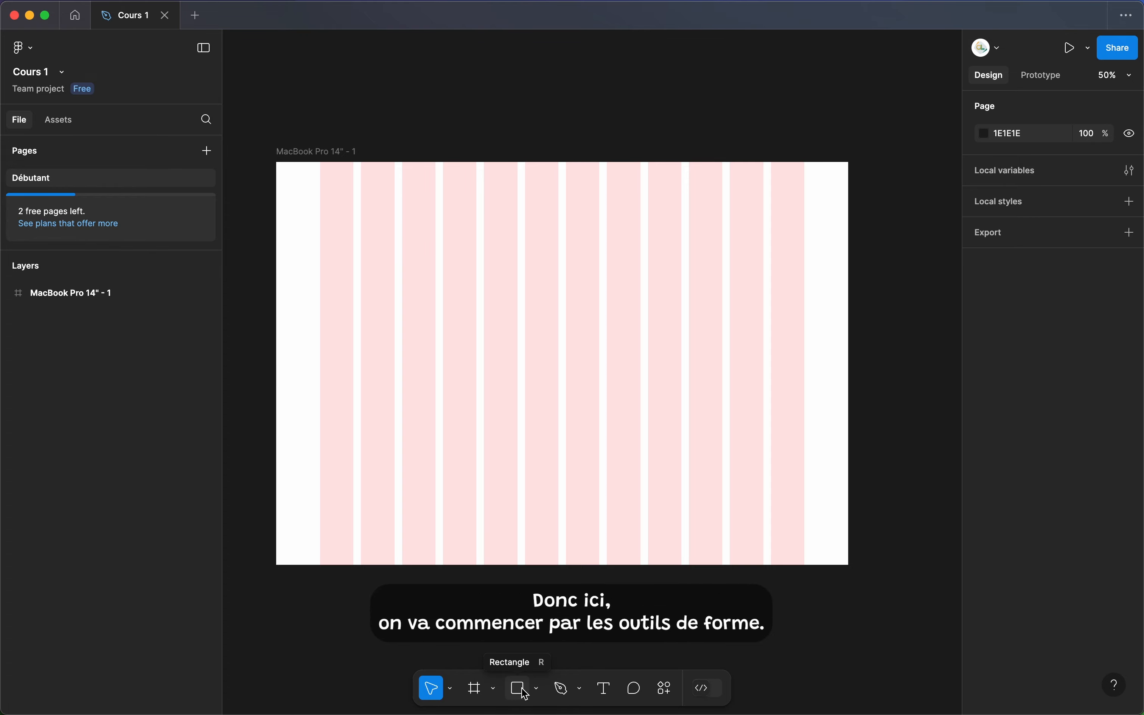
left_click(536, 690)
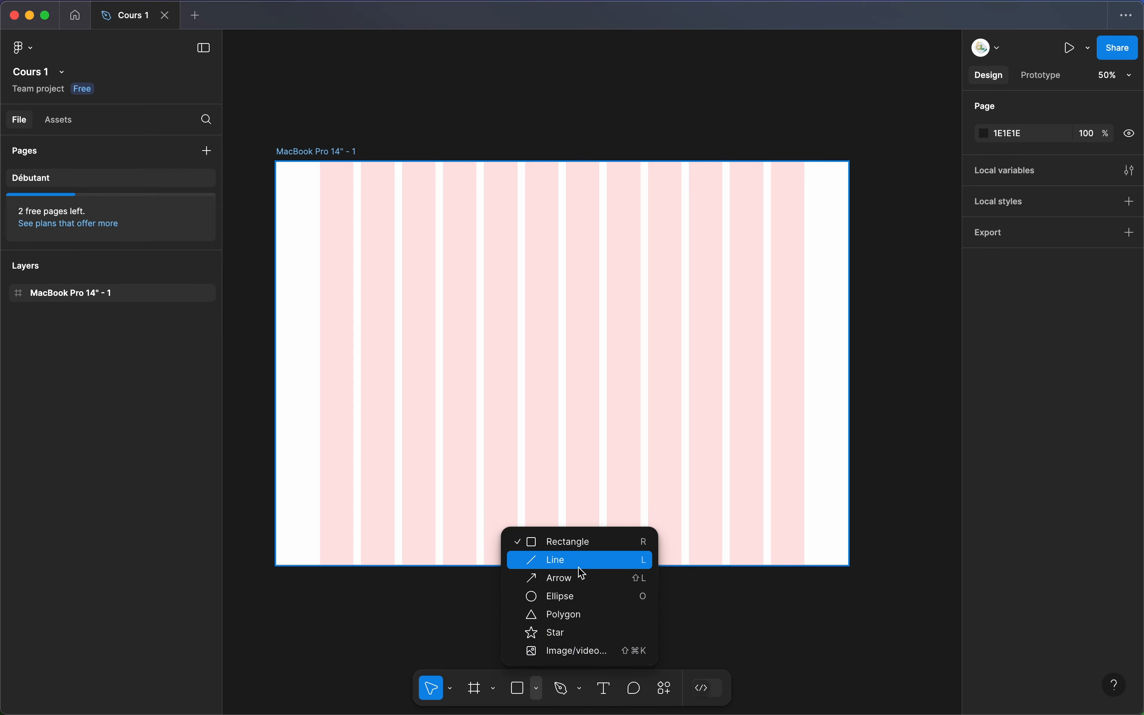
left_click(564, 543)
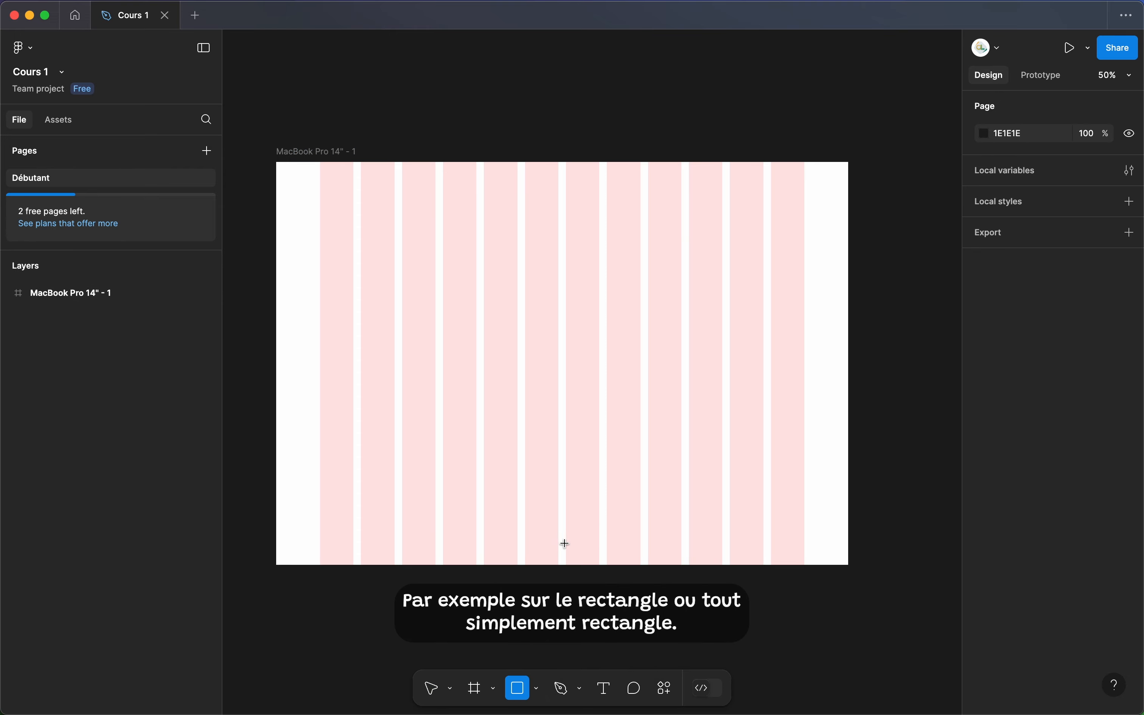
left_click_drag(443, 307, 560, 375)
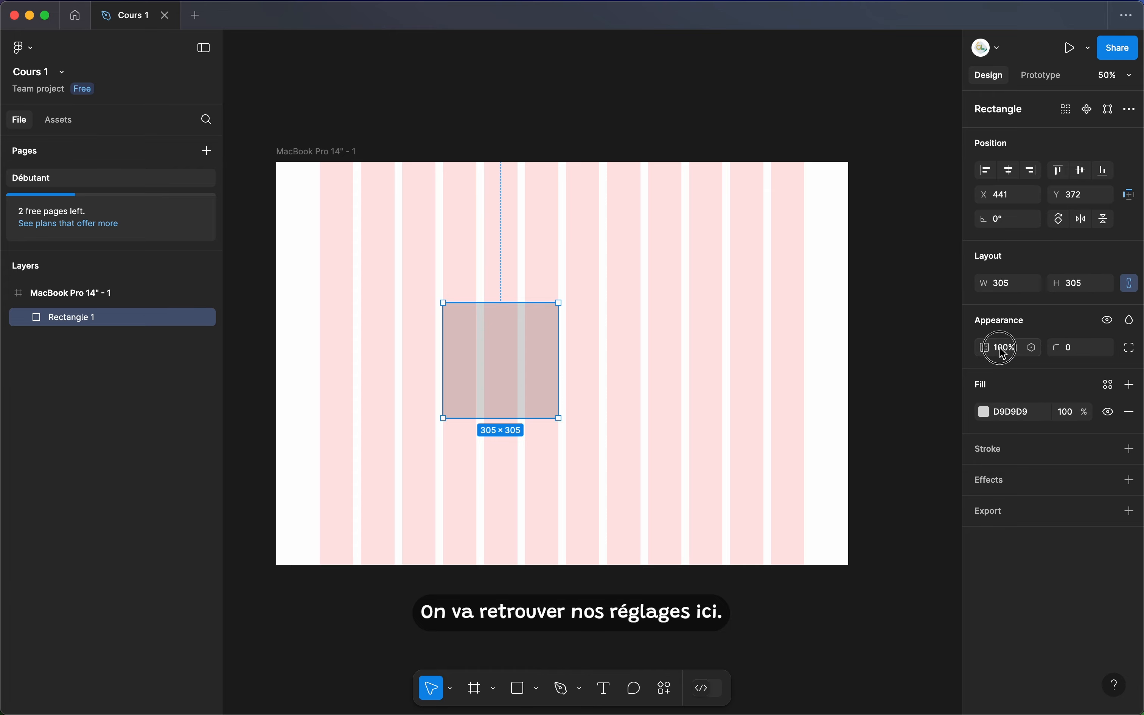
Change the square's fill to dark blue 252965, keeping its opacity at 100%.
left_click_drag(985, 348, 1106, 352)
left_click(987, 412)
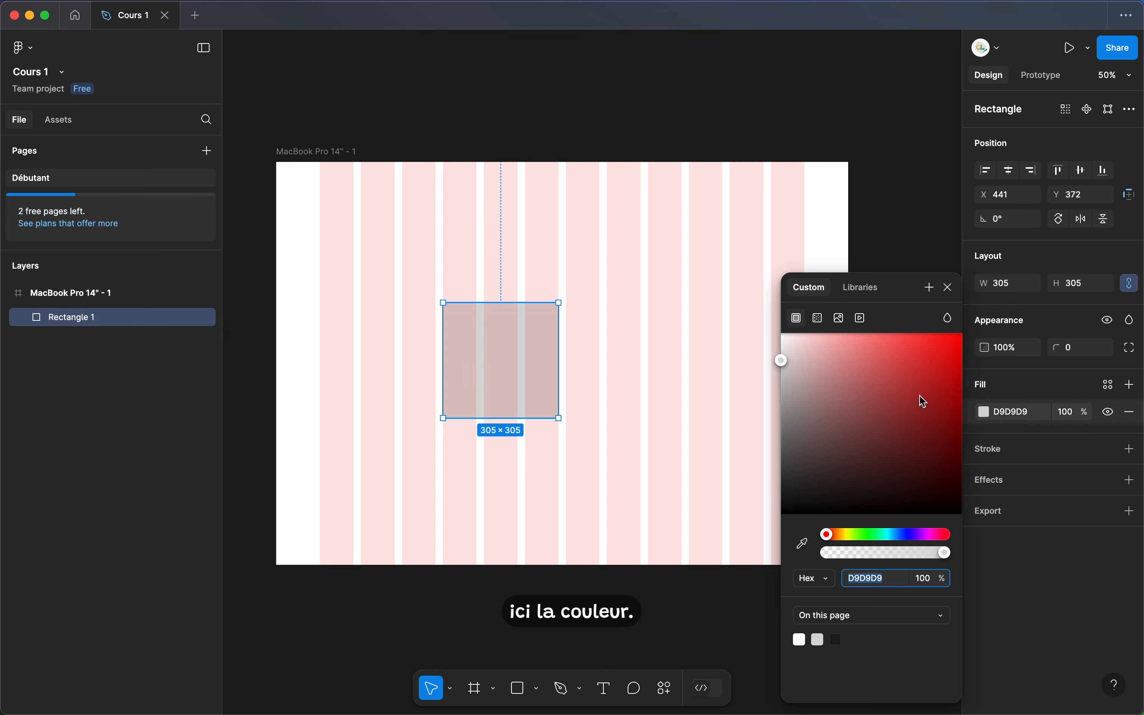
left_click_drag(910, 419, 897, 443)
left_click(904, 535)
left_click(1055, 556)
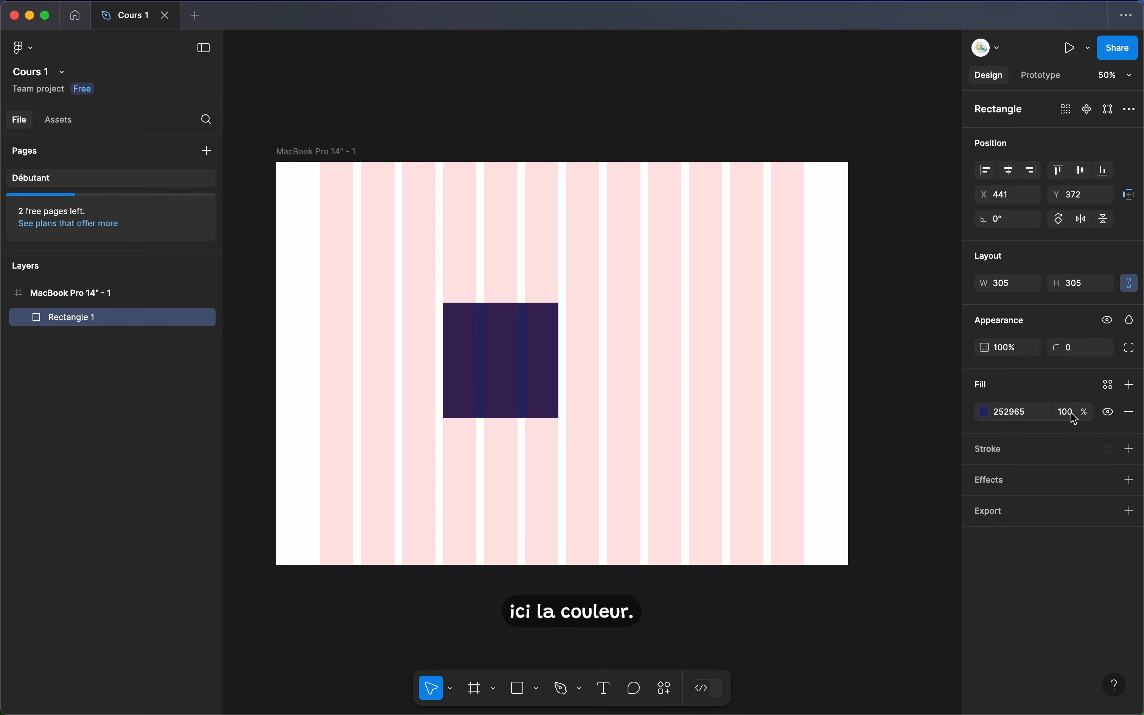
Add a stroke to the square, aligned to Center with a weight of 16.
left_click(1005, 450)
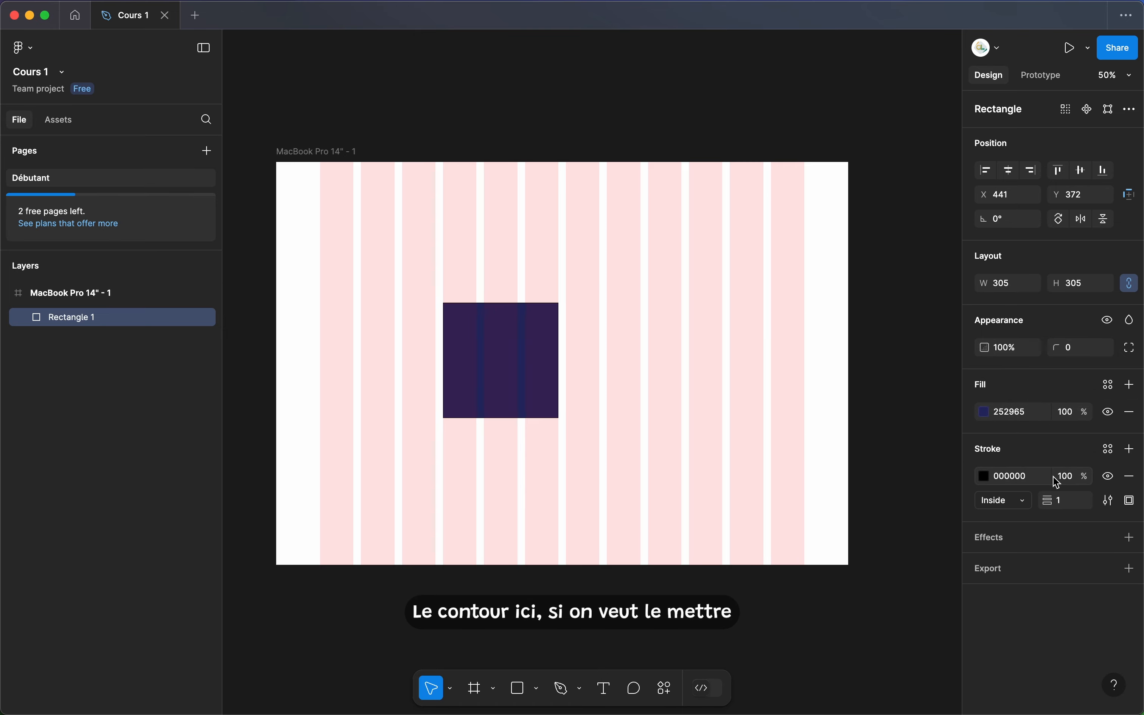
left_click(1022, 500)
left_click(1032, 482)
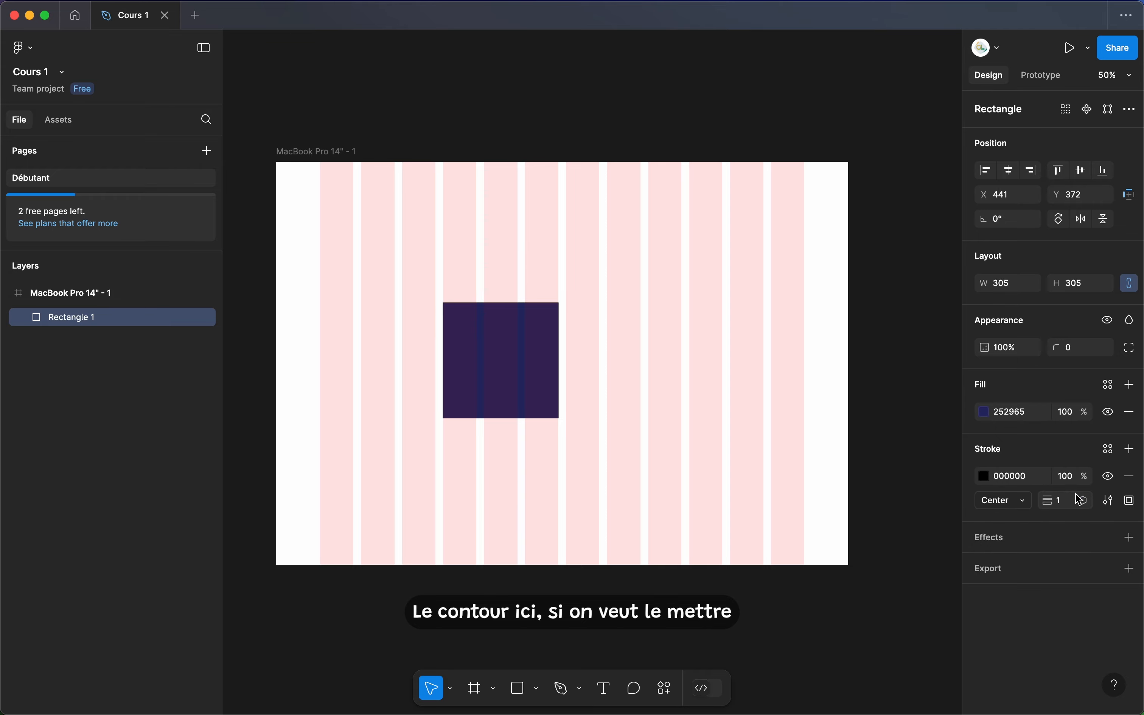
left_click_drag(1062, 504, 1102, 504)
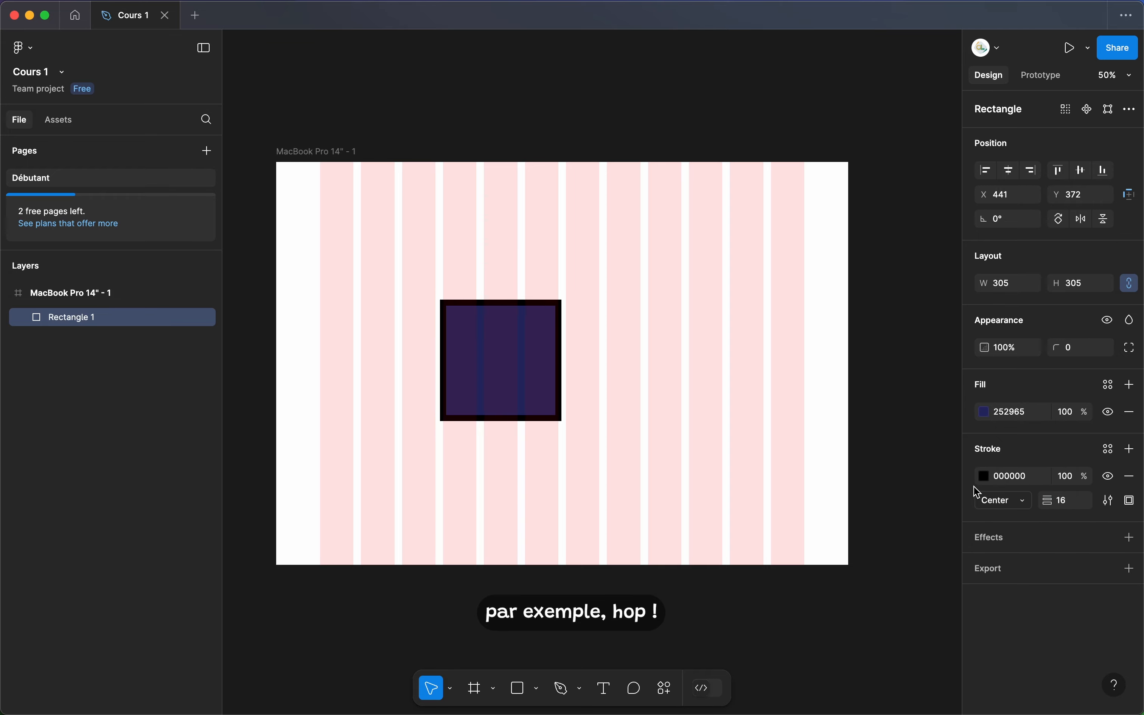
Change the square's stroke colour to yellow EAE12A and add a drop shadow effect.
left_click(986, 476)
left_click_drag(873, 537, 830, 535)
left_click(930, 344)
left_click(1048, 604)
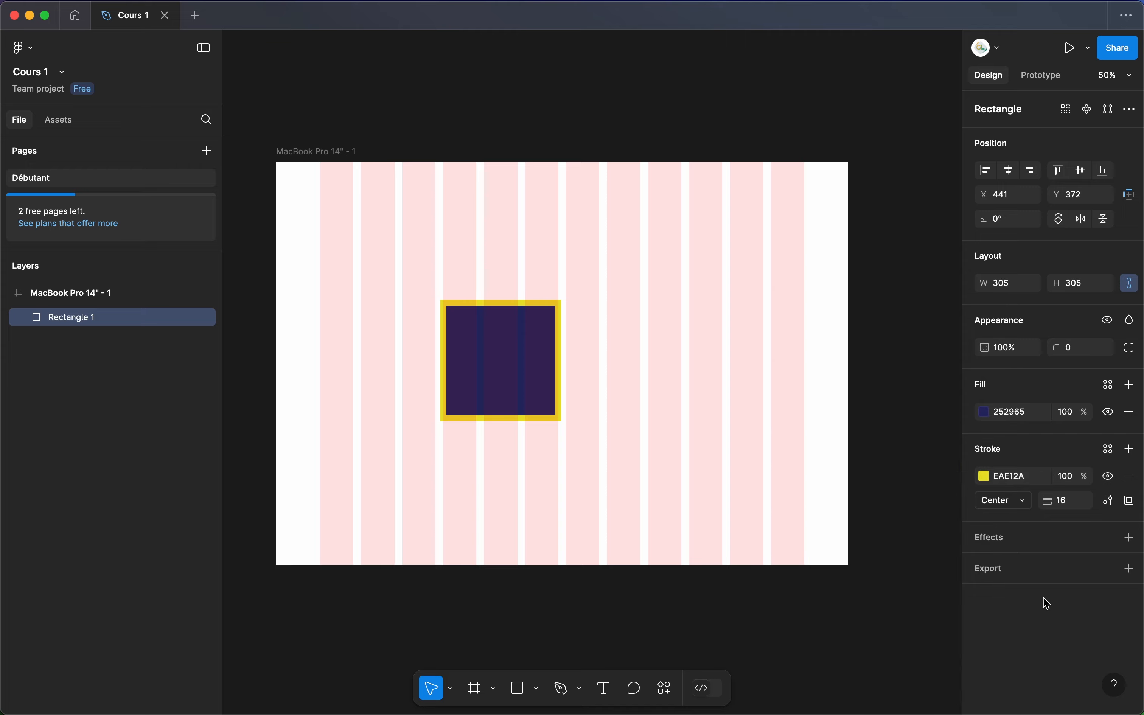
left_click(1009, 541)
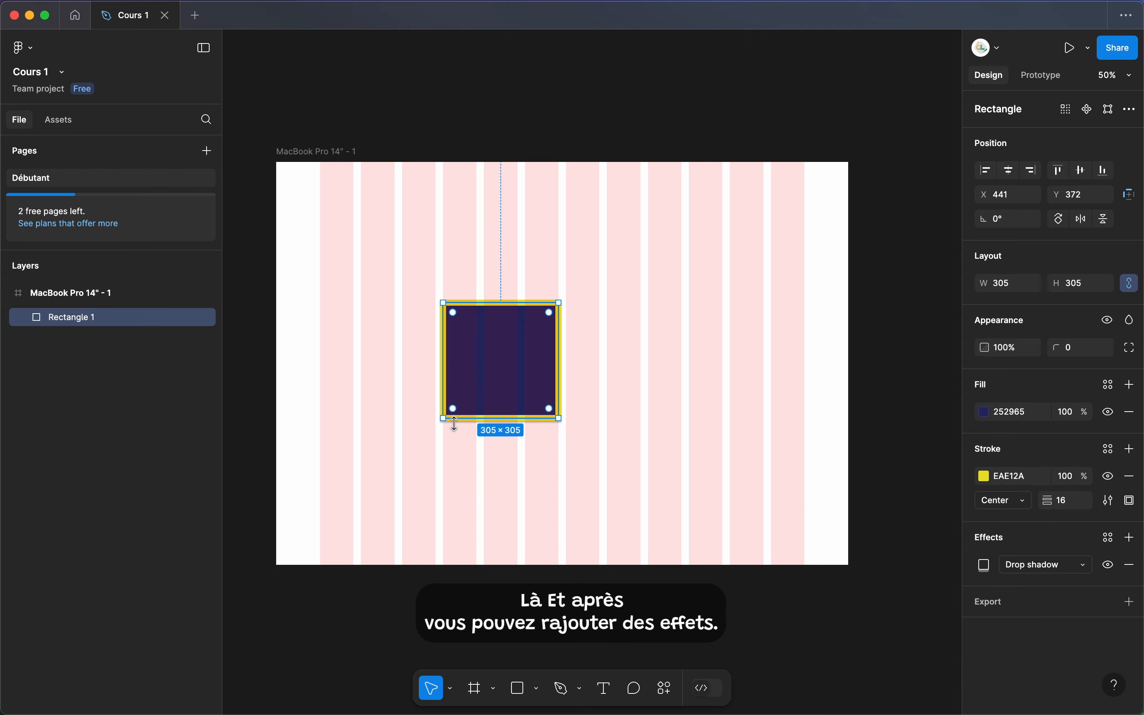
Adjust the square's drop shadow to Y 12, blur 6.2 and spread 4, keeping Drop shadow as the effect type.
key("super+plus")
key("super+plus")
left_click_drag(457, 412, 746, 314)
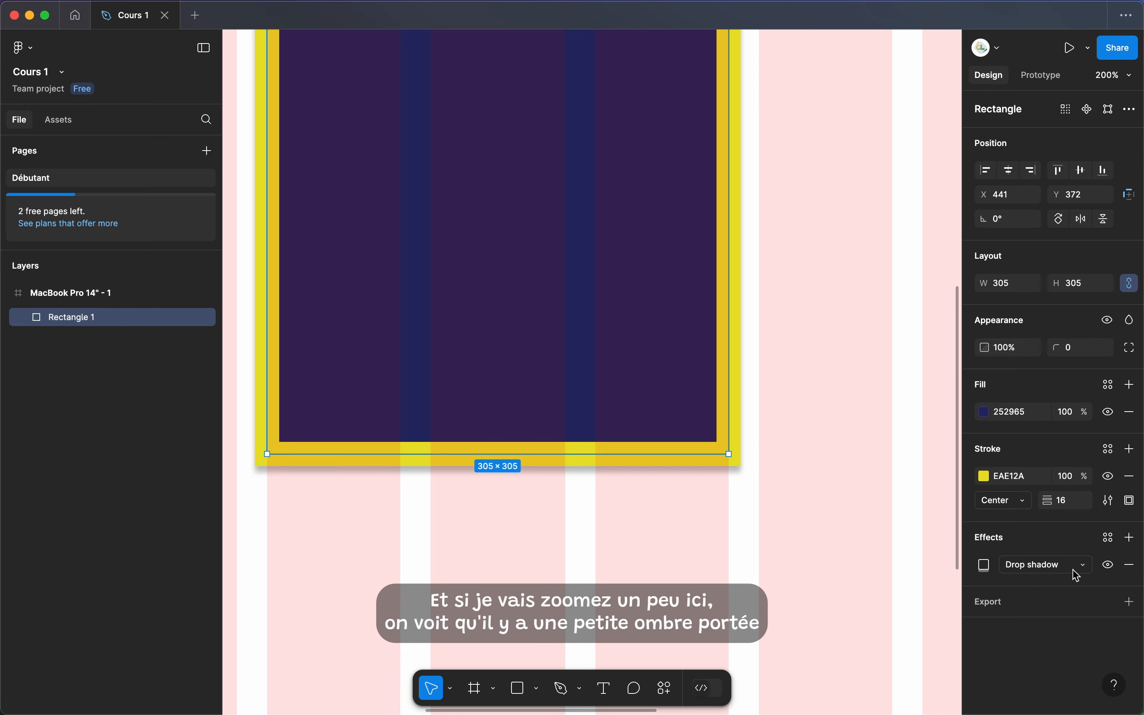
left_click(987, 564)
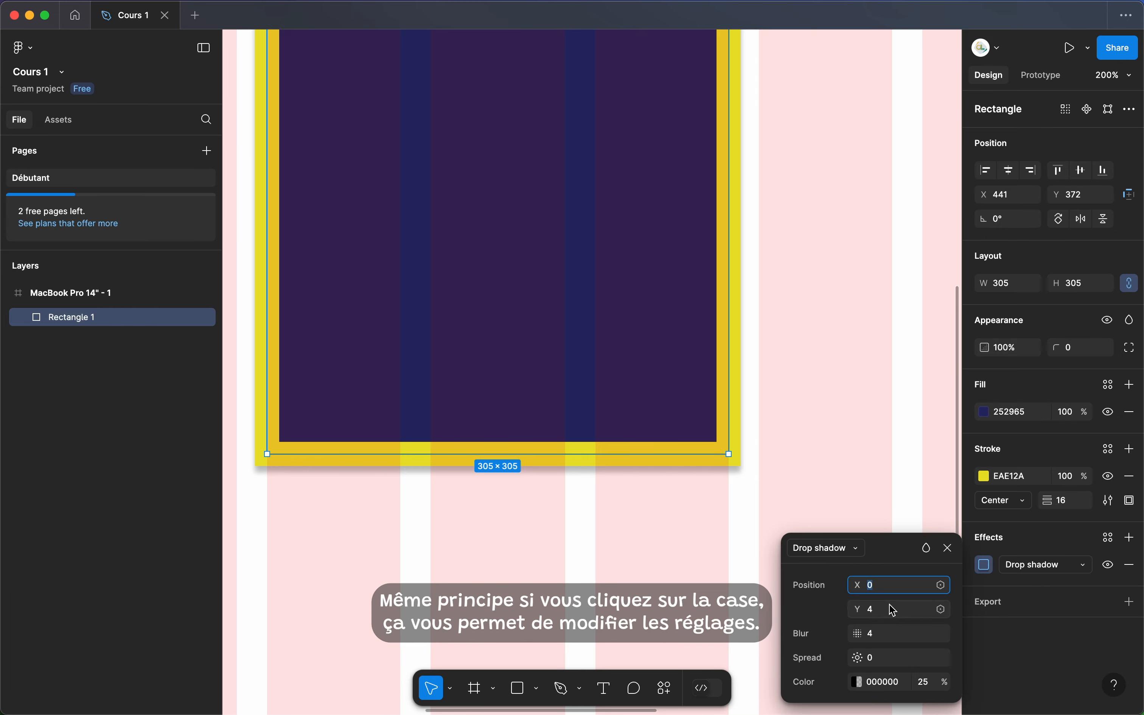
mouse_move(869, 657)
left_mouse_down()
mouse_move(901, 658)
mouse_move(865, 658)
left_mouse_up()
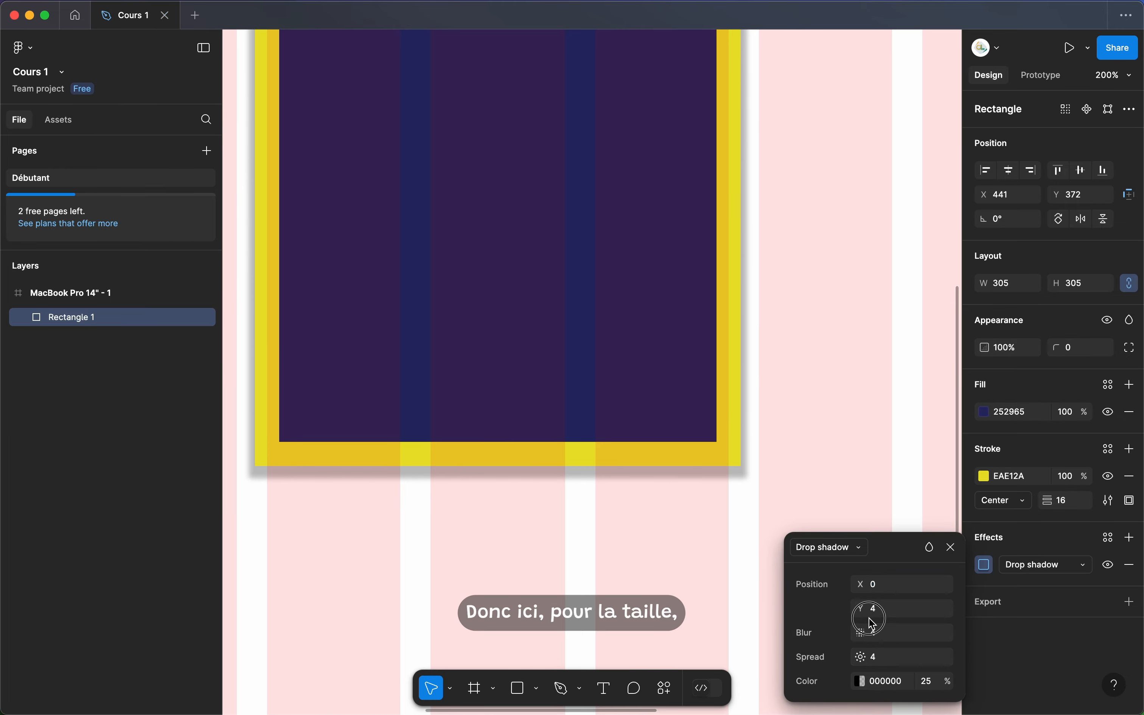
left_click_drag(861, 608, 872, 608)
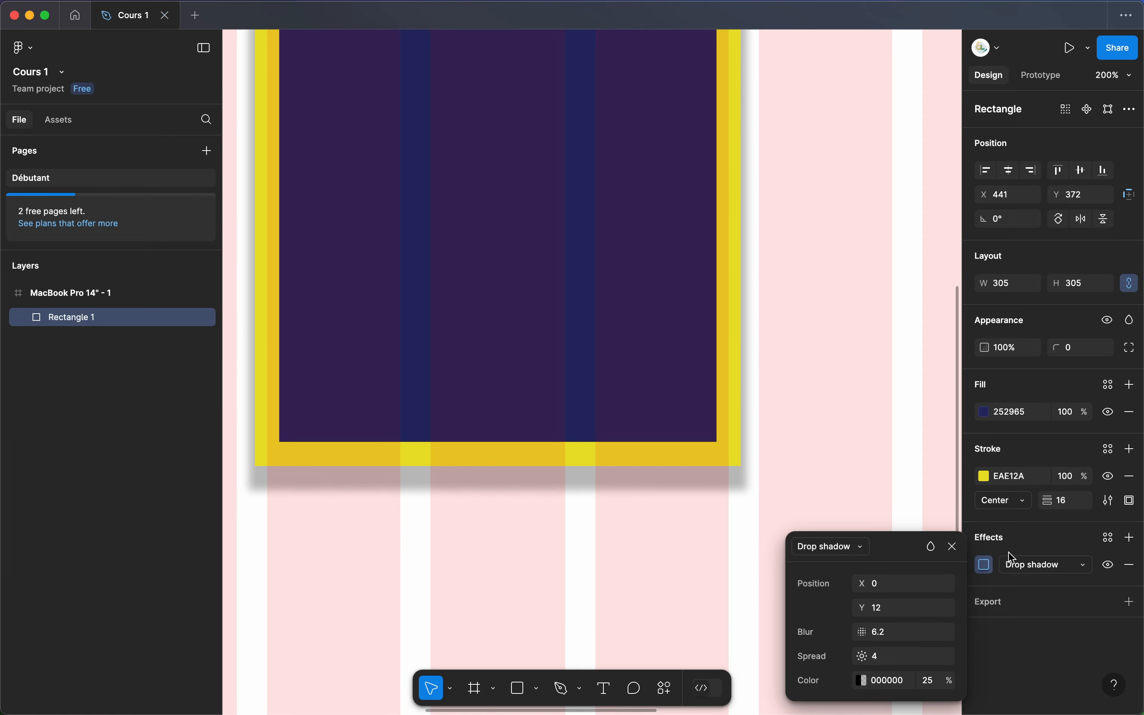
left_click(1040, 568)
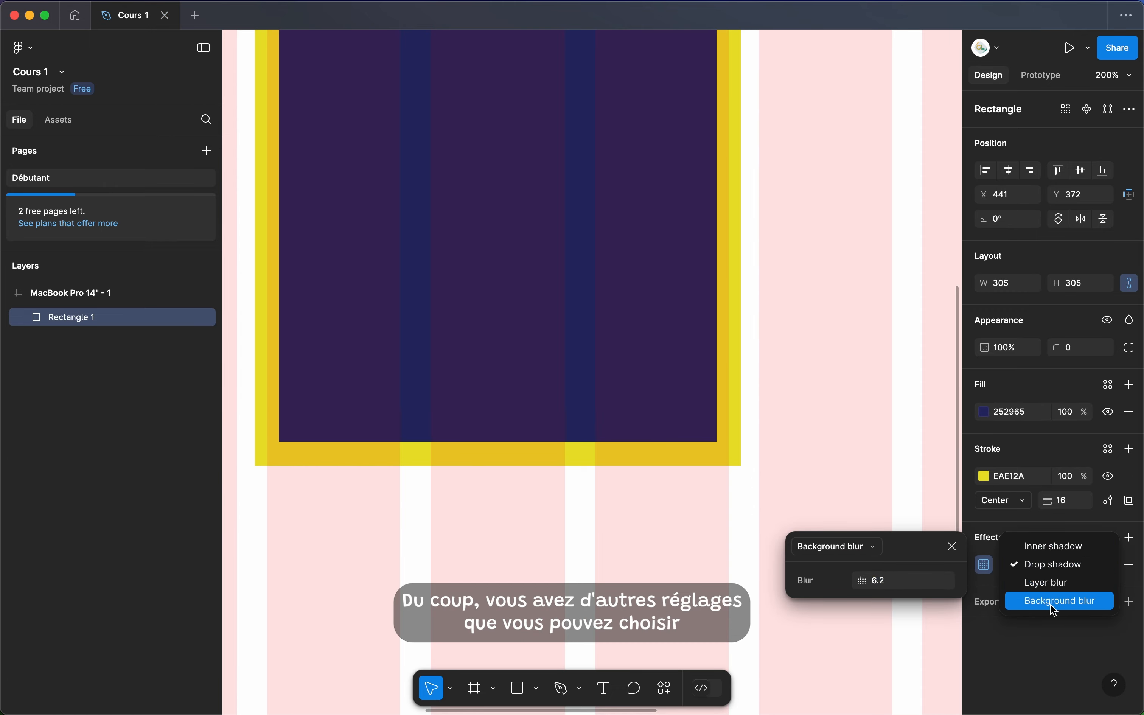
key("Escape")
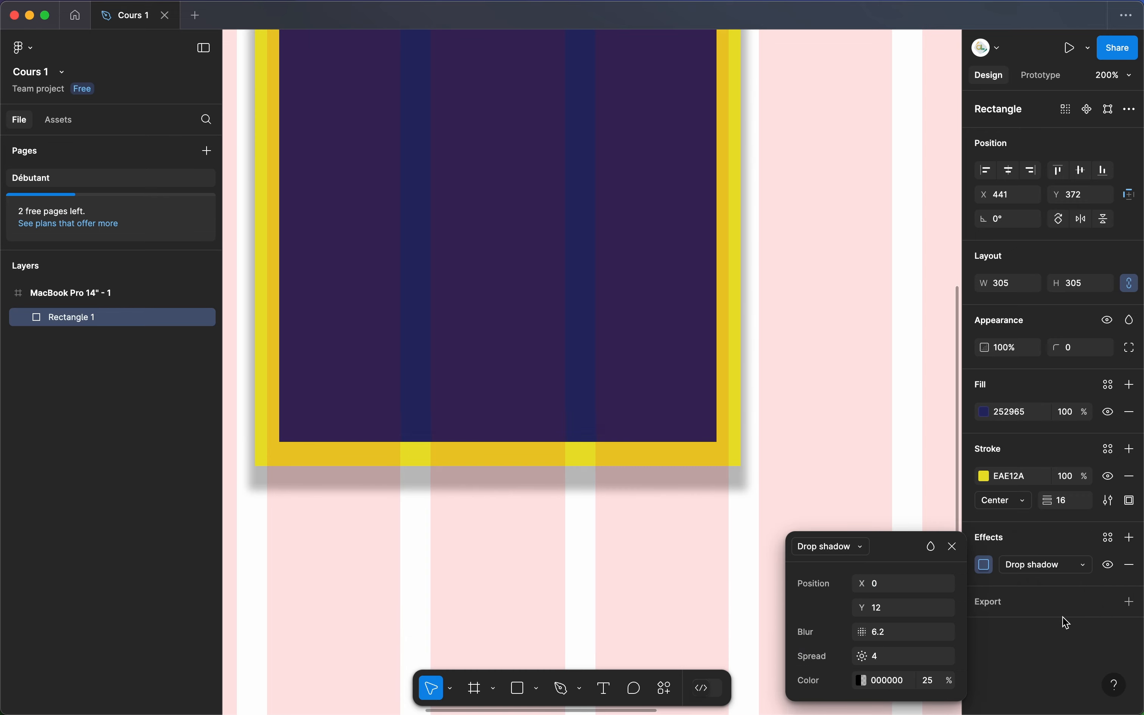
Add a second effect to the square and change its type to Layer blur.
left_click(1131, 544)
left_click(1046, 591)
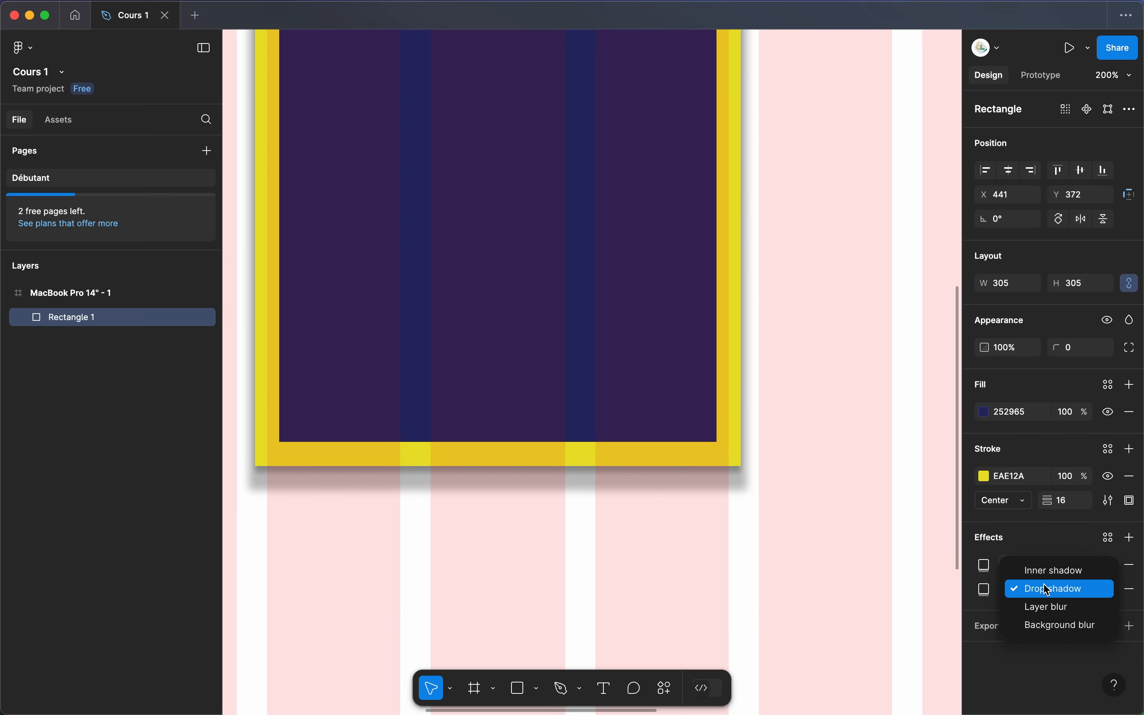
left_click(1046, 608)
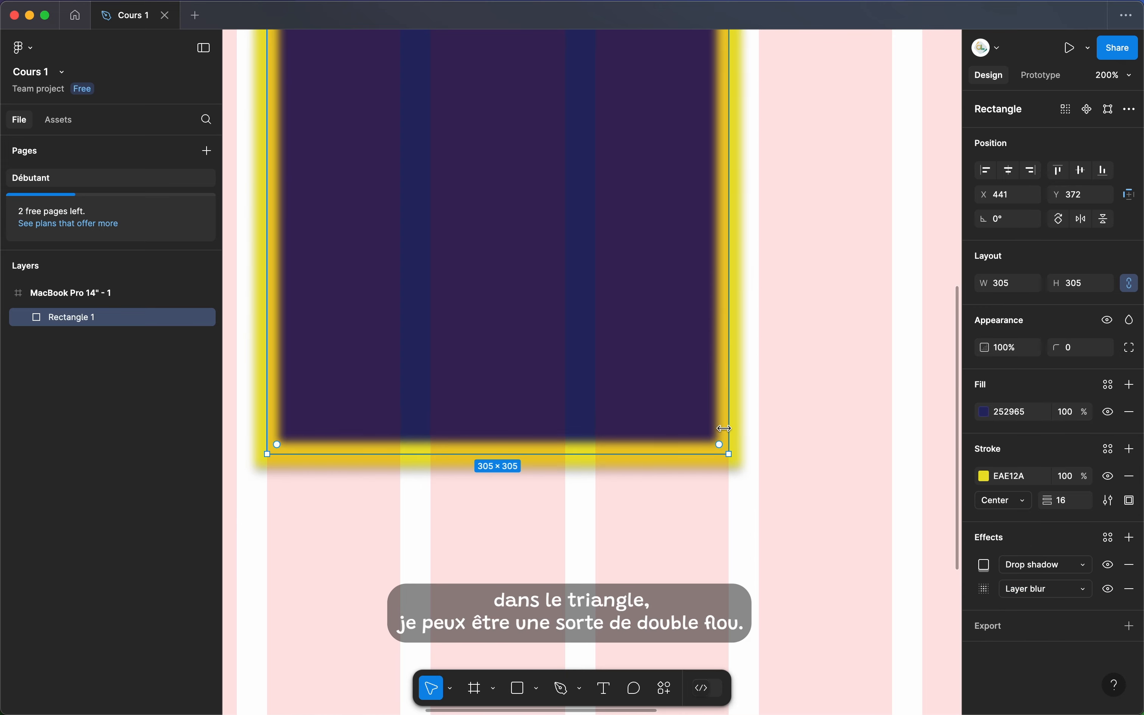
Remove both the drop shadow and the layer blur from the square.
scroll(747, 407, "up", 5)
scroll(815, 398, "left", 3)
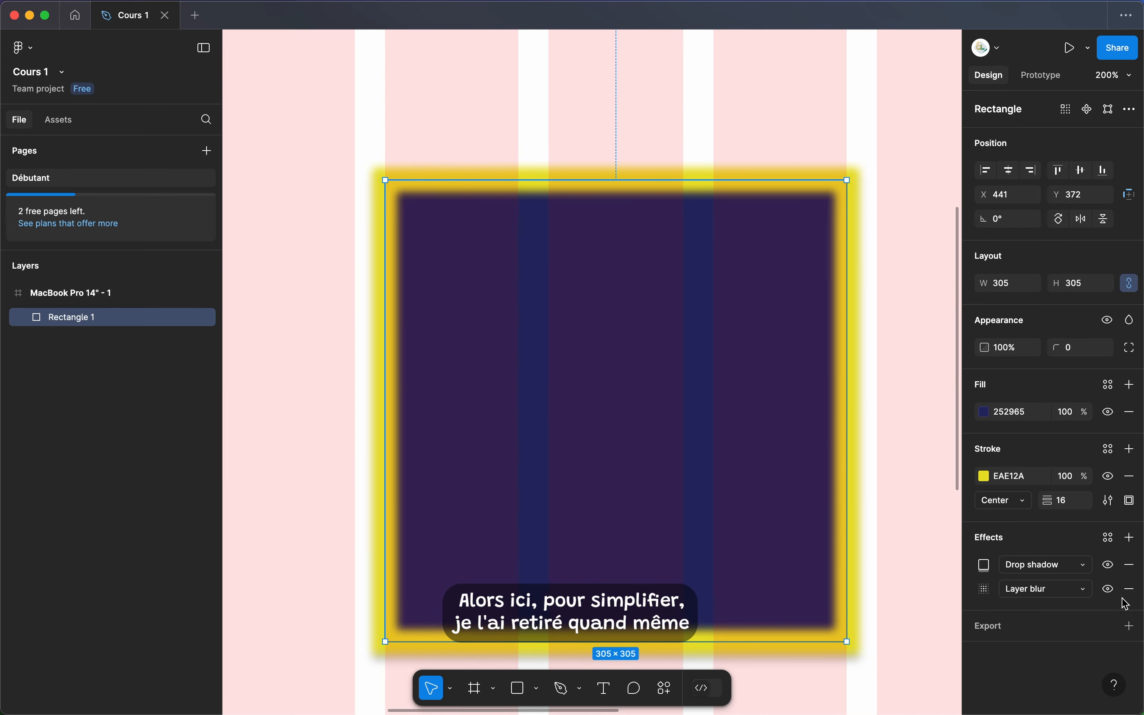
left_click(1133, 566)
left_click(1133, 566)
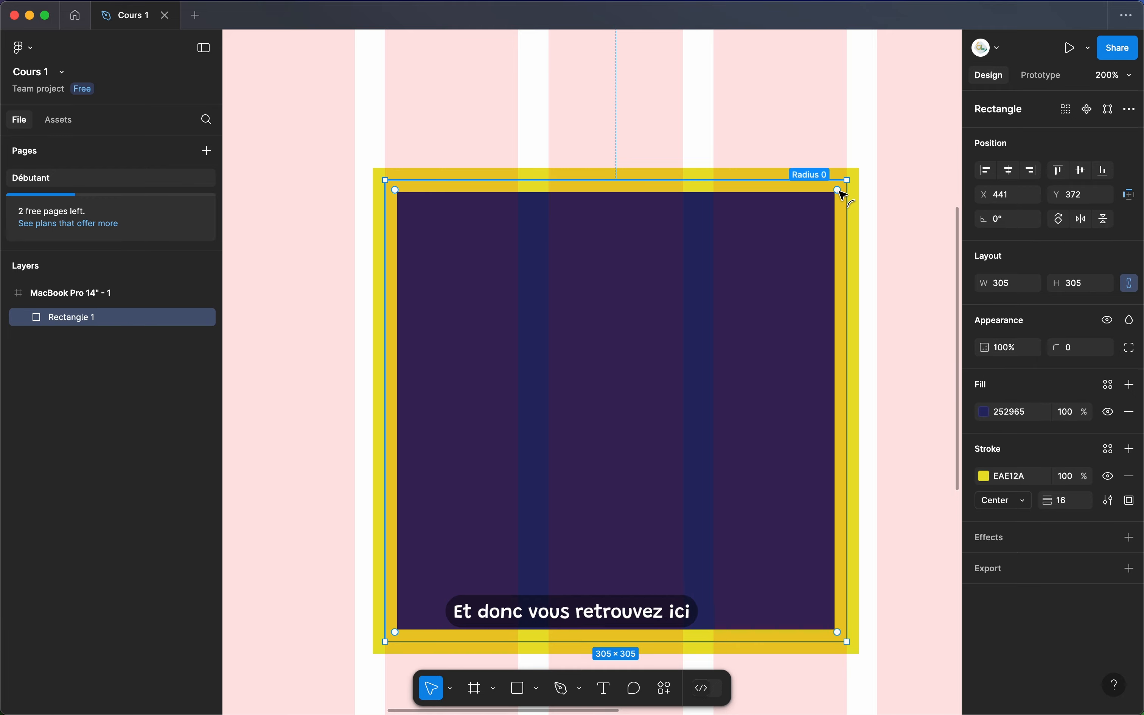
Round all the square's corners to a radius of about 50, with only the top-right corner rounded further to 75.
left_click_drag(840, 192, 799, 272)
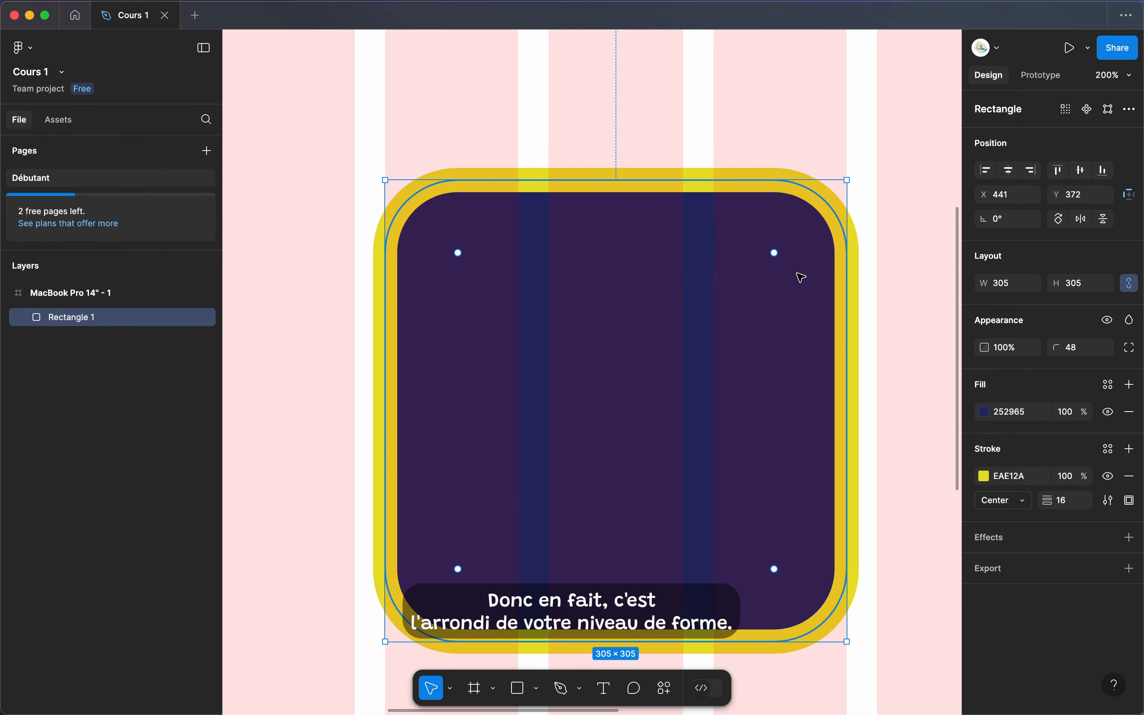
double_click(781, 262)
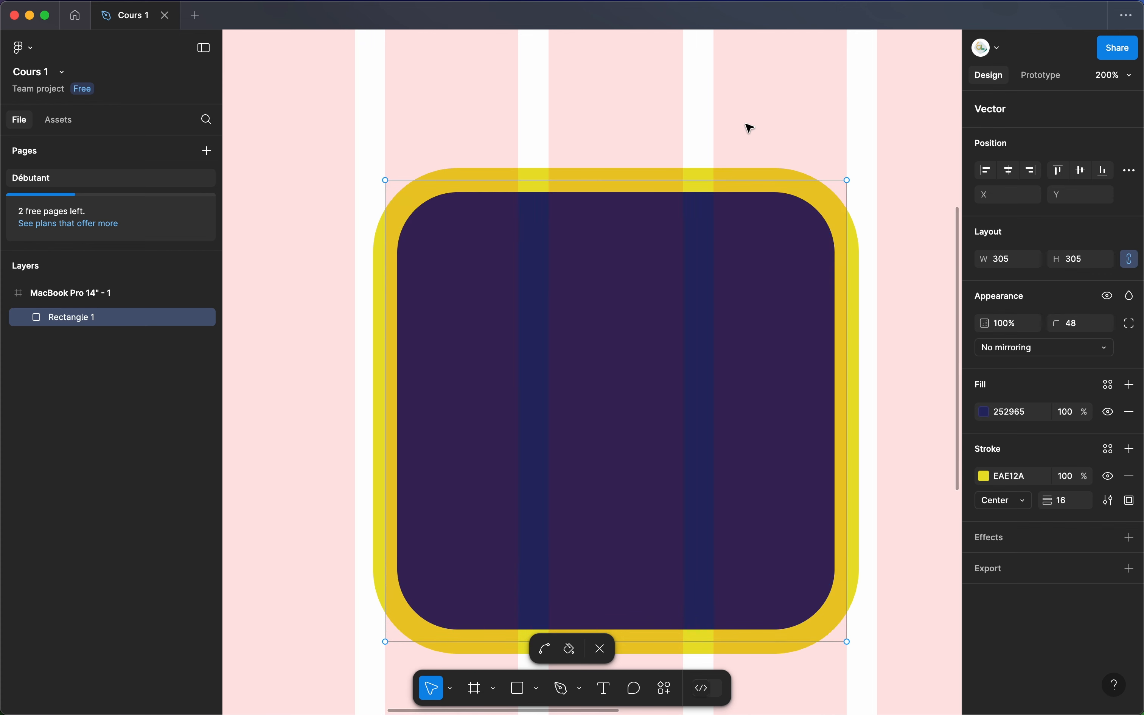
key("Escape")
left_click_drag(777, 255, 799, 288)
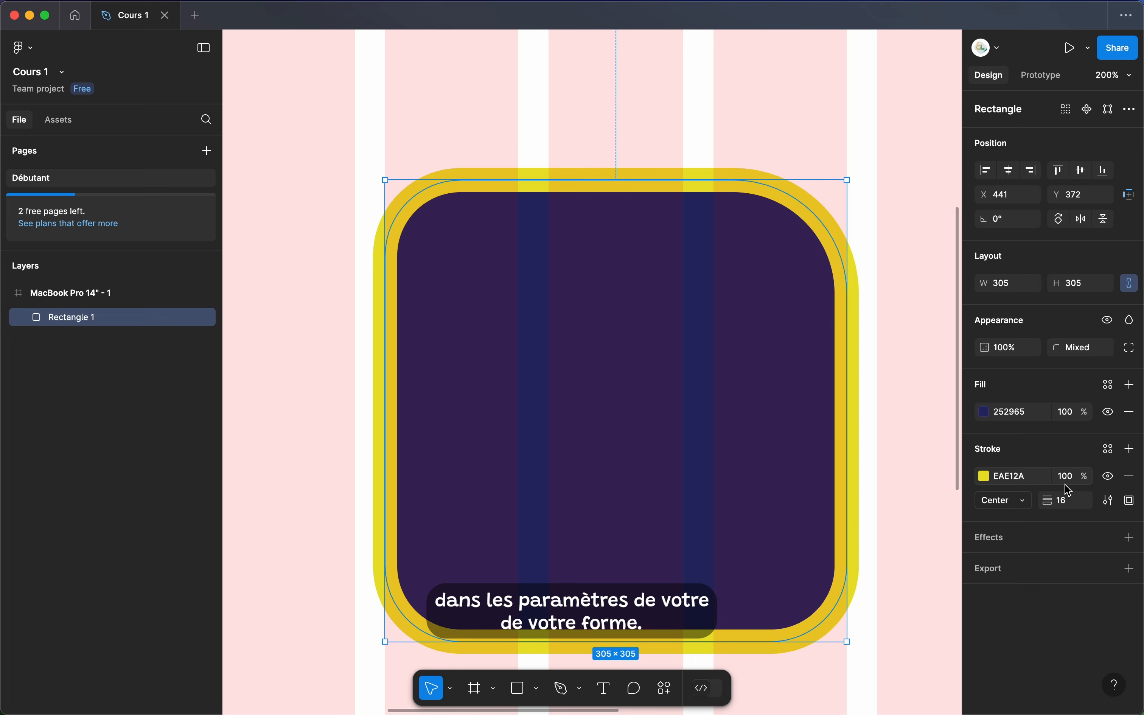
Set the square's top-right corner radius to 50 in the individual corner details and deselect the shape.
left_click(1069, 354)
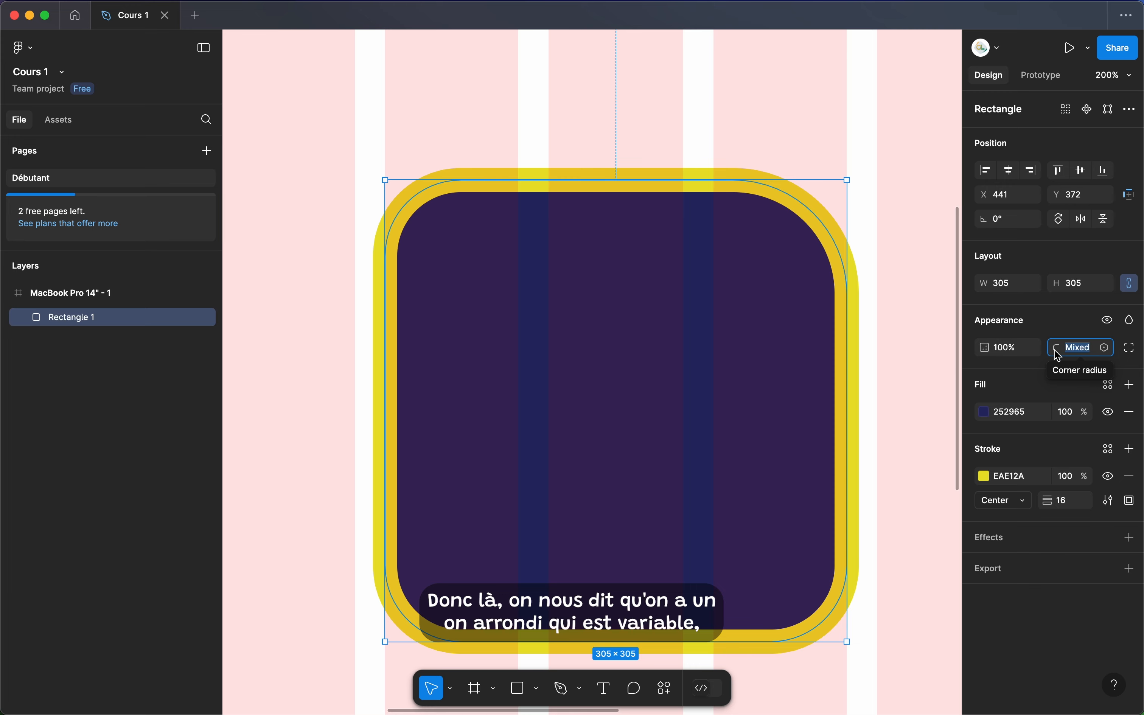
key("Escape")
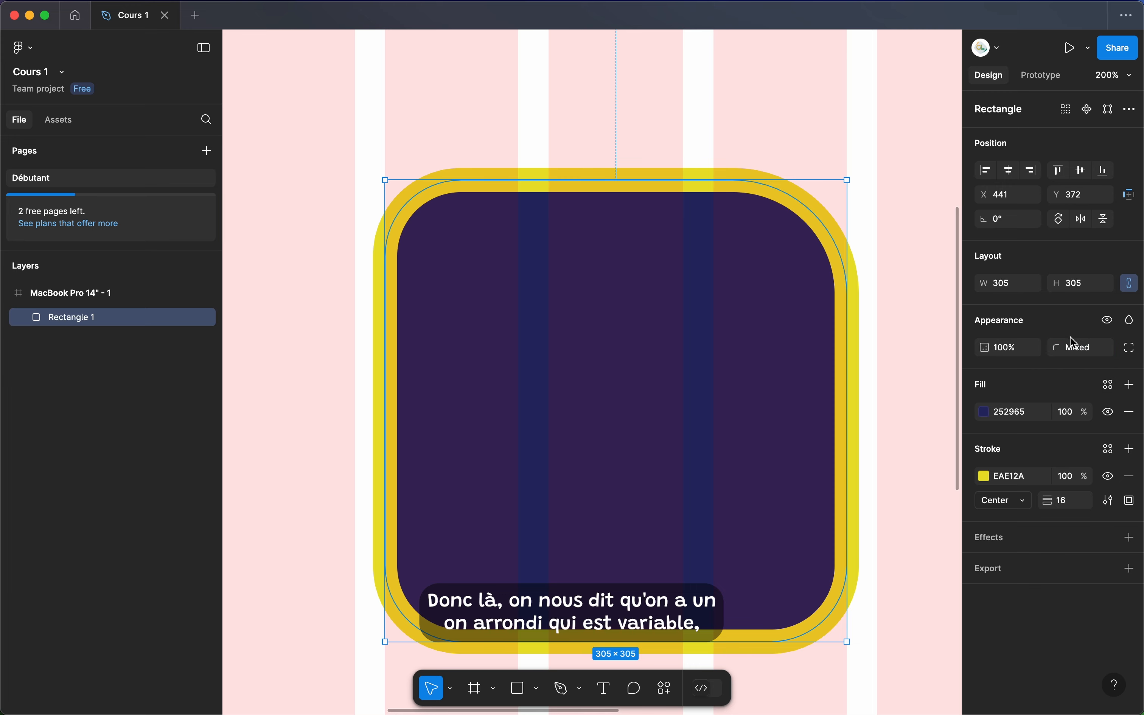
left_click(1135, 350)
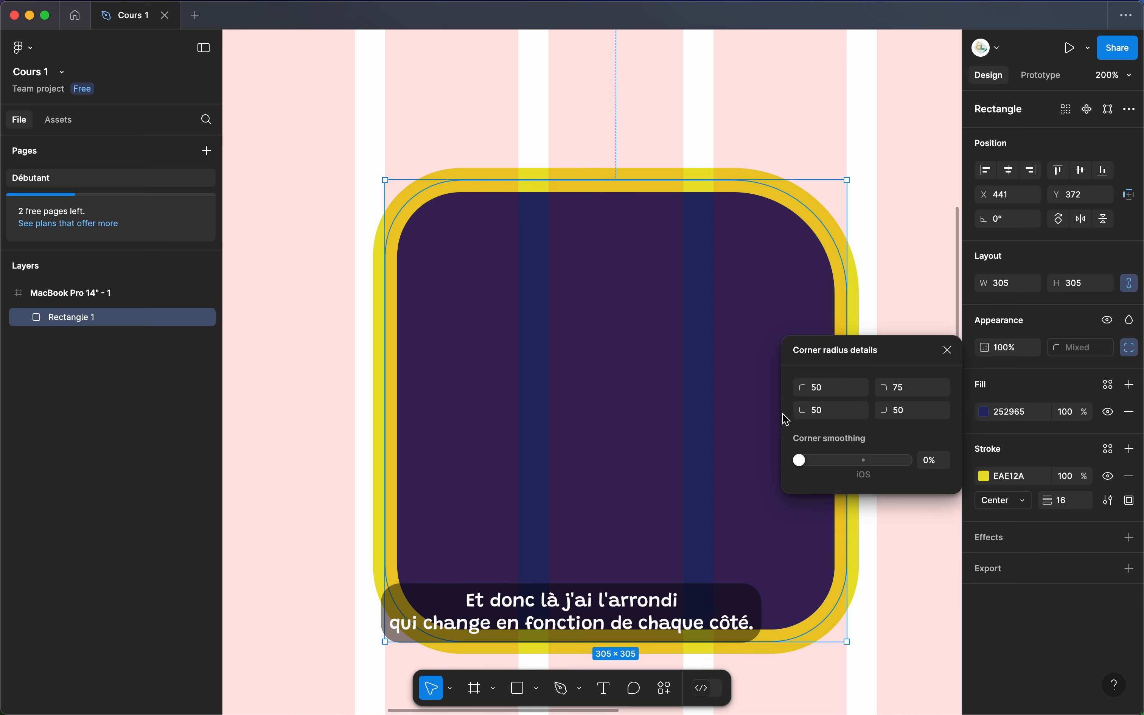
left_click(907, 394)
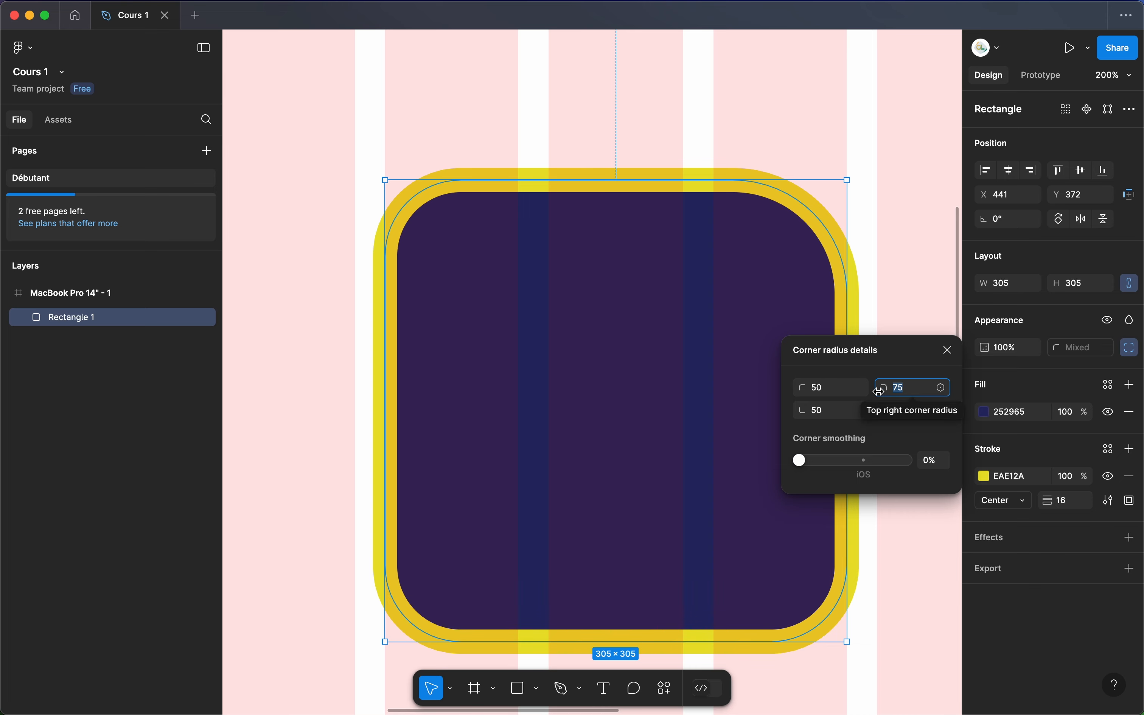
type("50")
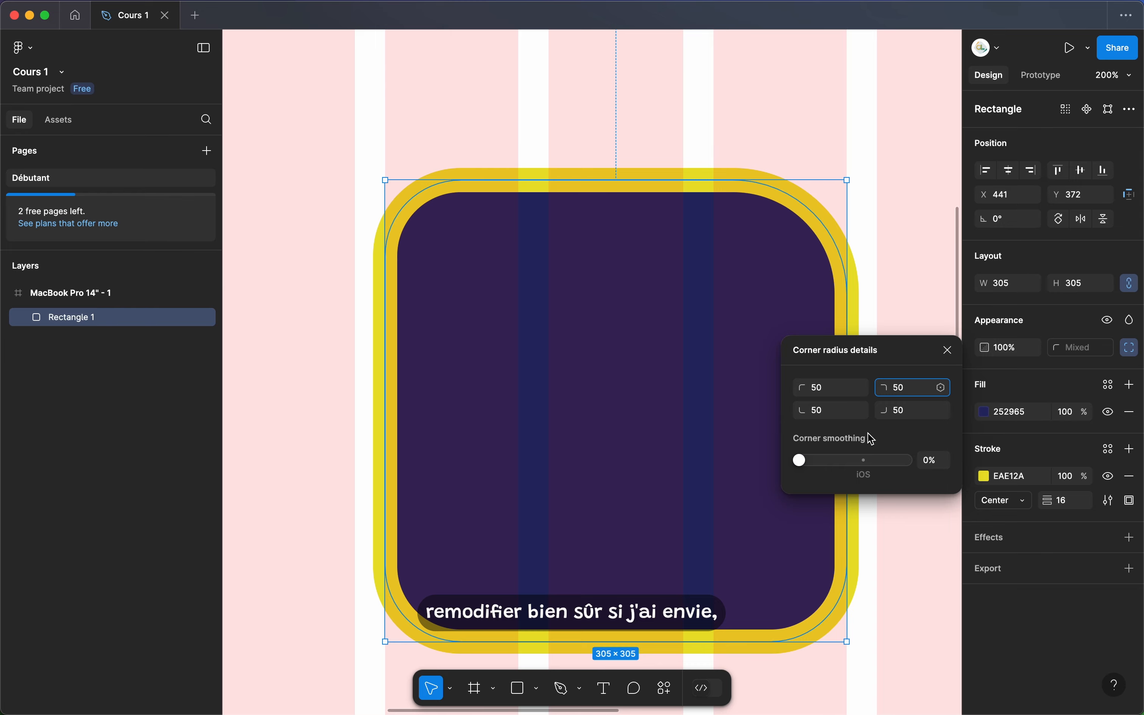
key("Return")
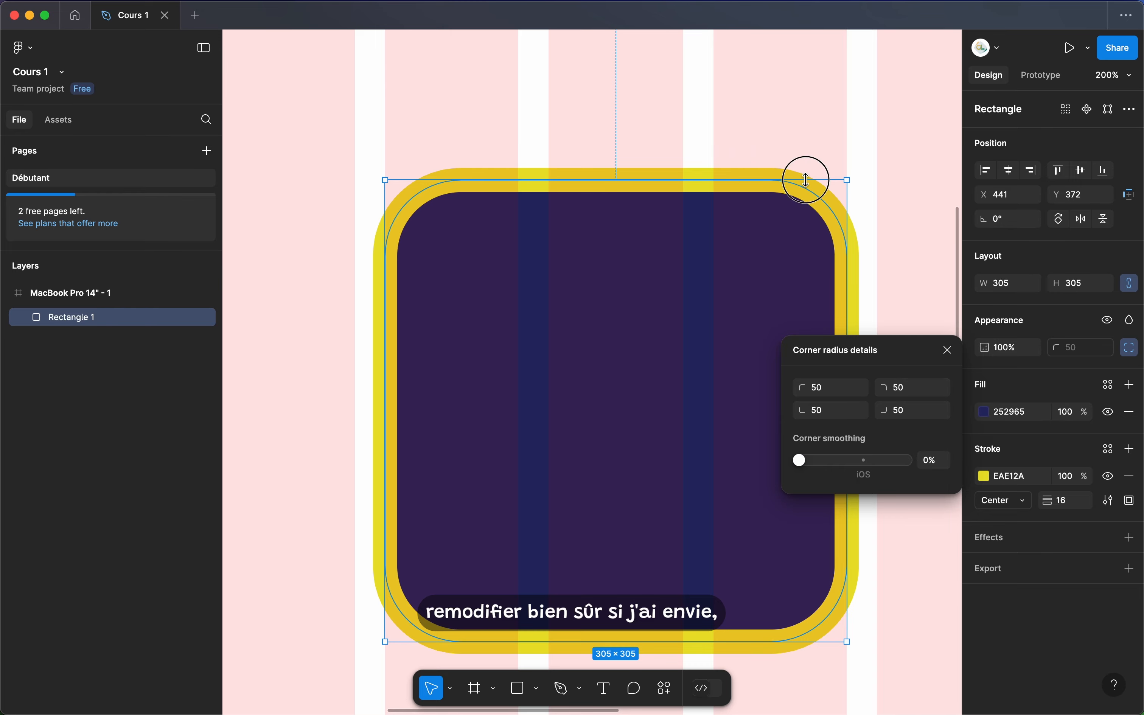
left_click(807, 132)
Draw a slightly tilted line about 330 long below and to the right of the rounded square.
key("minus")
key("minus")
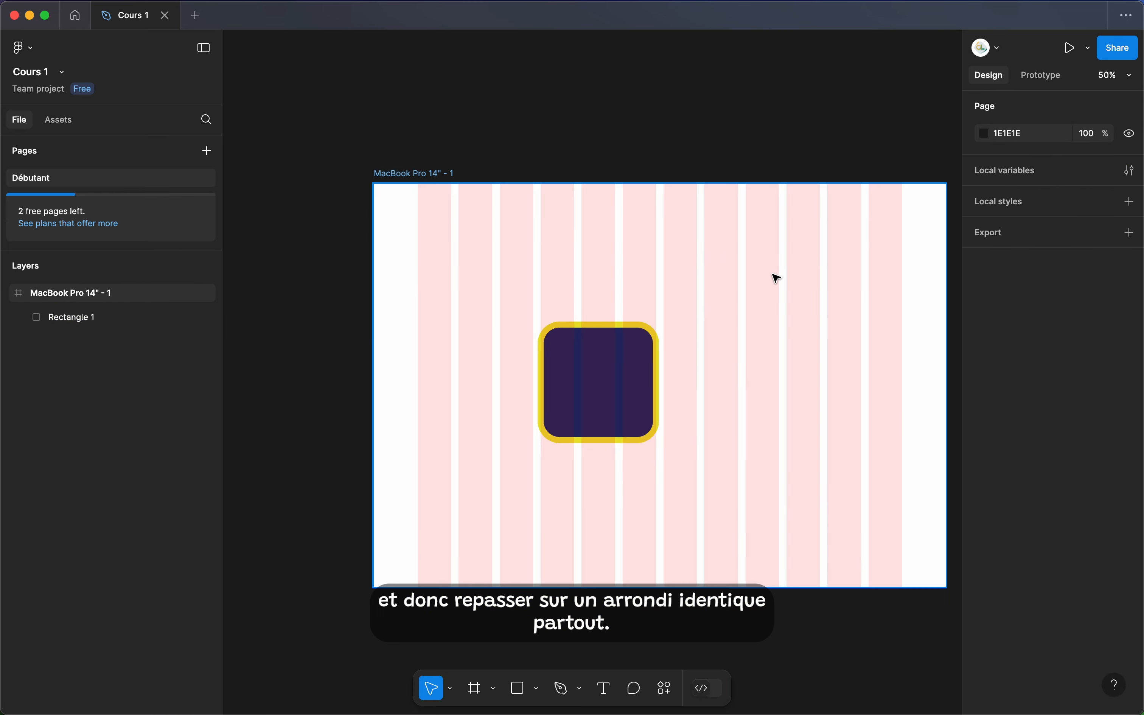
left_click(539, 689)
left_click(556, 560)
left_click_drag(630, 485, 752, 491)
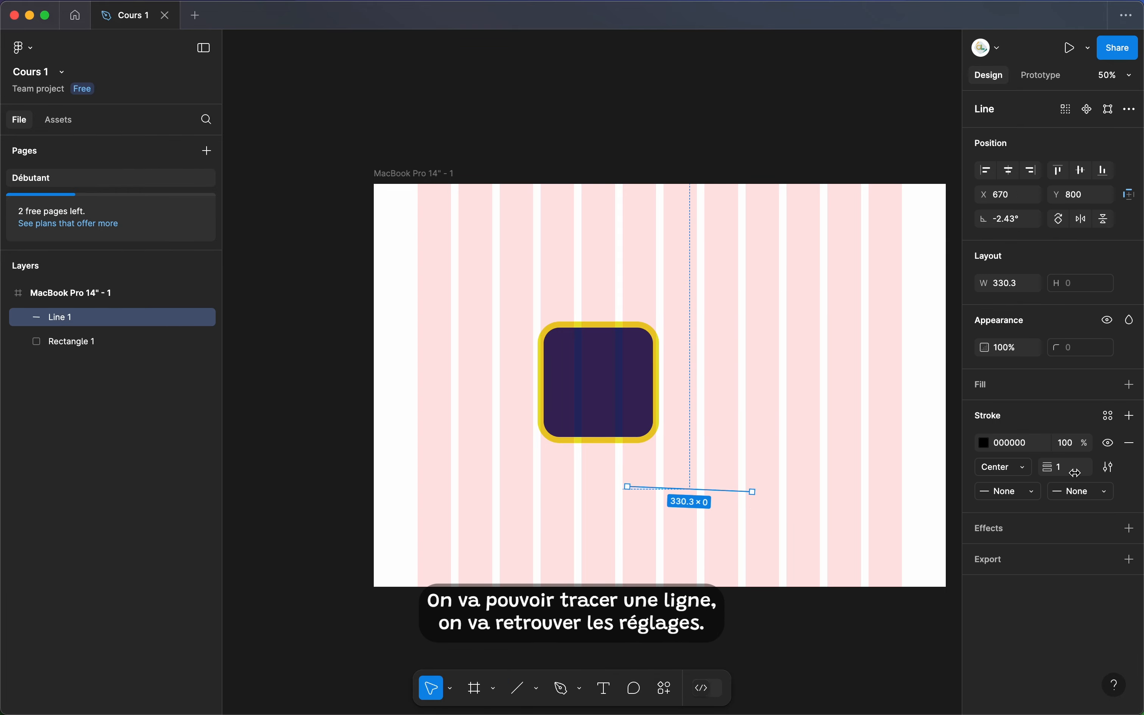
Draw a circle of about 332 × 332 with the Ellipse tool to the right of the rounded square.
left_click(541, 687)
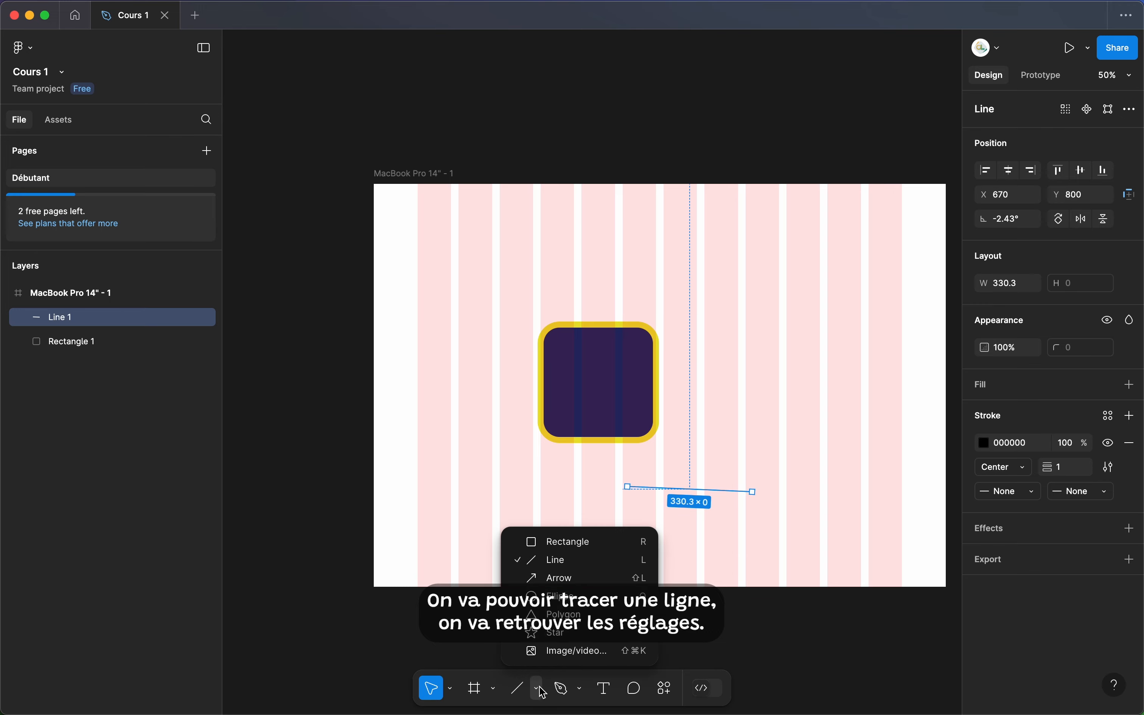
left_click(556, 598)
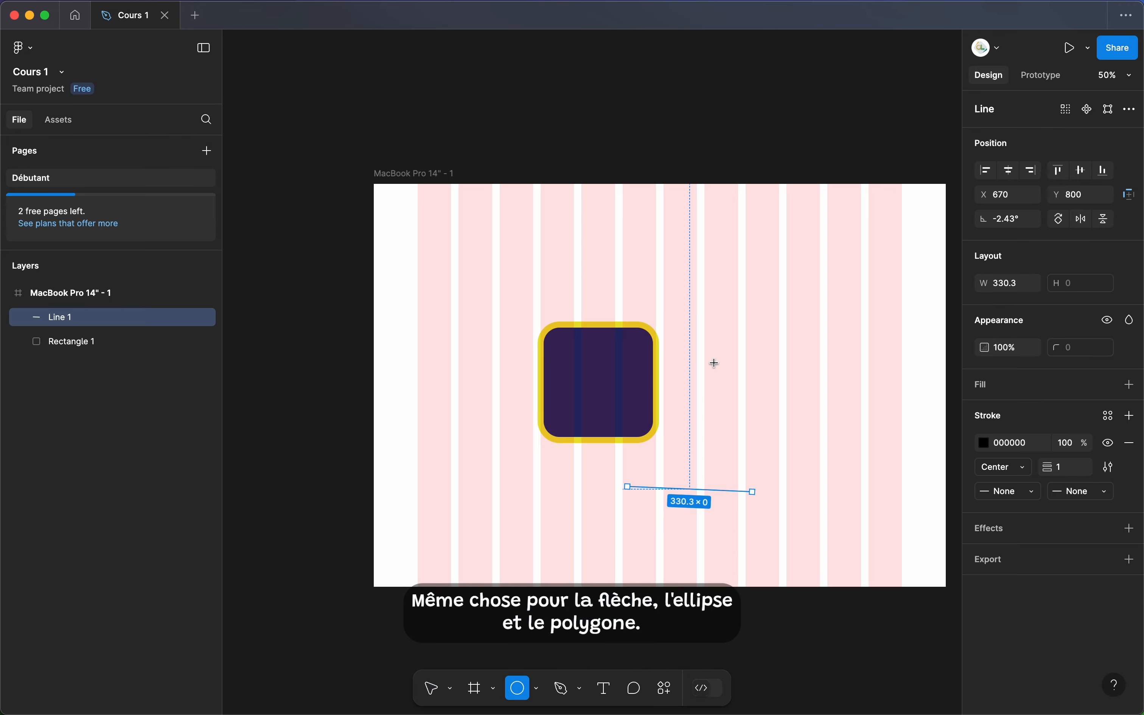
scroll(688, 340, "right", 1)
left_click_drag(686, 303, 812, 428)
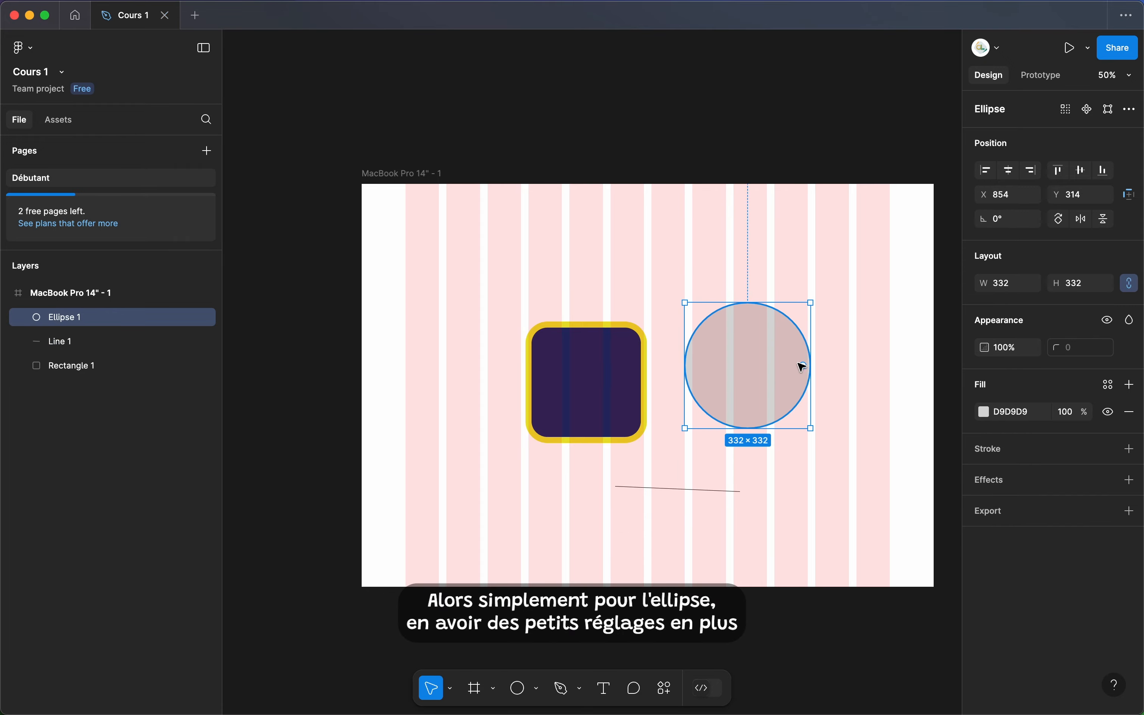
Turn the circle into an open ring with a start of about 18.63°, a sweep of about 53.54% and a ratio of 50%.
left_click_drag(805, 365, 722, 349)
left_click_drag(770, 387, 801, 388)
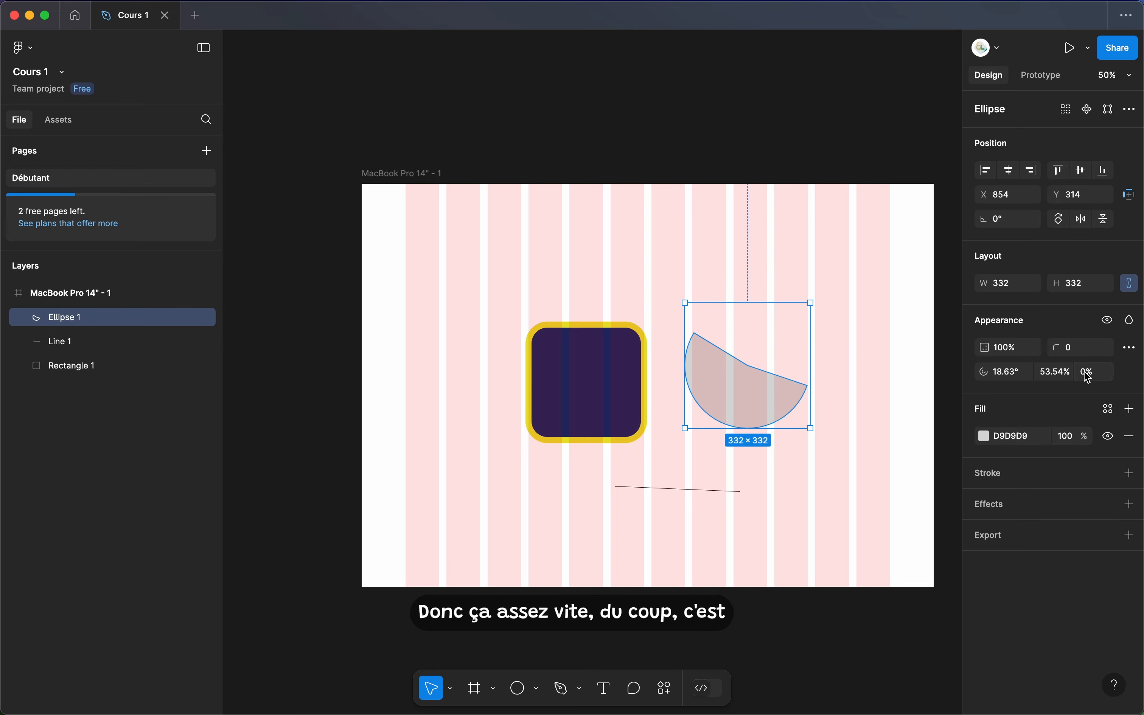
type("40")
key("Return")
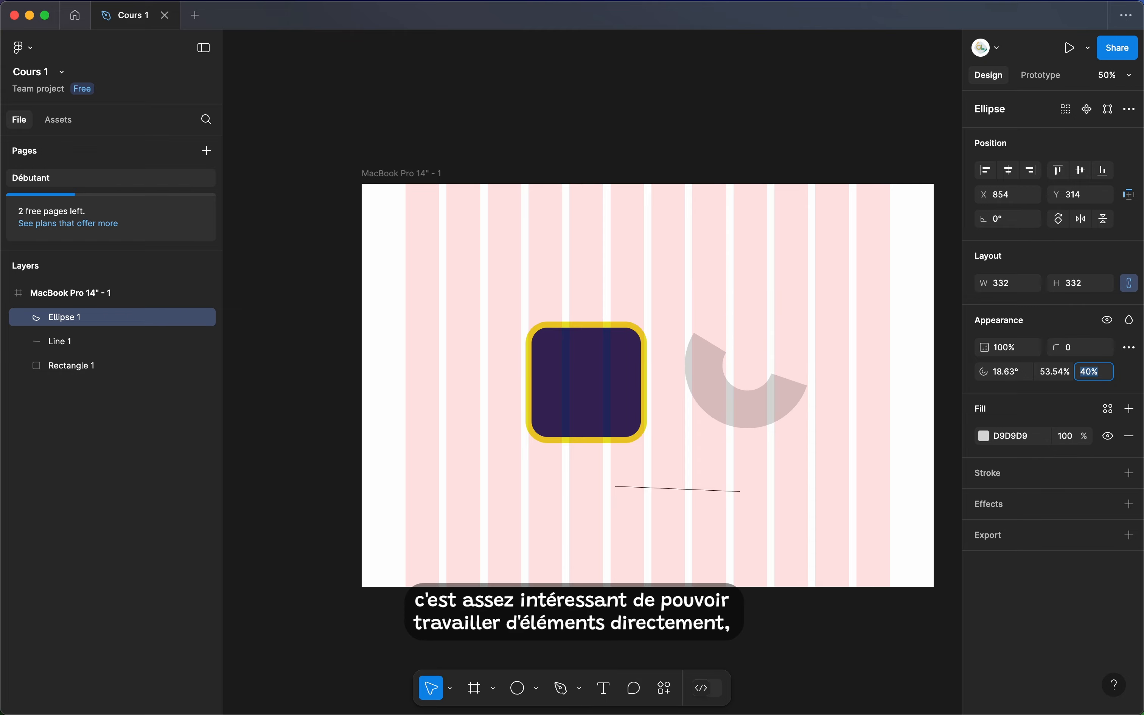
key("shift+0")
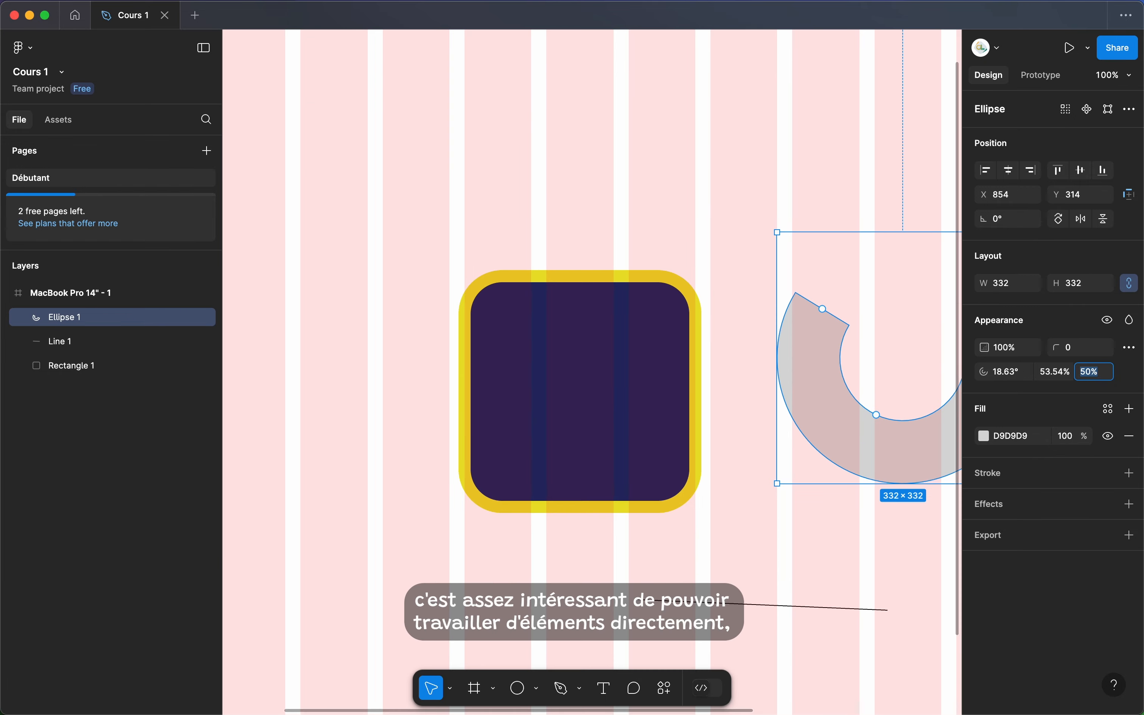
scroll(842, 367, "right", 10)
scroll(844, 369, "left", 4)
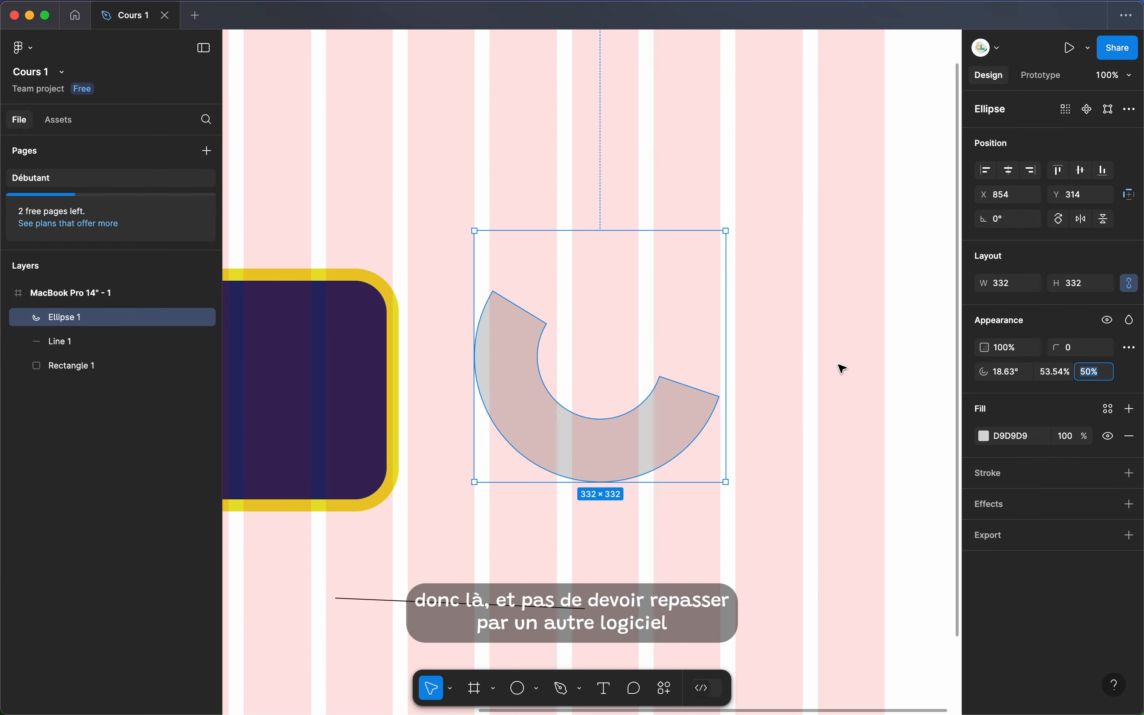
left_click(752, 434)
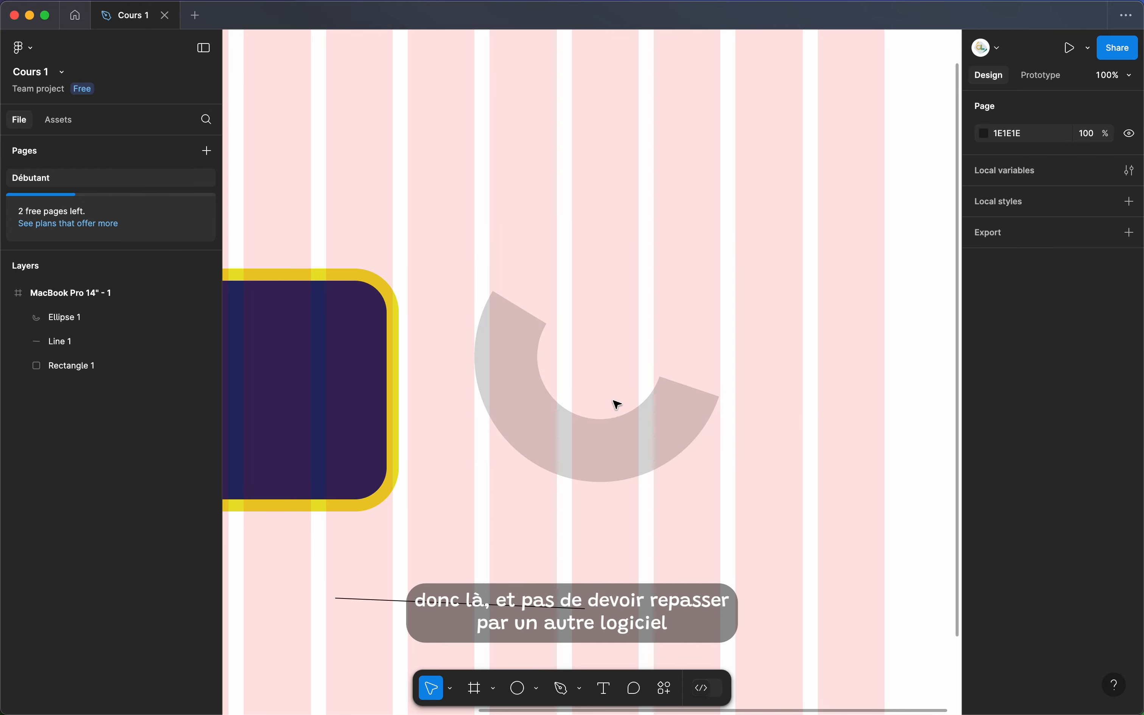
left_click(630, 454)
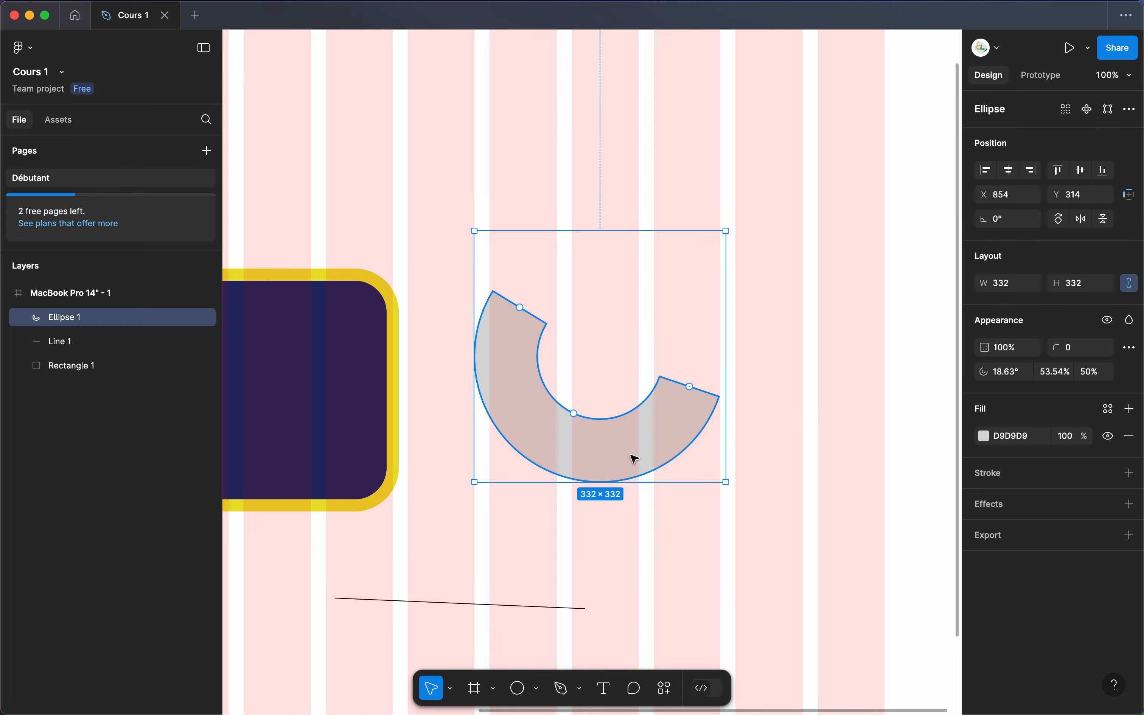
Draw a triangle of about 276 × 276 with the Polygon tool below and to the right of the open ring.
left_click(538, 689)
left_click(563, 613)
scroll(639, 368, "up", 5)
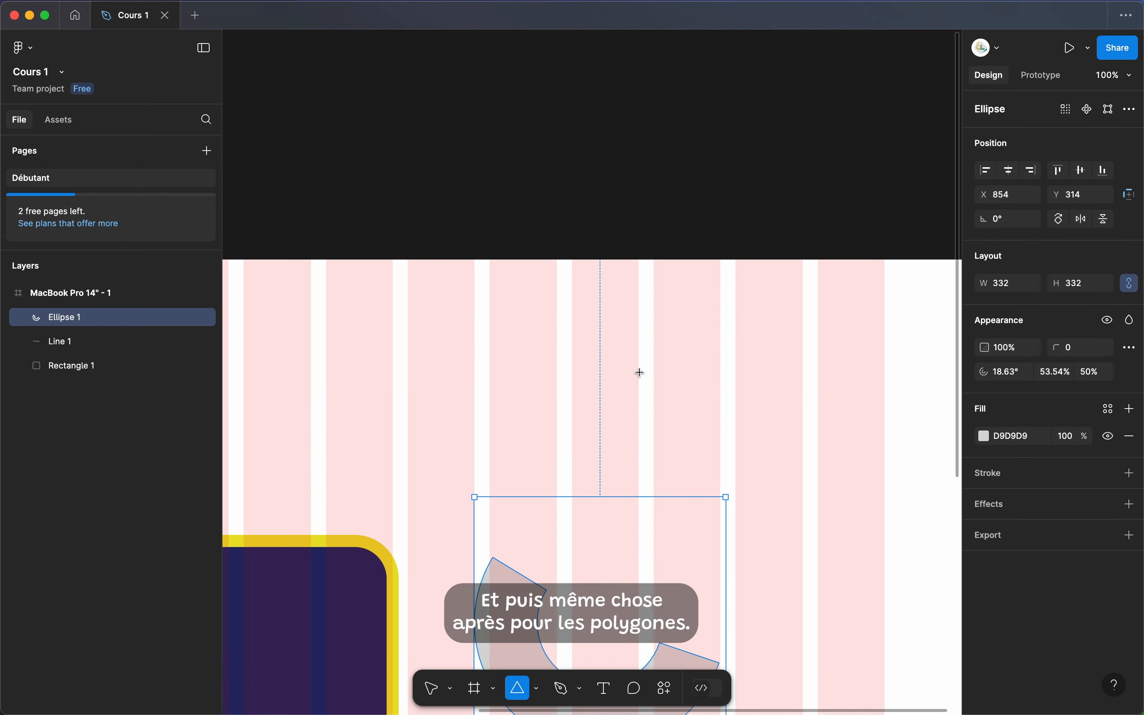
scroll(638, 373, "down", 10)
left_click_drag(629, 371, 840, 581)
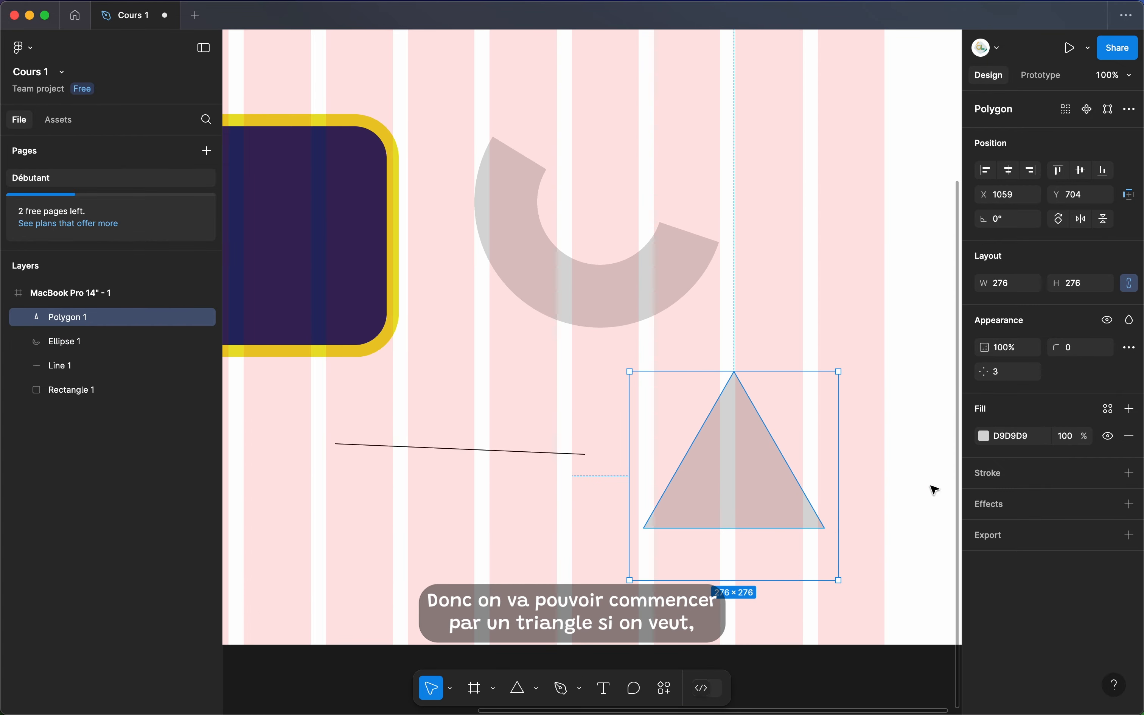
Change the polygon's number of points to 7.
key("Up")
key("Up")
key("Up")
key("Up")
key("Up")
key("Up")
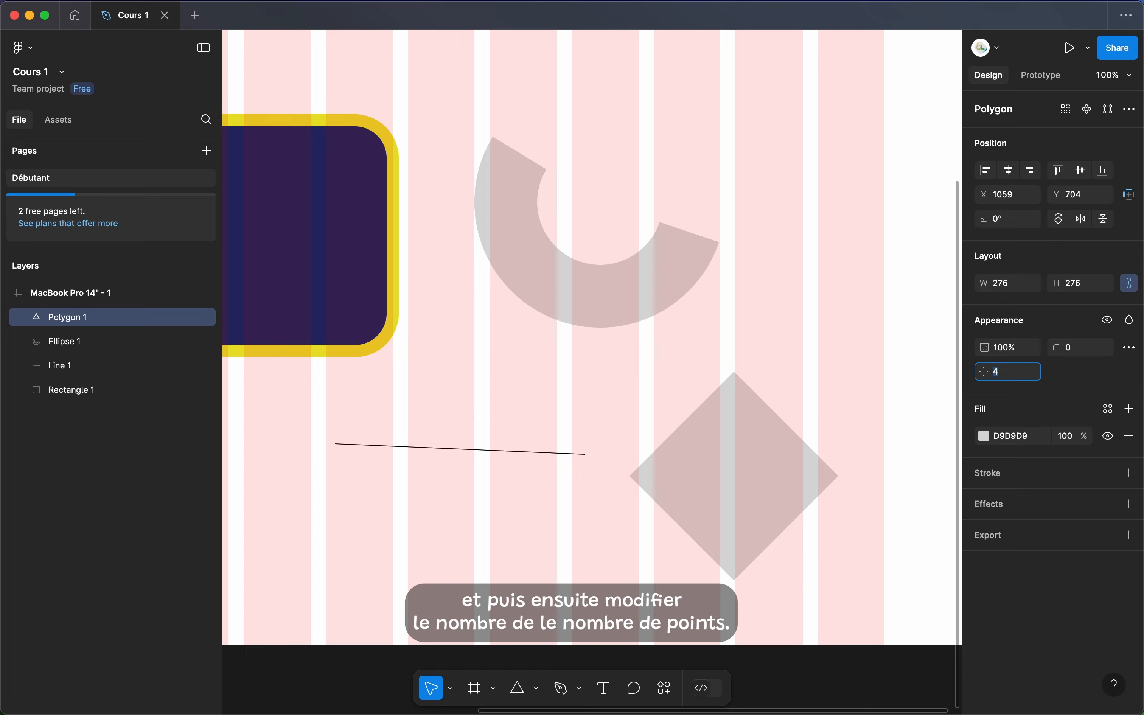
key("Up")
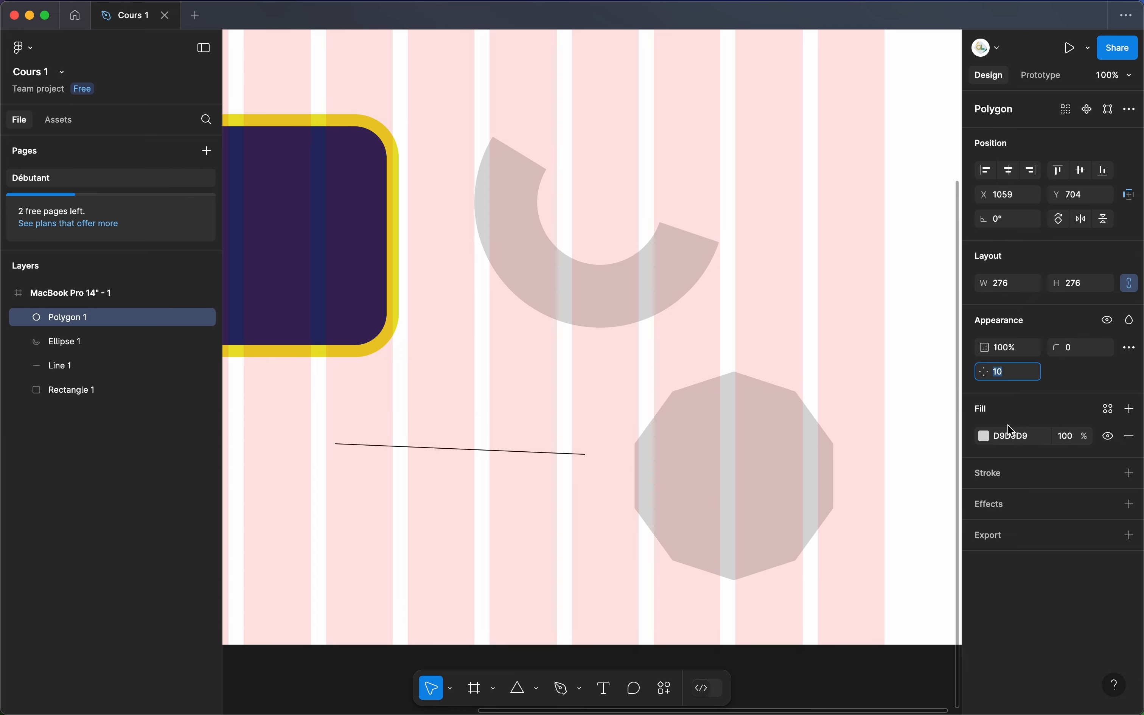
key("Down")
key("Down")
key("Down")
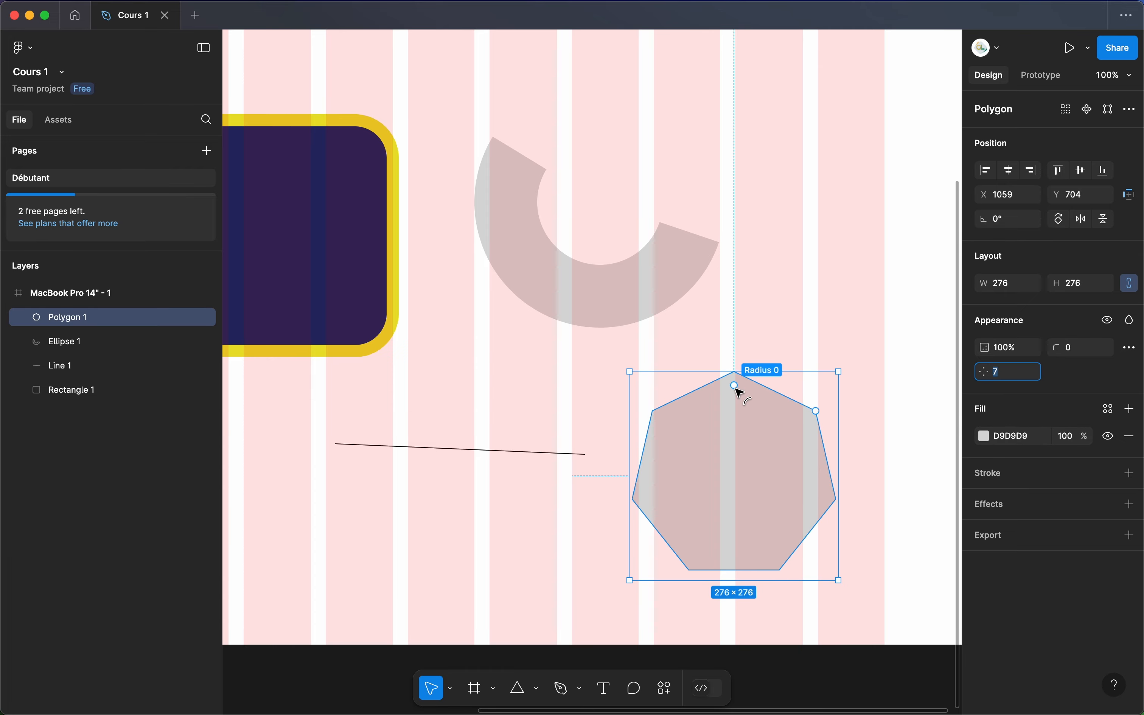
Round the polygon's corners to a radius of about 27 and set its number of points to 6.
left_click_drag(739, 390, 727, 406)
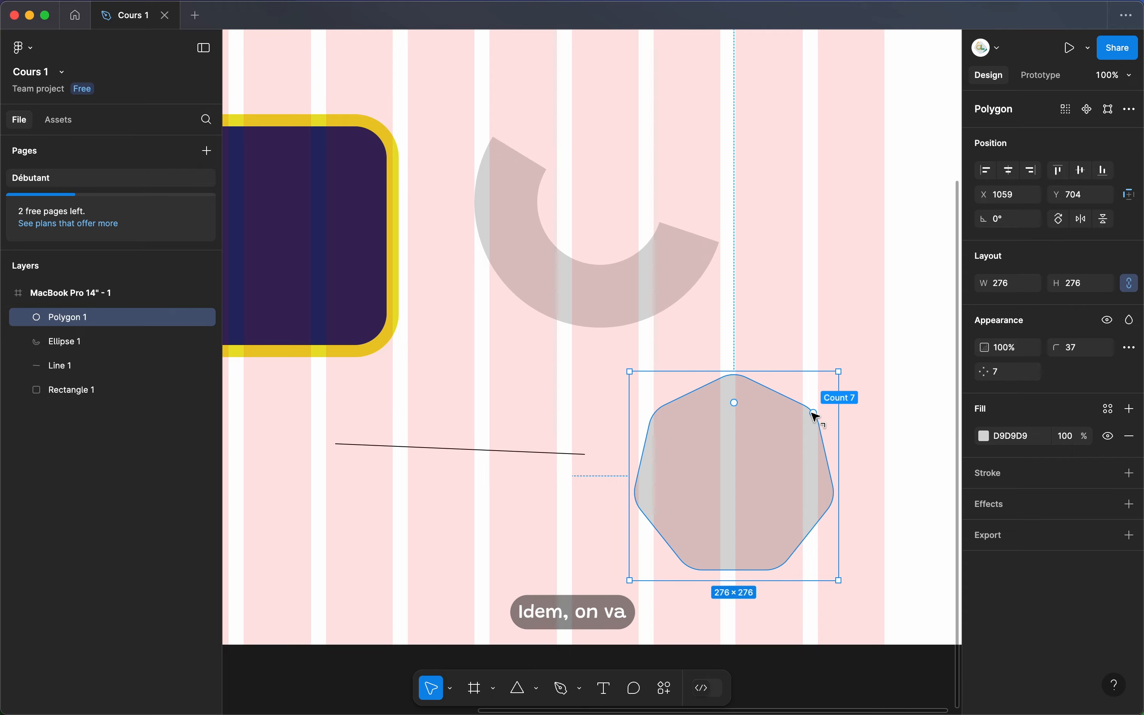
left_click_drag(814, 415, 739, 399)
Draw a star of about 244 × 244 over the line and give it 7 points, a 60% ratio and a corner radius of 15.
left_click(539, 690)
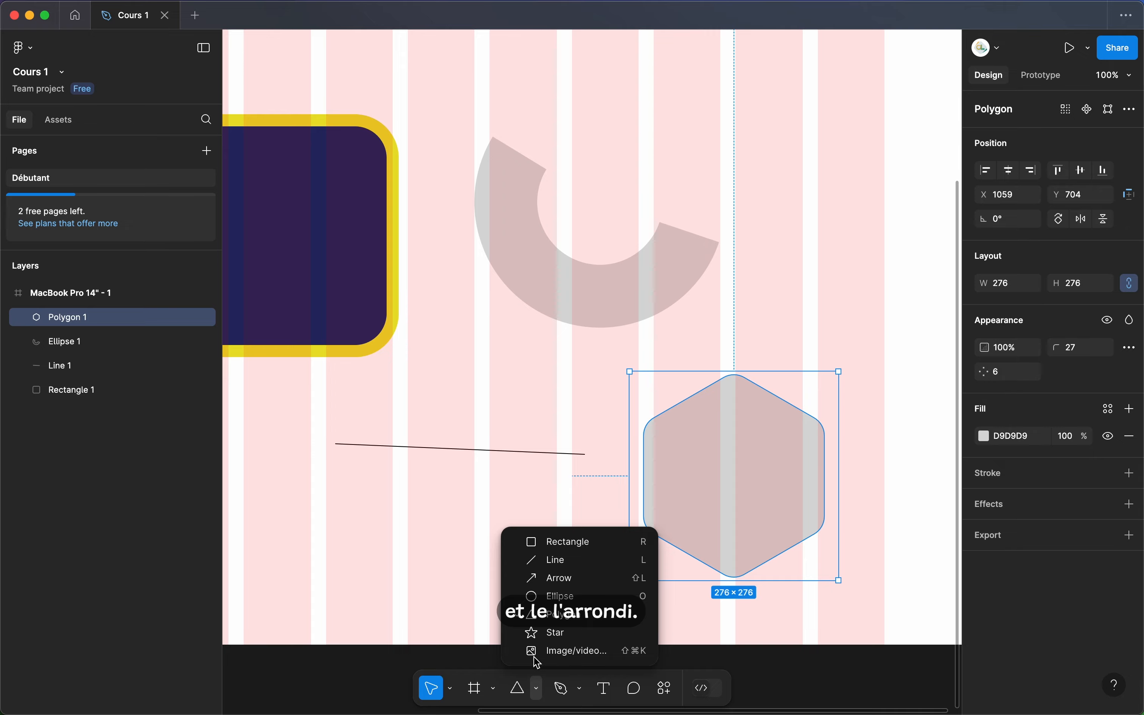
left_click(549, 633)
mouse_move(362, 417)
left_mouse_down()
mouse_move(505, 561)
mouse_move(536, 655)
mouse_move(524, 552)
mouse_move(549, 600)
left_mouse_up()
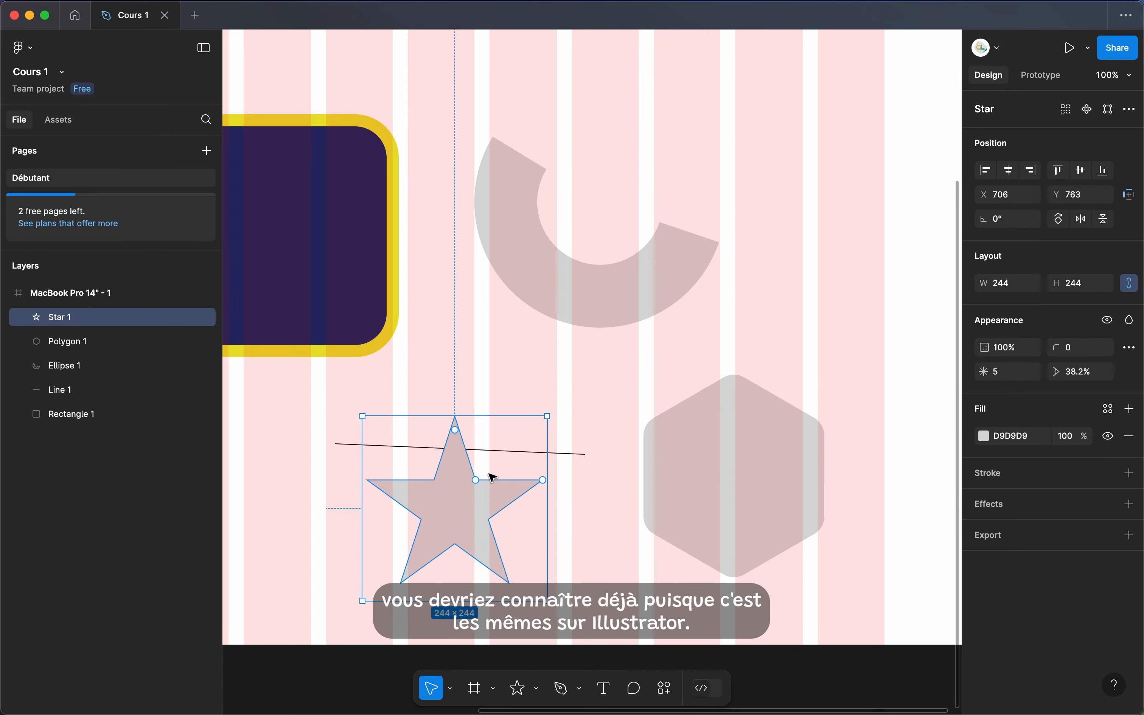
left_click_drag(476, 480, 464, 444)
mouse_move(536, 483)
left_mouse_down()
mouse_move(552, 480)
mouse_move(523, 524)
mouse_move(549, 463)
mouse_move(516, 417)
mouse_move(541, 475)
mouse_move(536, 440)
mouse_move(536, 456)
left_mouse_up()
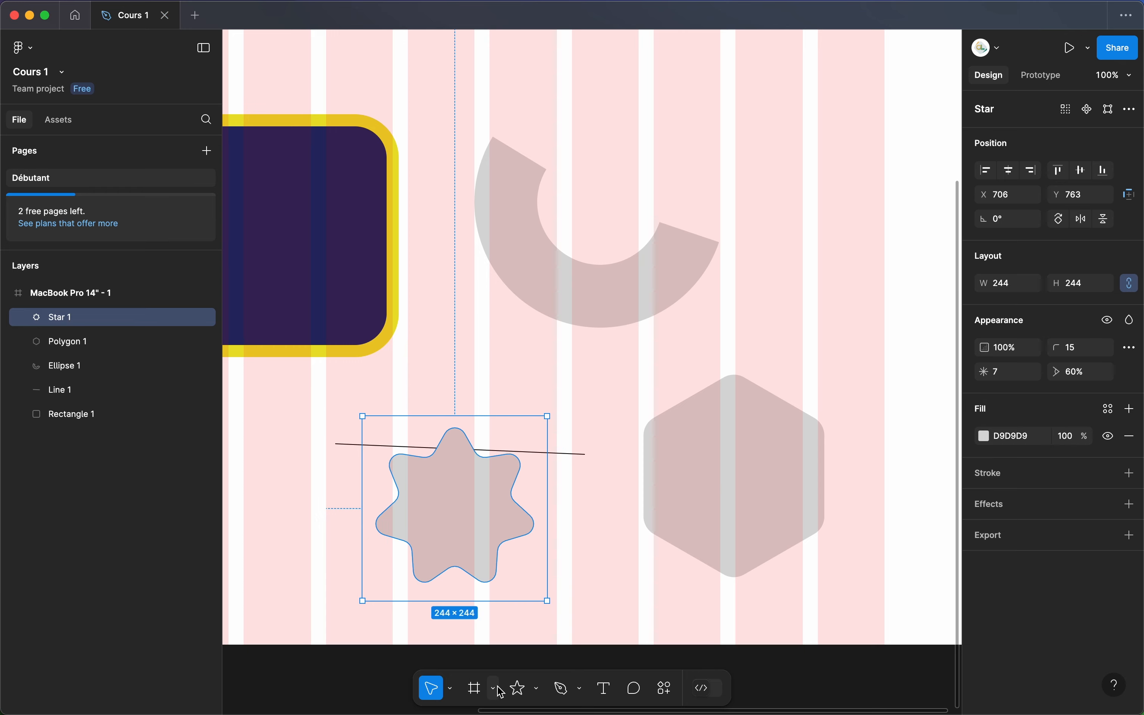
Place attractive-woman-park.jpg from the Téléchargements folder to the right of the open ring at about 279 × 326.
left_click(538, 689)
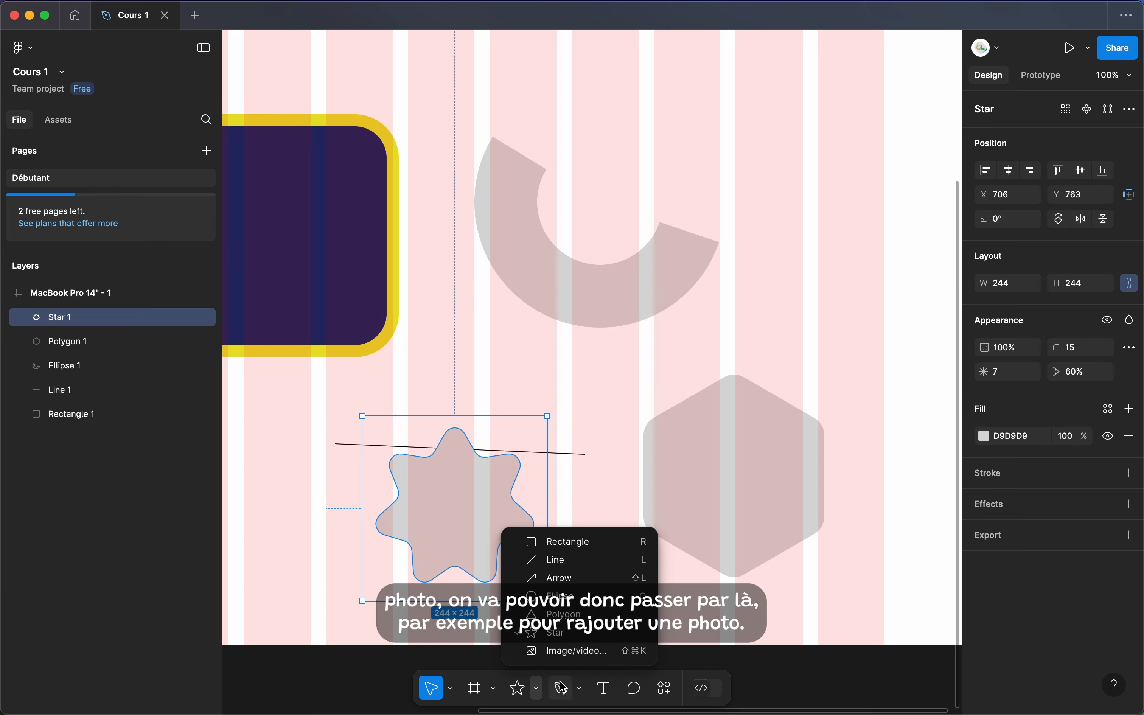
left_click(564, 659)
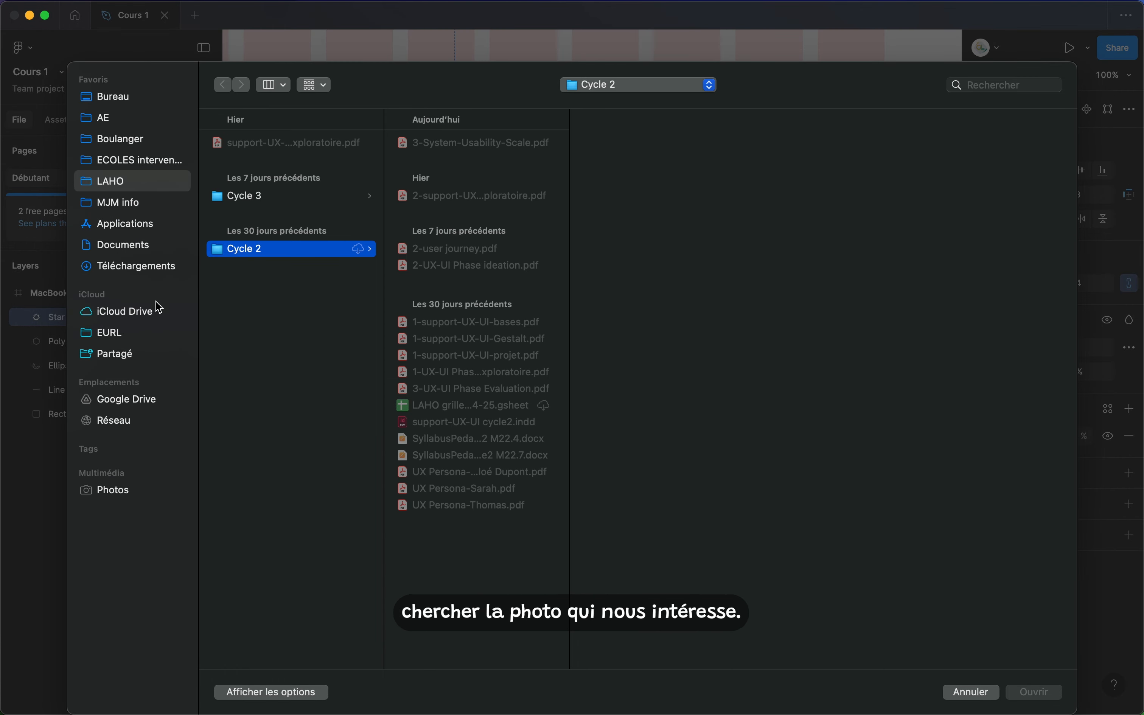
left_click(149, 278)
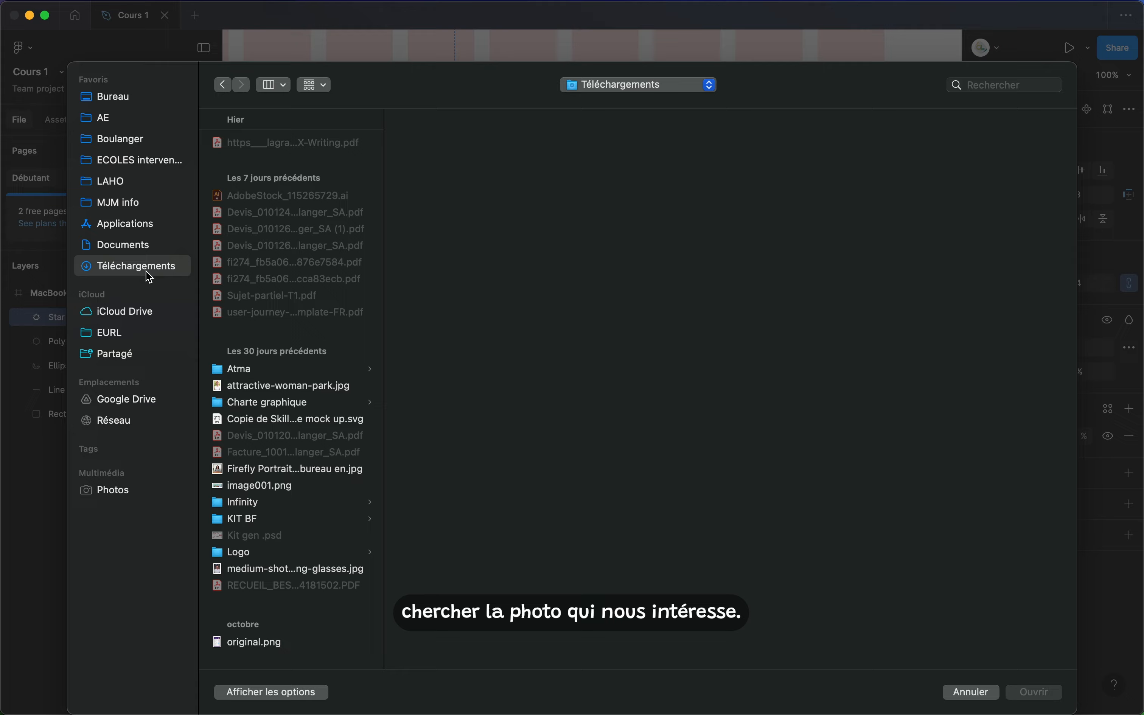
left_click(277, 386)
left_click(1027, 692)
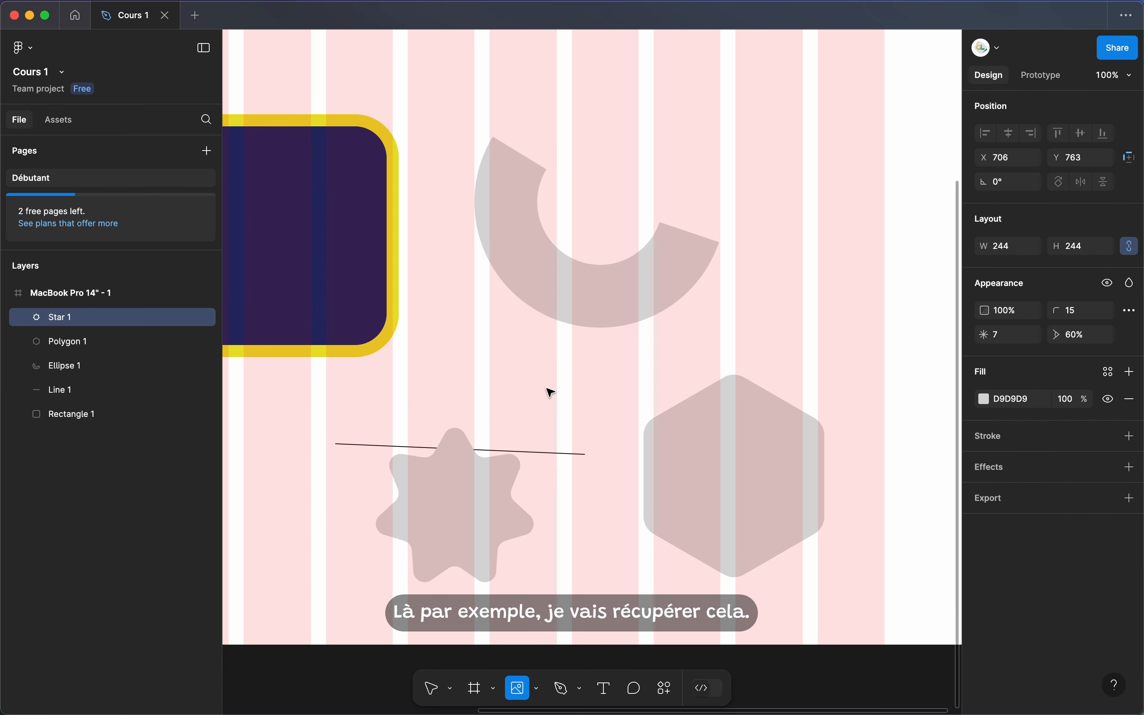
mouse_move(722, 123)
left_mouse_down()
mouse_move(917, 418)
mouse_move(898, 473)
mouse_move(882, 168)
mouse_move(876, 472)
mouse_move(938, 517)
mouse_move(936, 361)
left_mouse_up()
scroll(774, 250, "right", 5)
scroll(709, 284, "up", 3)
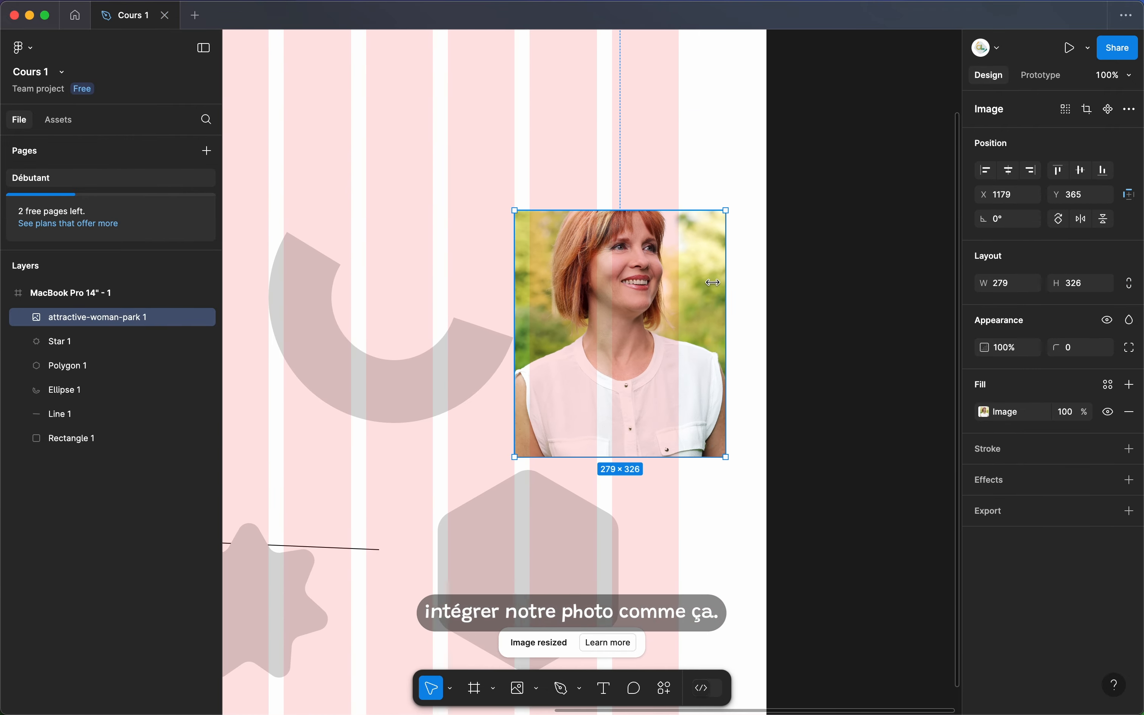
Resize the photo's frame to about 362 × 534 with its image fill options open, adjusting how the photo is cropped.
scroll(638, 310, "right", 2)
left_click_drag(660, 458, 666, 553)
double_click(540, 494)
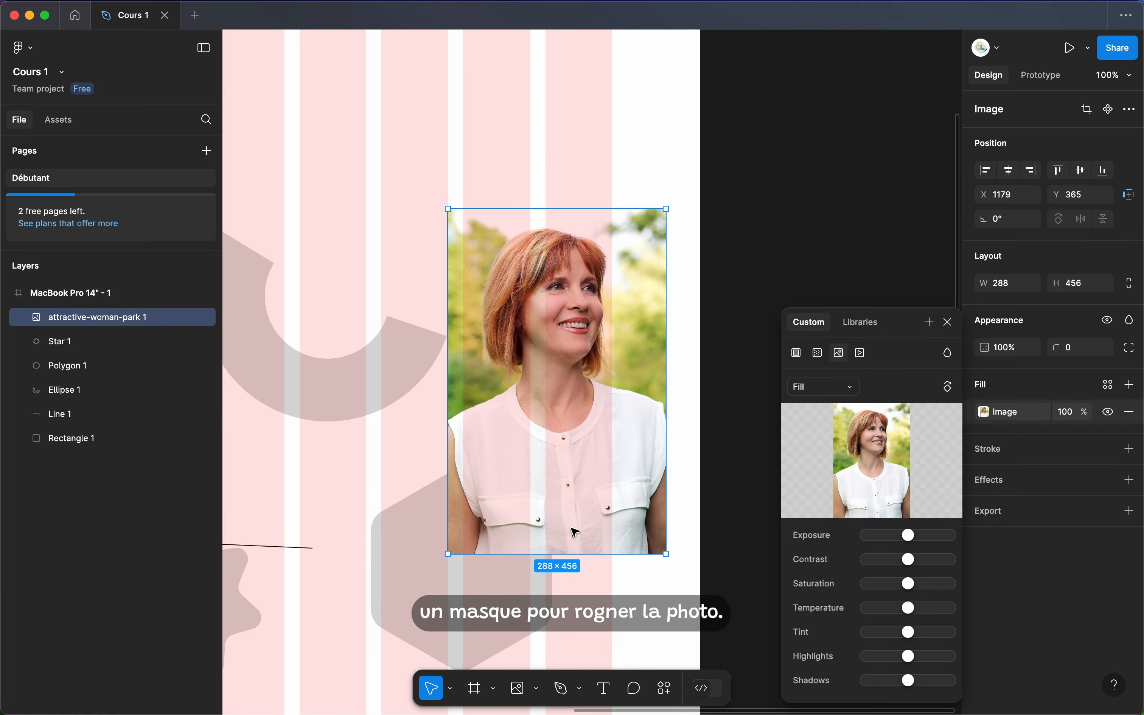
left_click_drag(450, 372, 398, 371)
left_click_drag(669, 353, 675, 353)
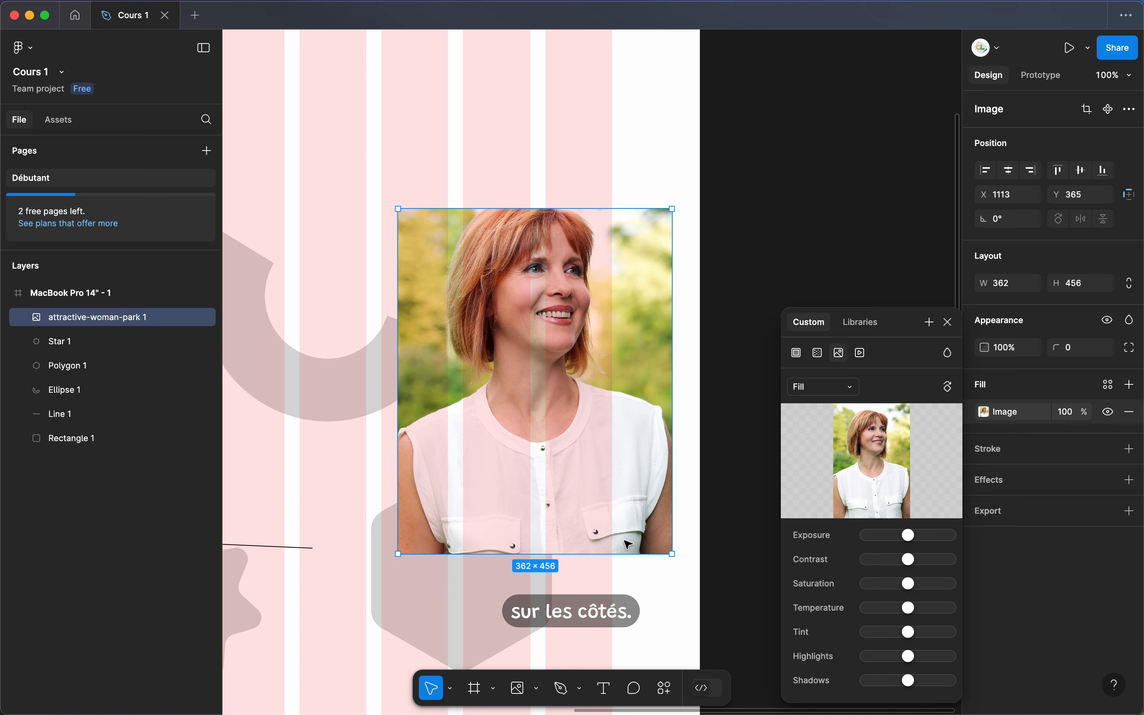
left_click_drag(550, 554, 551, 613)
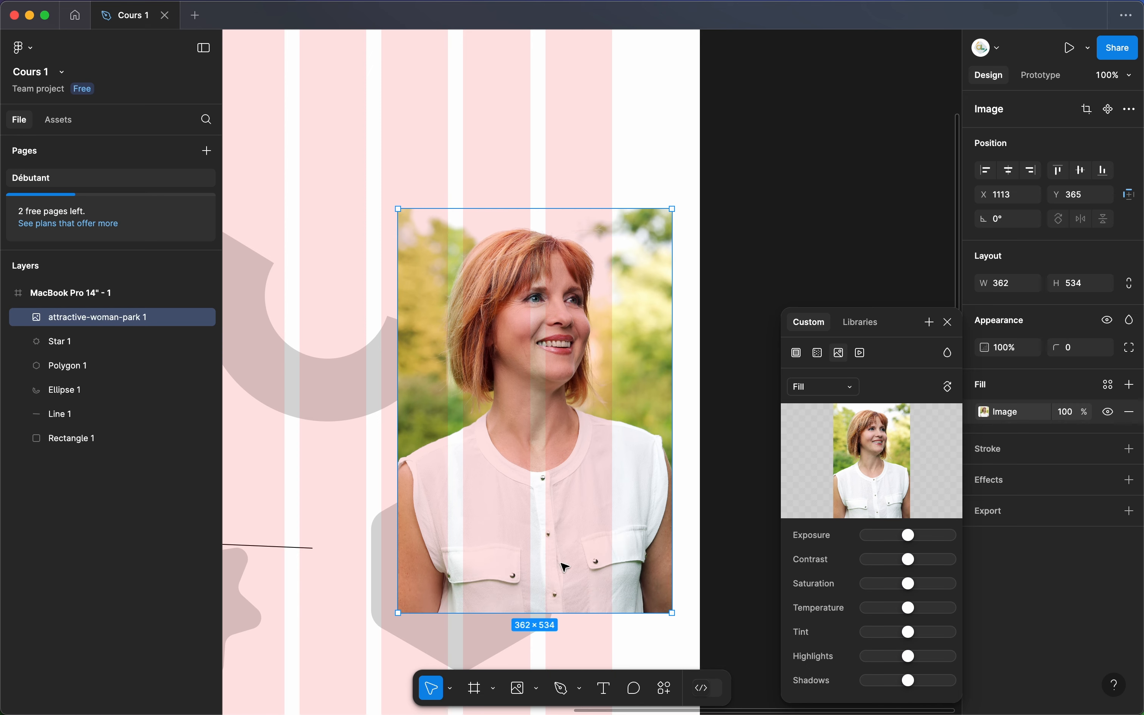
left_click_drag(672, 209, 665, 280)
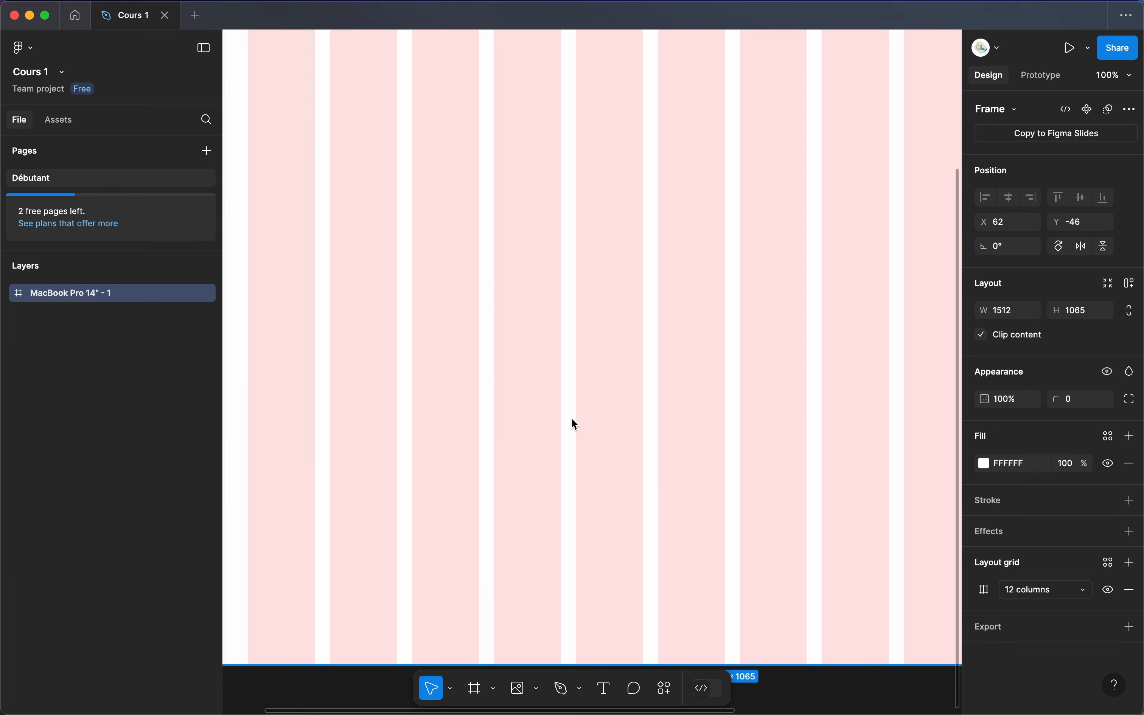
Draw a circle of about 387 × 387 with the Ellipse tool in the left part of the empty frame.
key("shift+1")
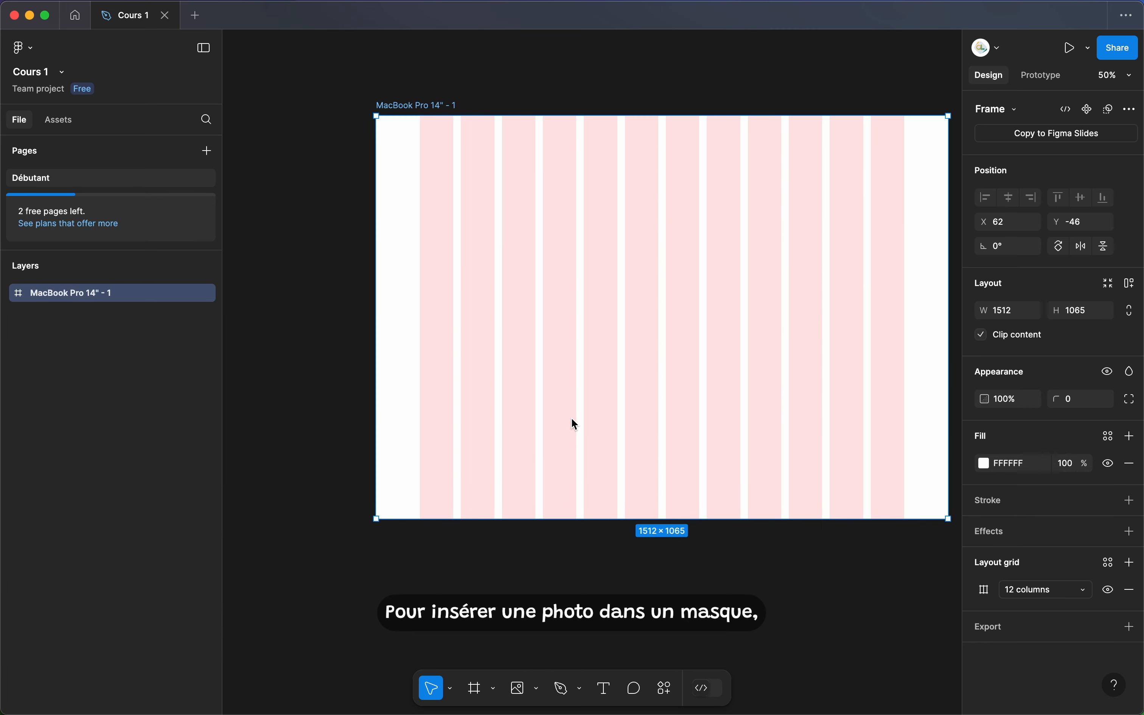
scroll(572, 417, "down", 5)
key("shift+0")
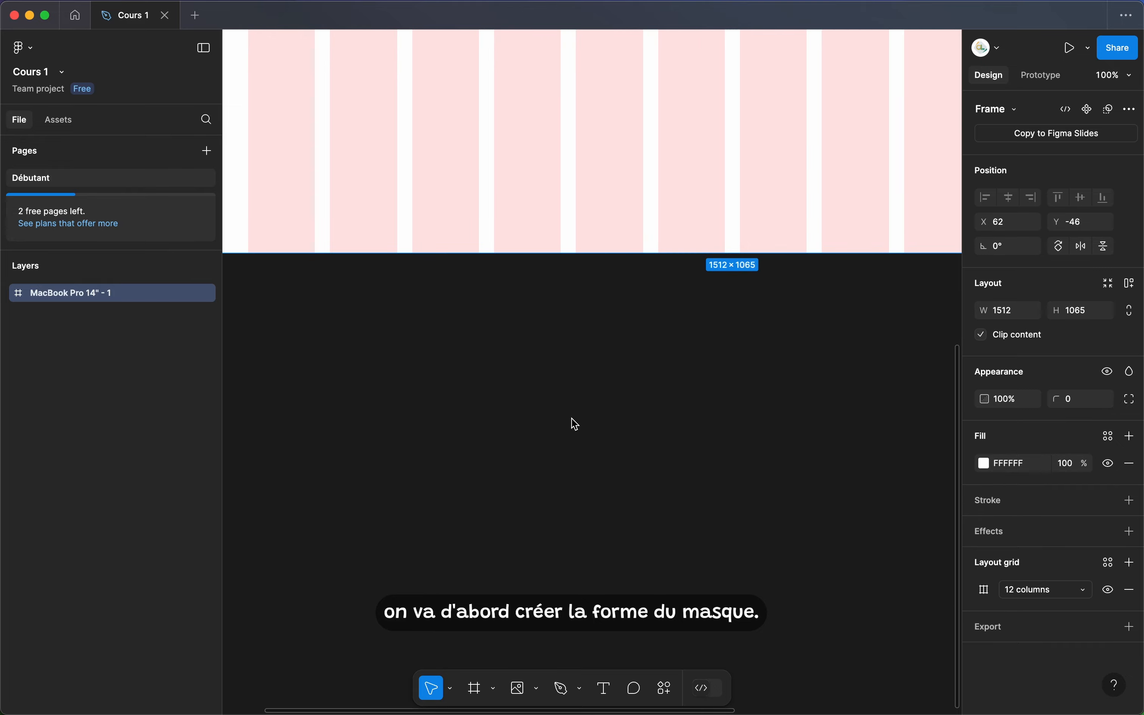
left_click_drag(534, 281, 653, 634)
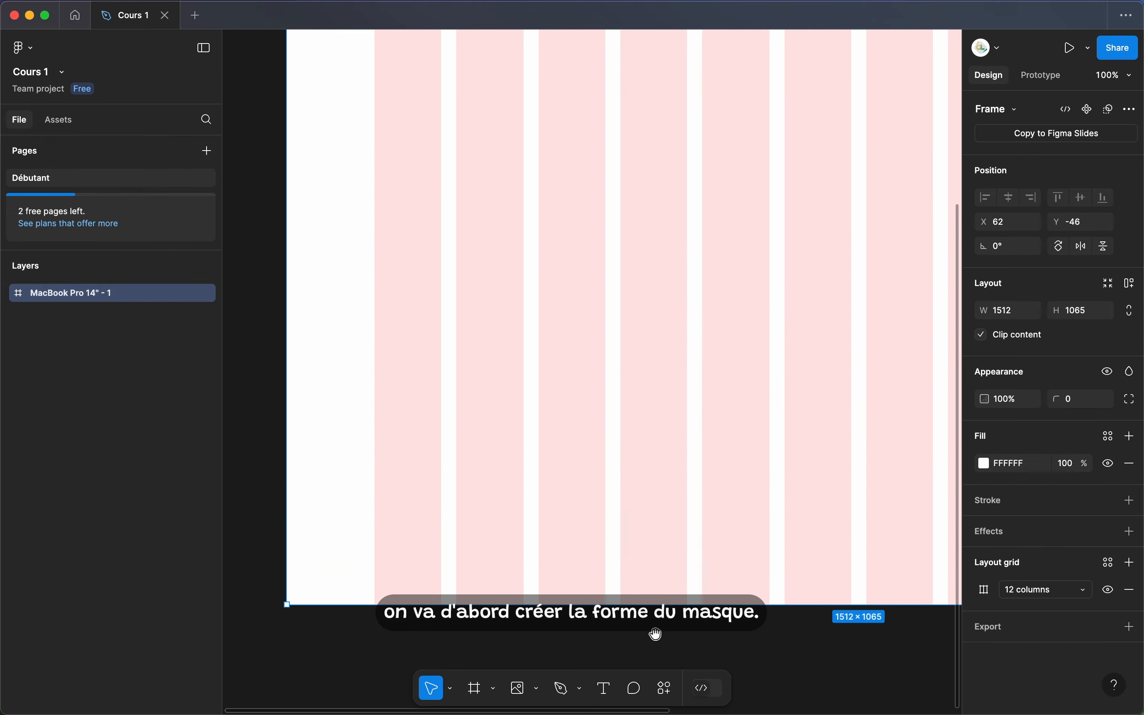
left_click(539, 689)
left_click(565, 593)
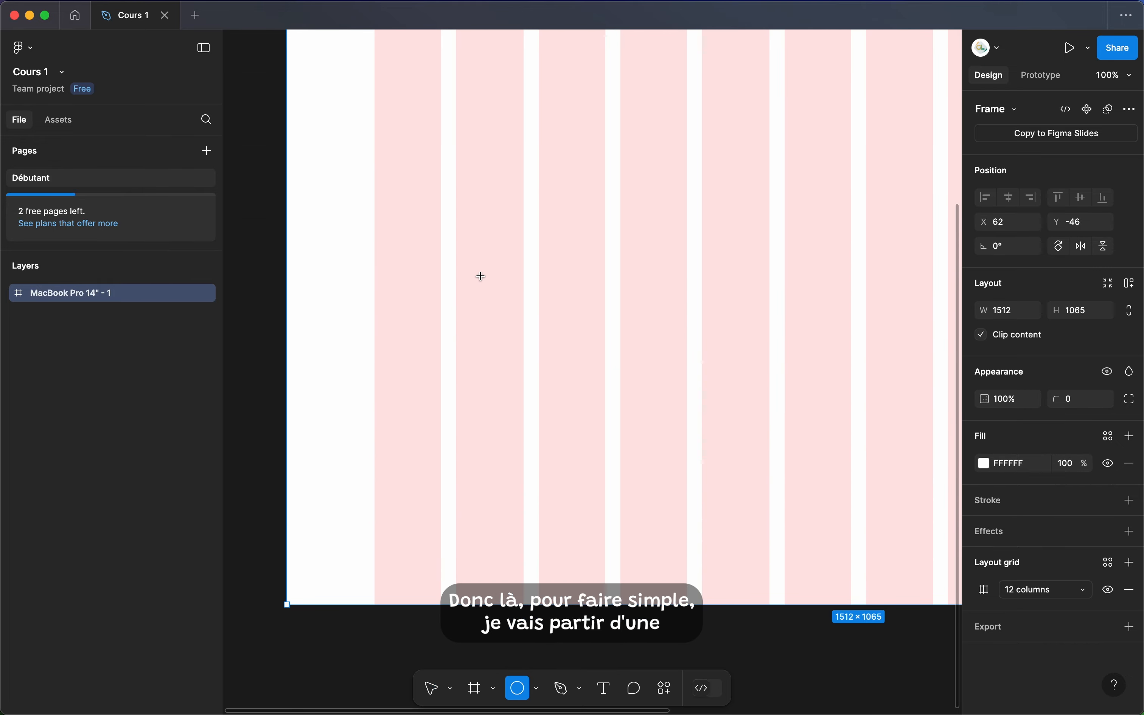
mouse_move(455, 119)
left_mouse_down()
mouse_move(592, 321)
mouse_move(671, 412)
left_mouse_up()
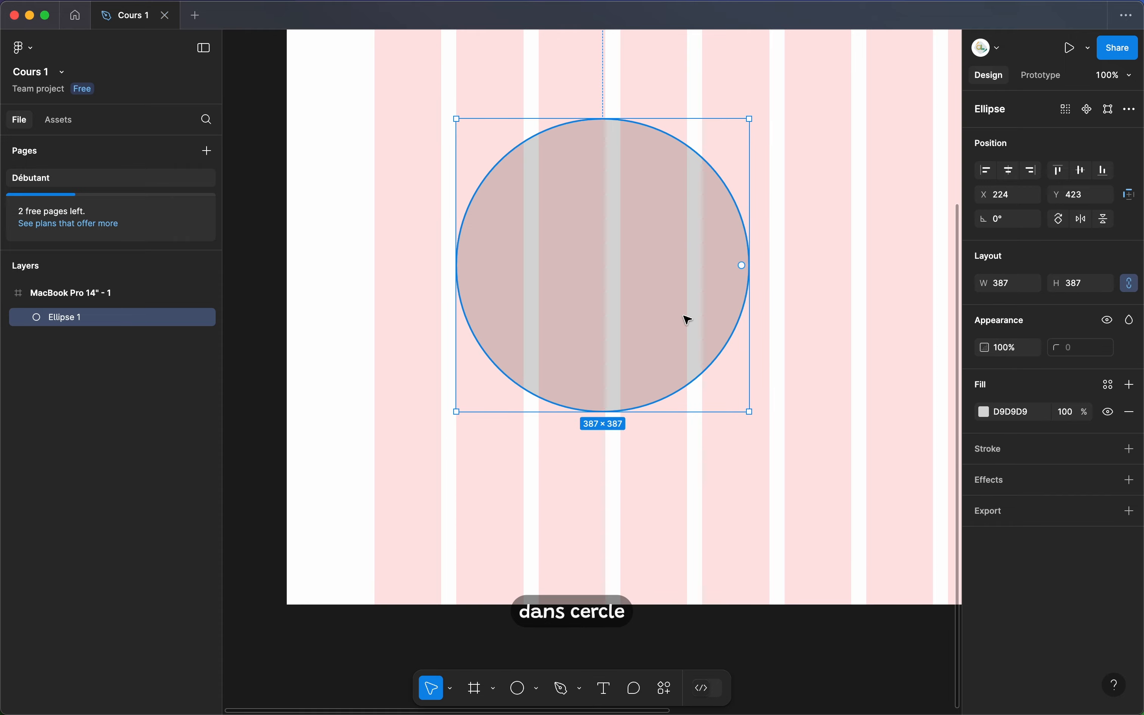
Insert attractive-woman-park.jpg from the Téléchargements folder into the circle as its image fill.
scroll(688, 321, "up", 2)
scroll(688, 320, "right", 2)
left_click(802, 317)
left_click(673, 320)
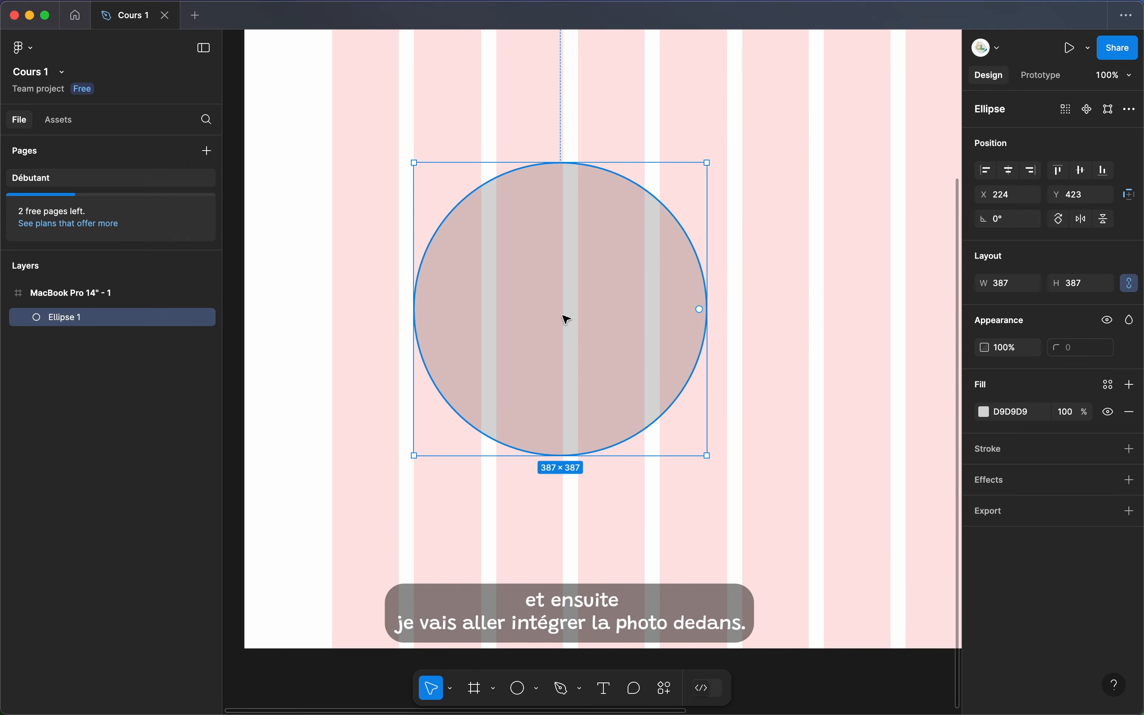
left_click(495, 692)
left_click(538, 688)
left_click(565, 666)
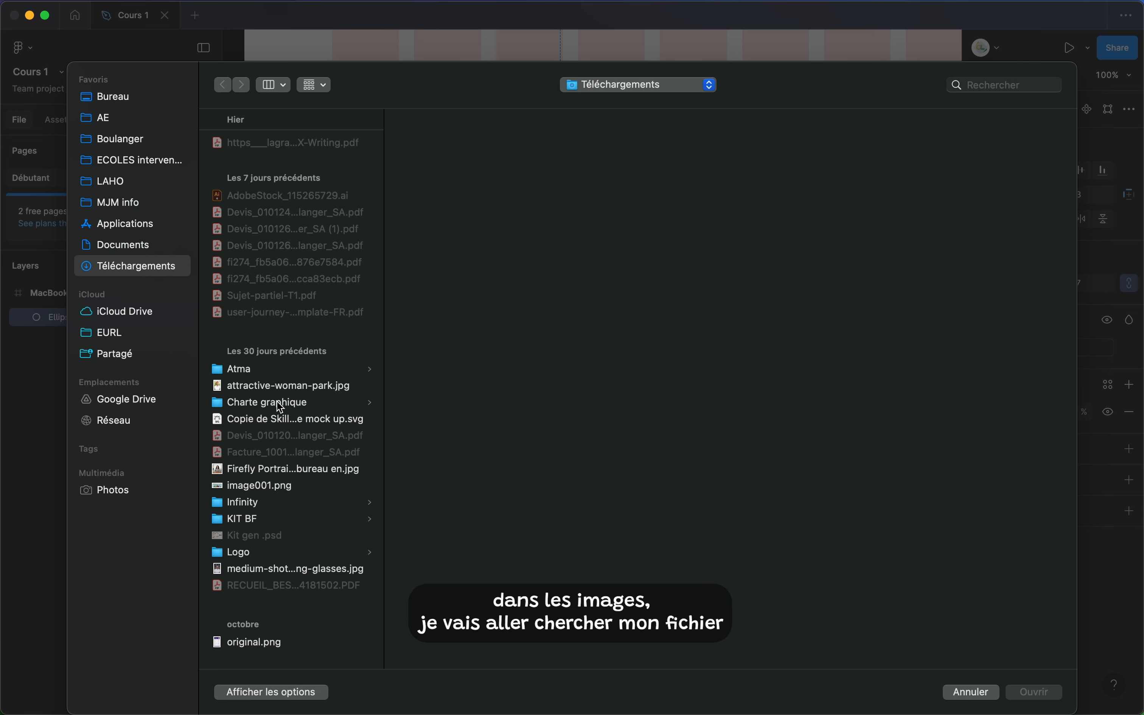
double_click(286, 387)
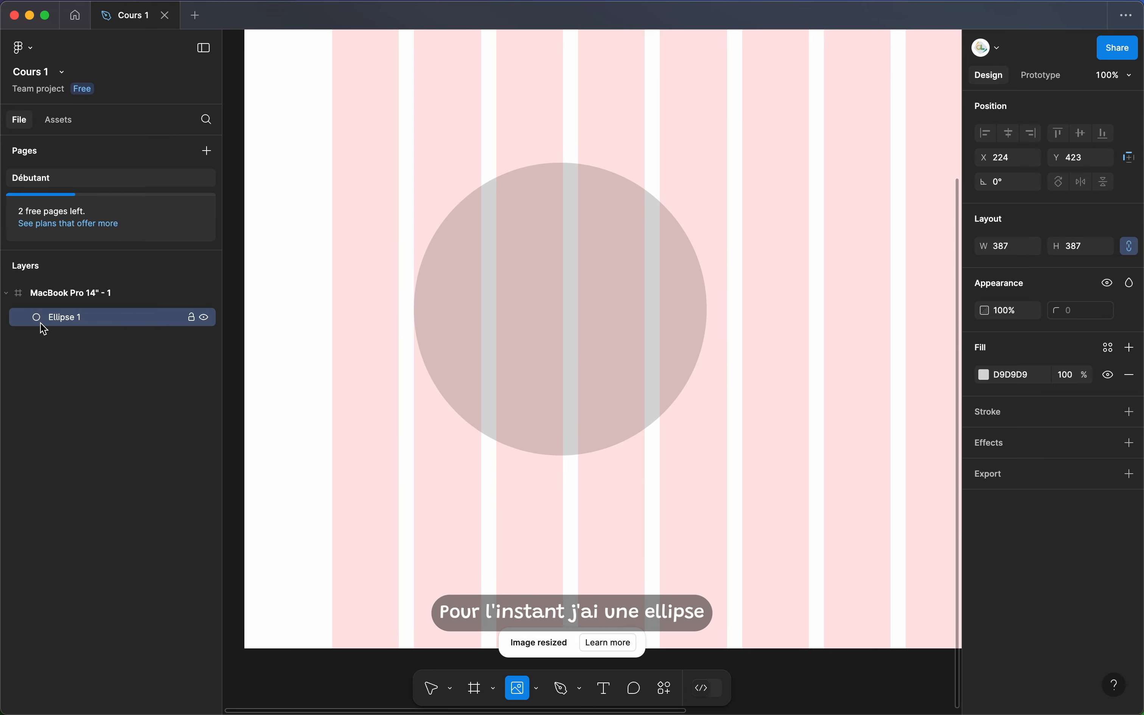
left_click(588, 307)
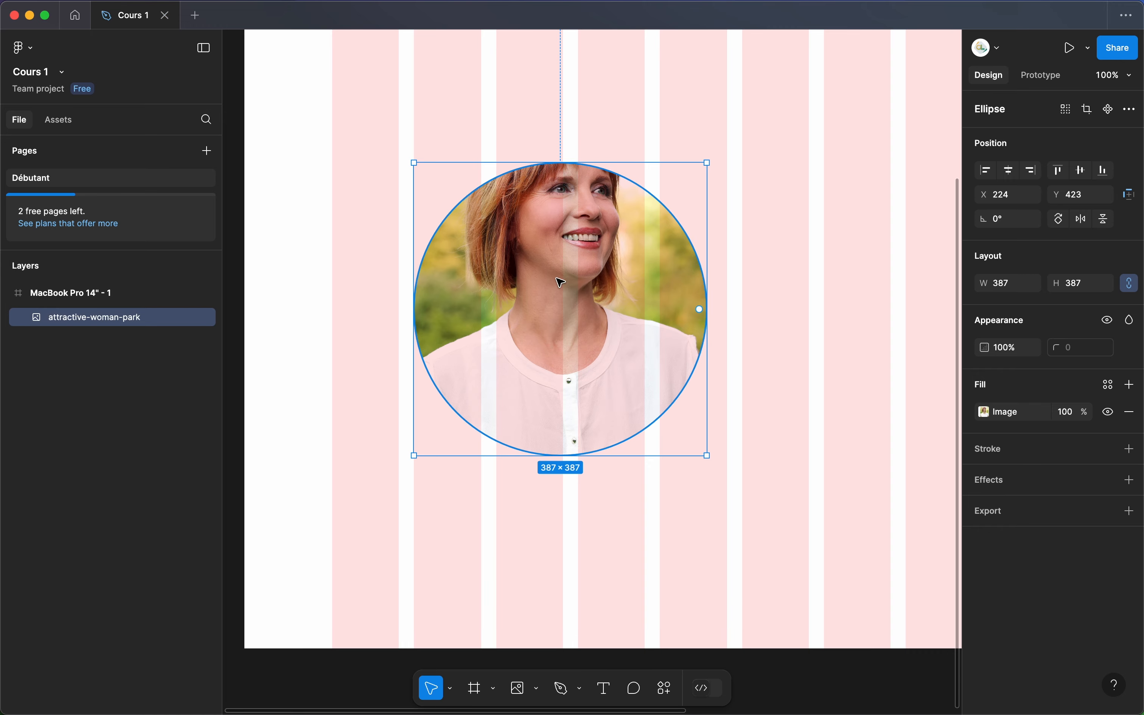
Edit the circle's path by raising its top anchor point so the mask measures about 387 × 411.
double_click(558, 308)
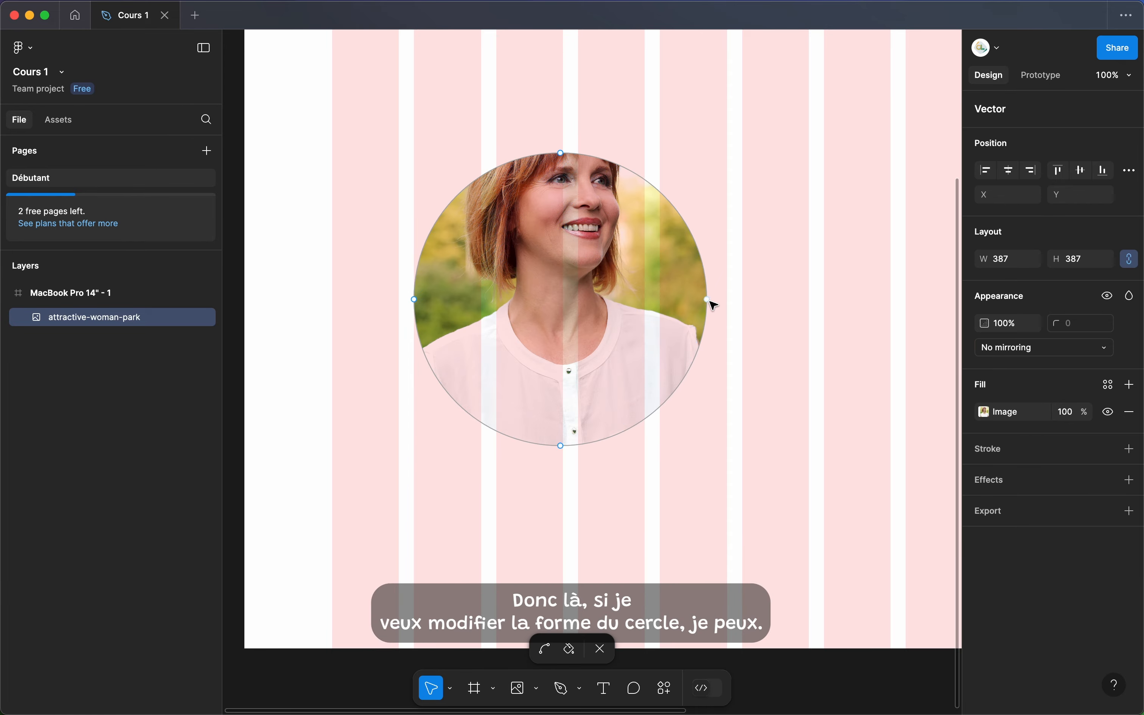
left_click(565, 159)
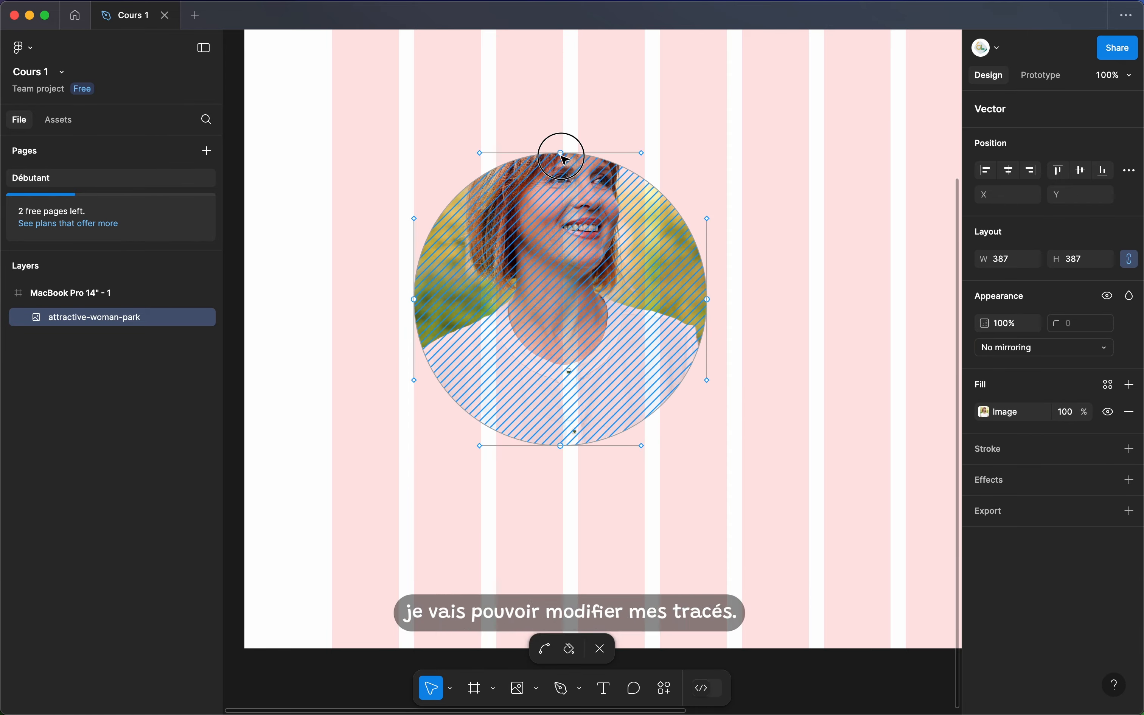
mouse_move(563, 155)
left_mouse_down()
mouse_move(562, 191)
mouse_move(561, 116)
mouse_move(558, 144)
mouse_move(558, 133)
left_mouse_up()
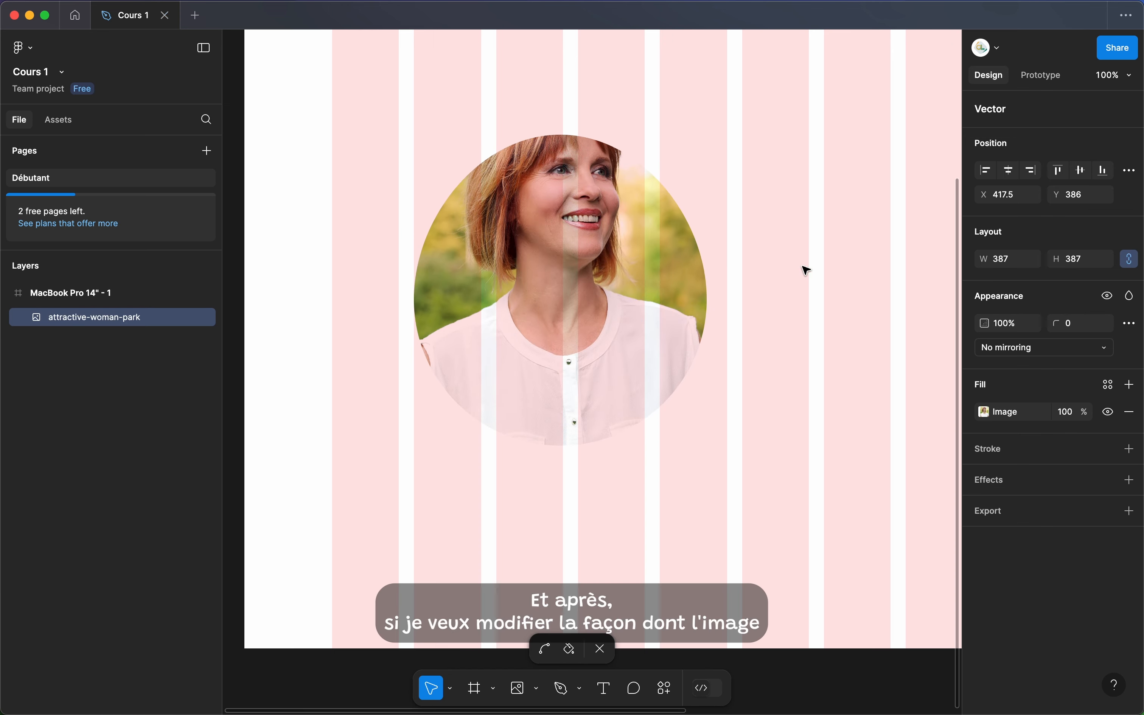
left_click(615, 317)
left_click(339, 173)
key("Escape")
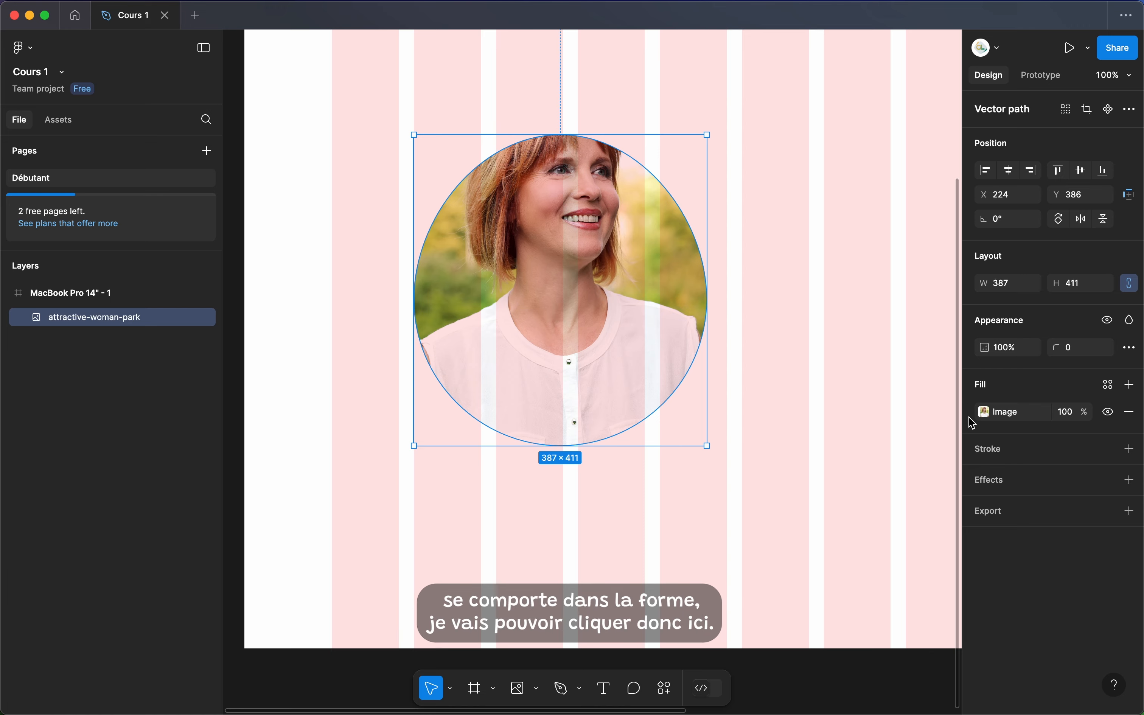
Set the image fill to Crop and move the photo down and to the left inside the mask.
left_click(984, 416)
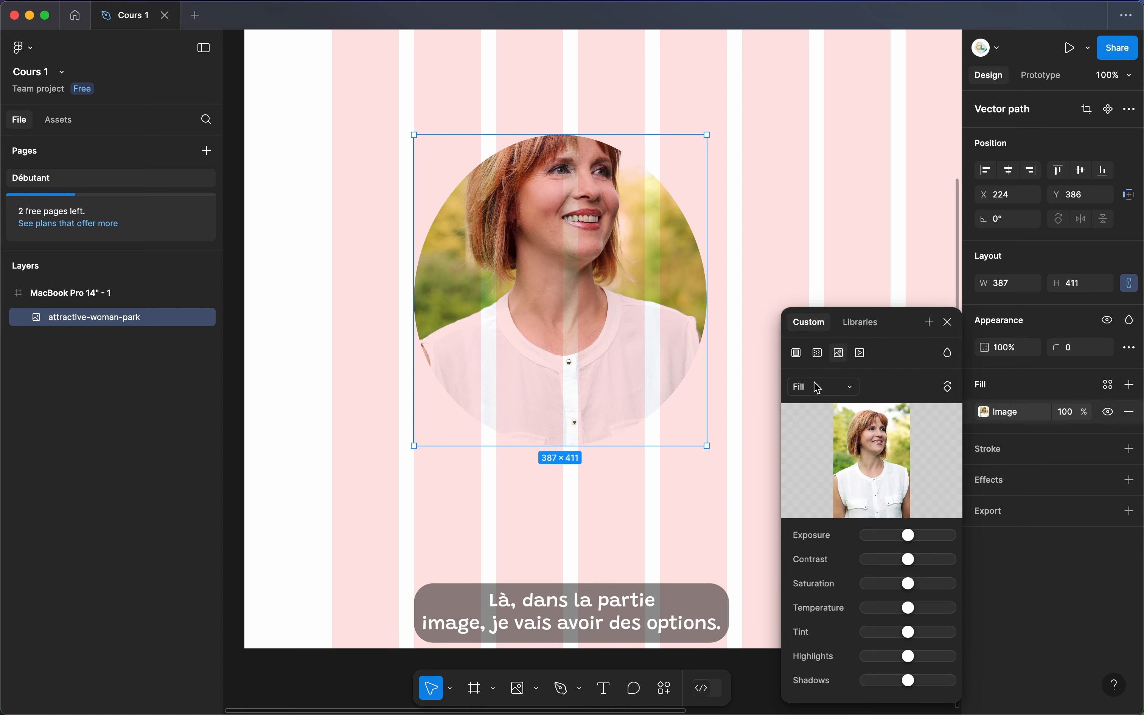
left_click(806, 390)
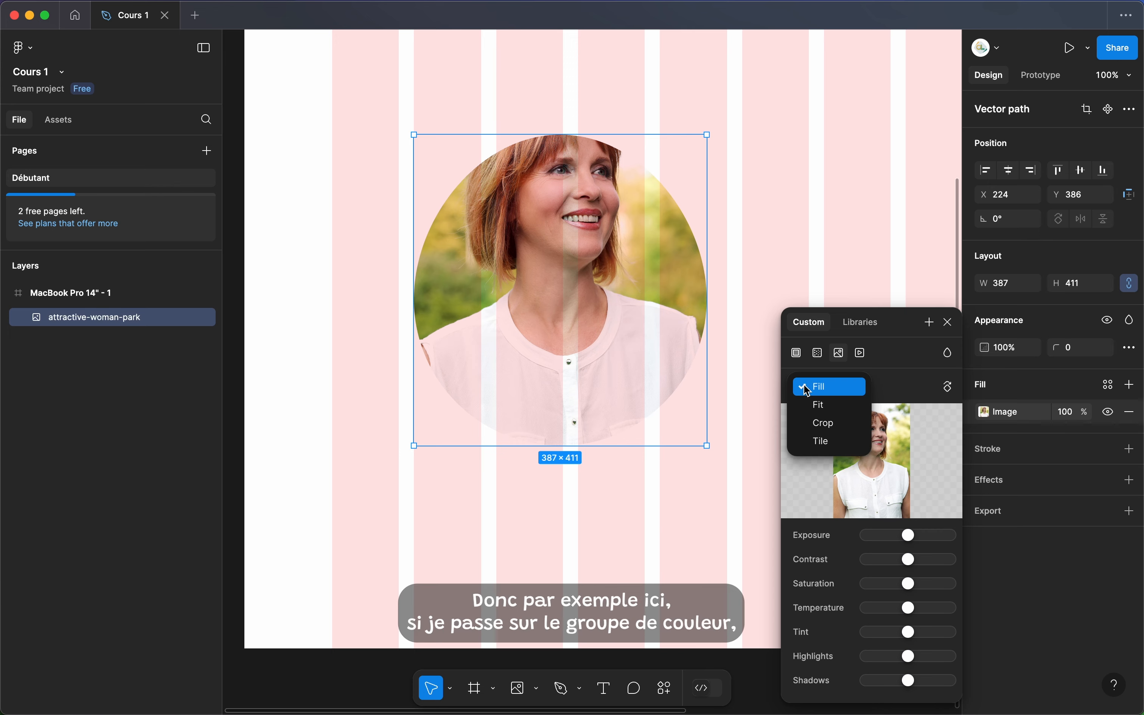
left_click(824, 424)
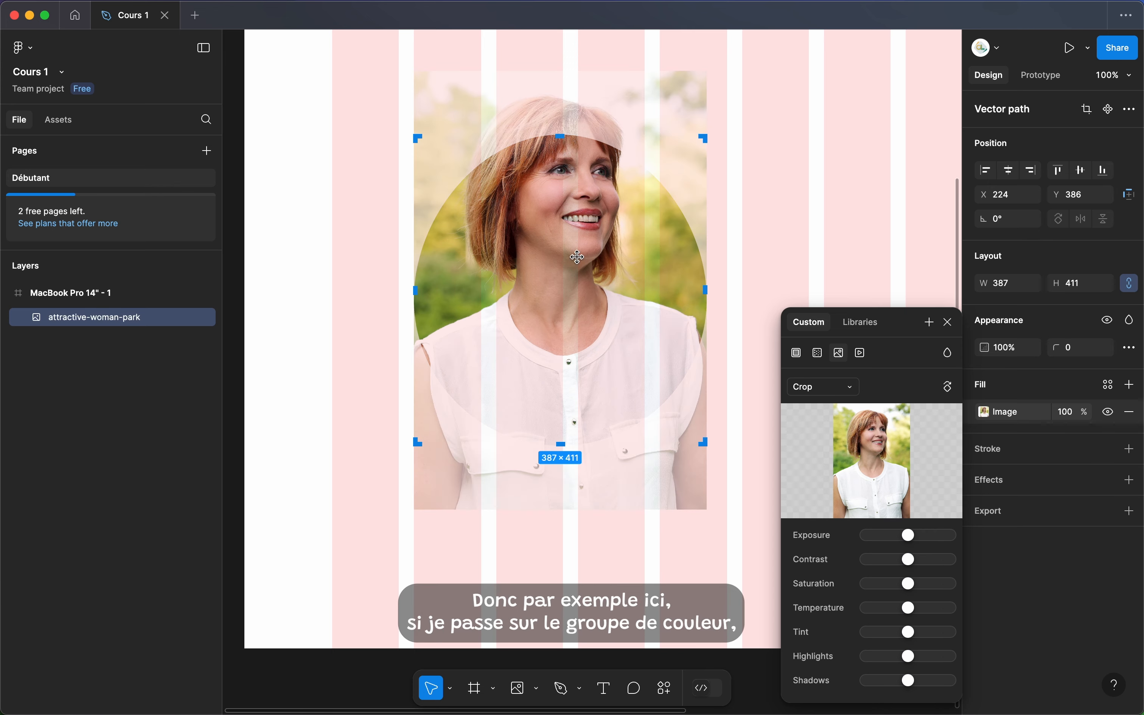
left_click_drag(576, 257, 543, 296)
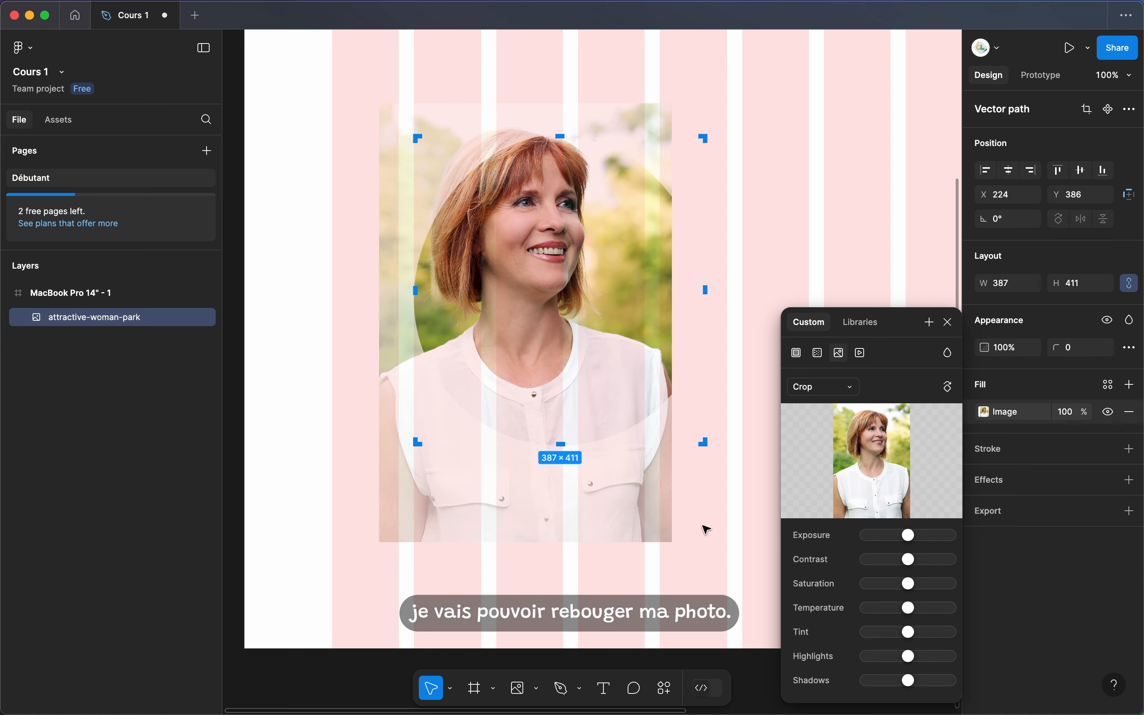
Reduce the mask to about 305 × 386 and reposition the photo inside it.
left_click_drag(706, 289, 653, 290)
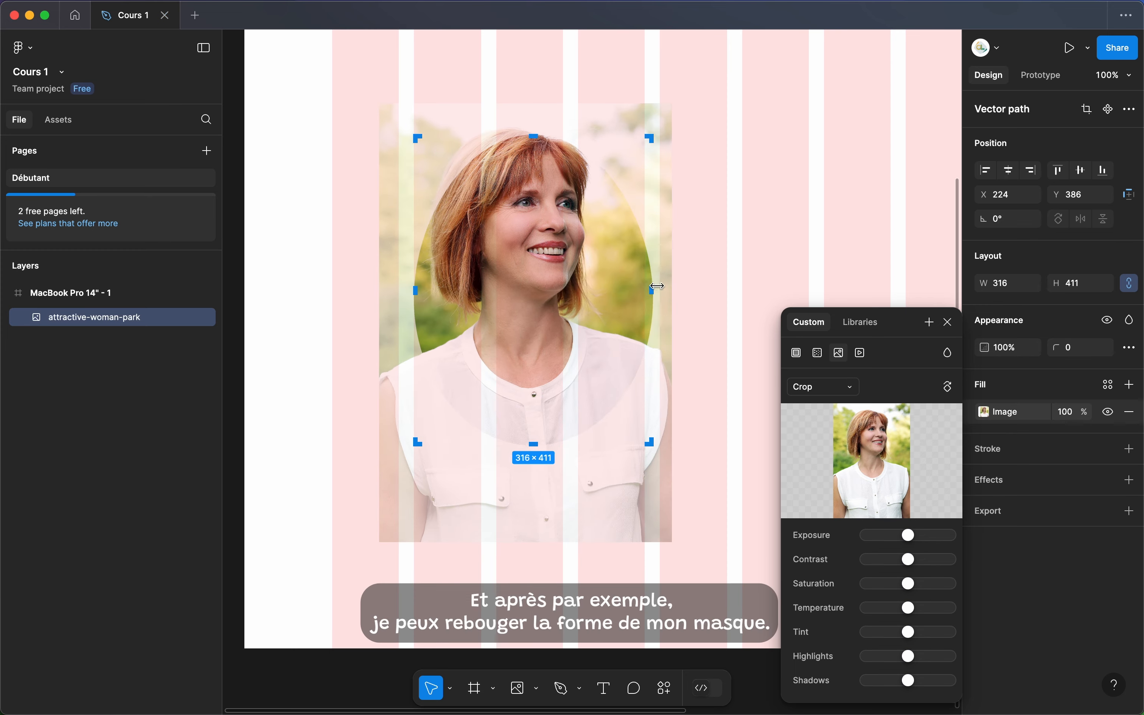
left_click_drag(656, 143, 641, 177)
mouse_move(574, 315)
left_mouse_down()
mouse_move(567, 334)
mouse_move(593, 298)
mouse_move(578, 321)
left_mouse_up()
left_click_drag(588, 511, 598, 498)
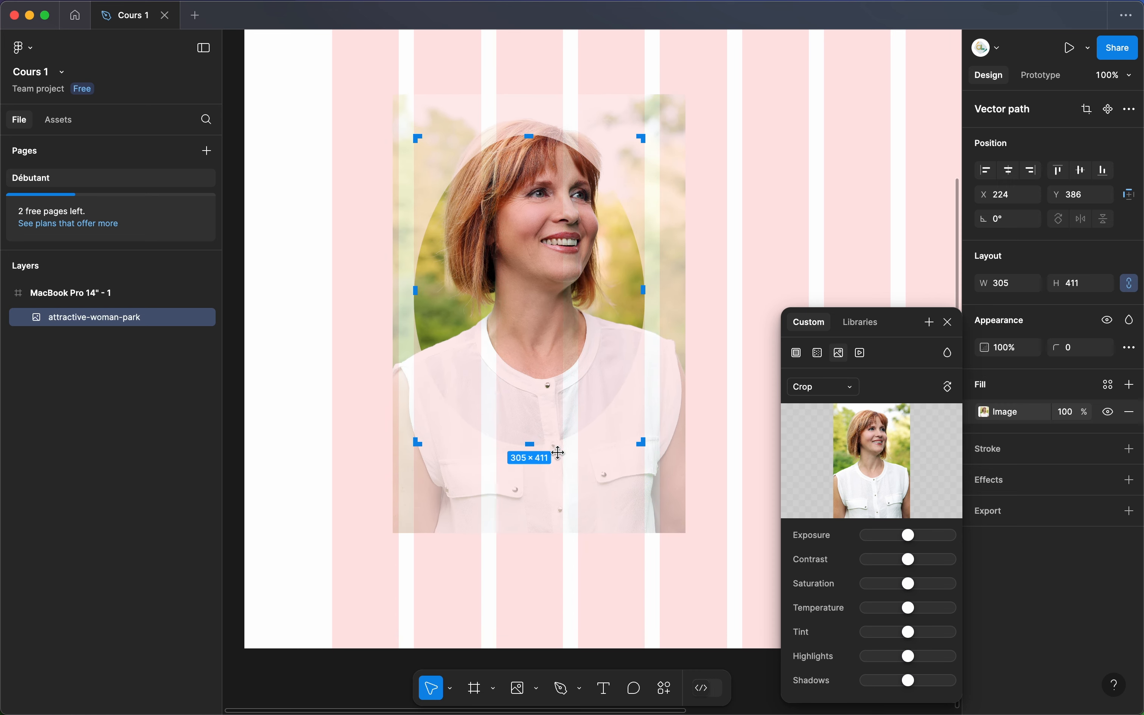
left_click(554, 444)
left_click_drag(544, 445, 544, 426)
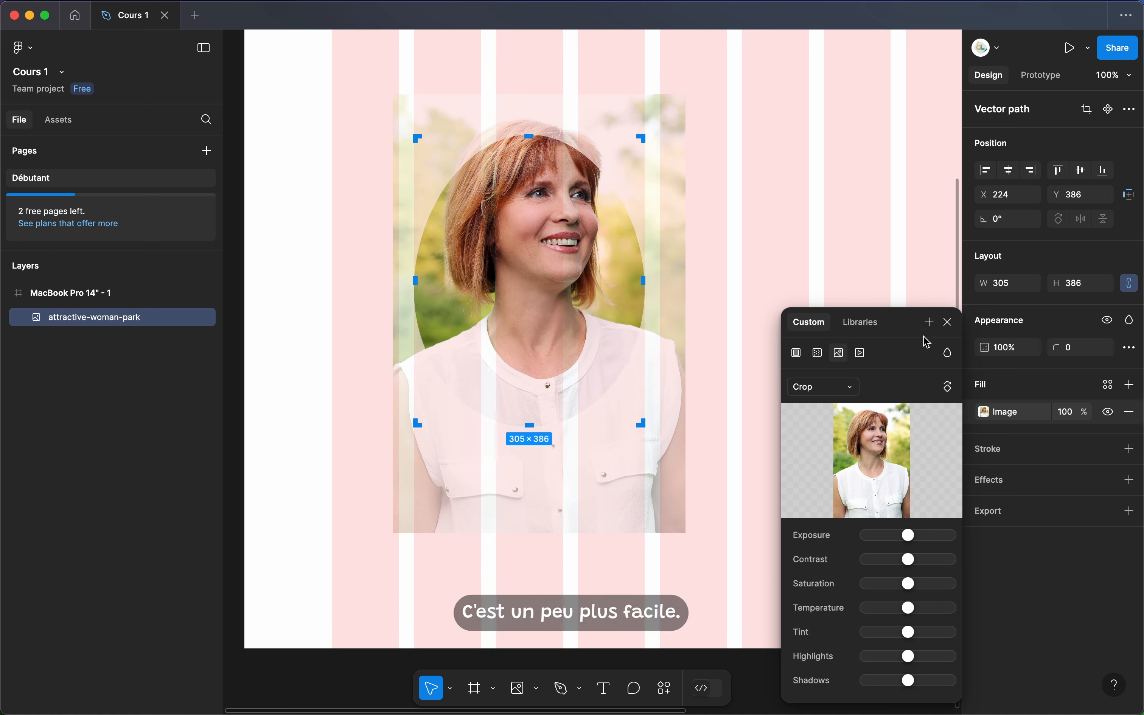
Set the image fill to Fit.
left_click(809, 388)
left_click(828, 368)
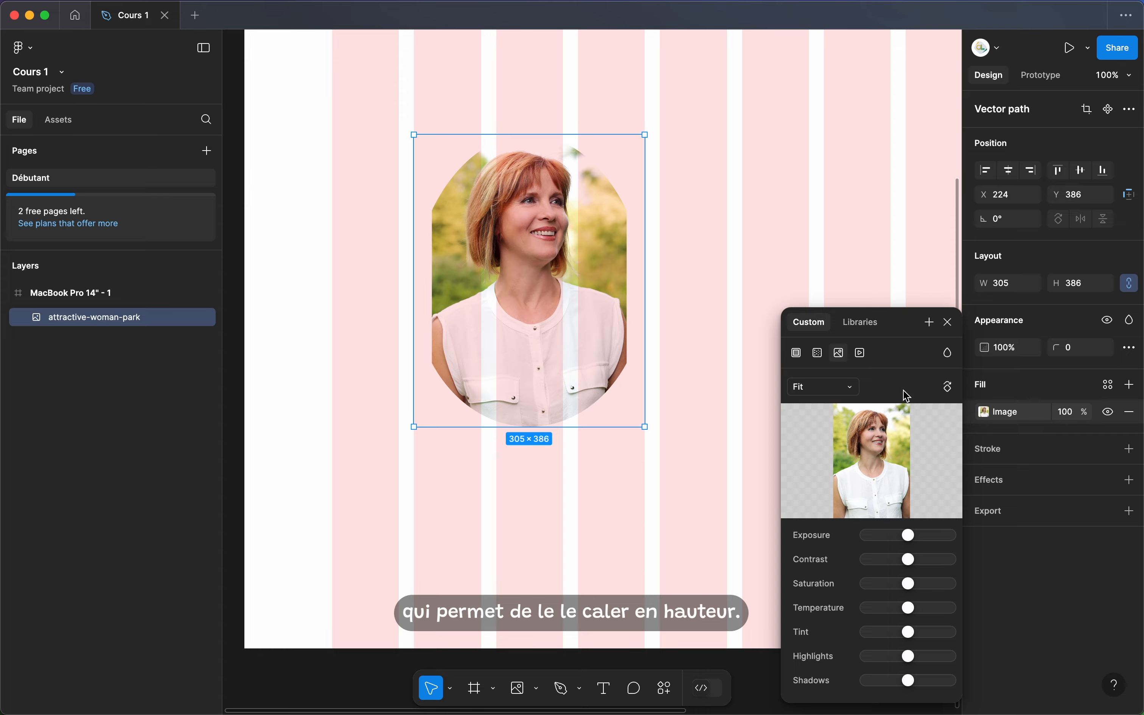
Set the image fill to Tile and enlarge the mask from its upper-left corner to about 369 × 431.
left_click(828, 387)
left_click(823, 423)
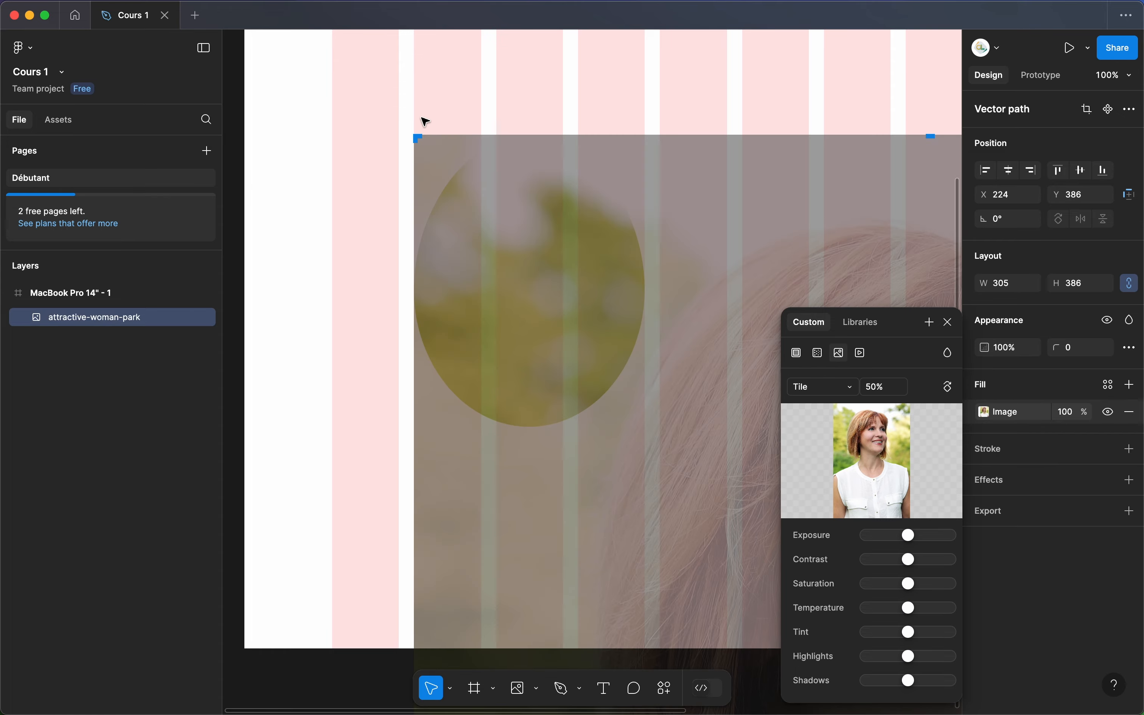
left_click_drag(418, 137, 367, 101)
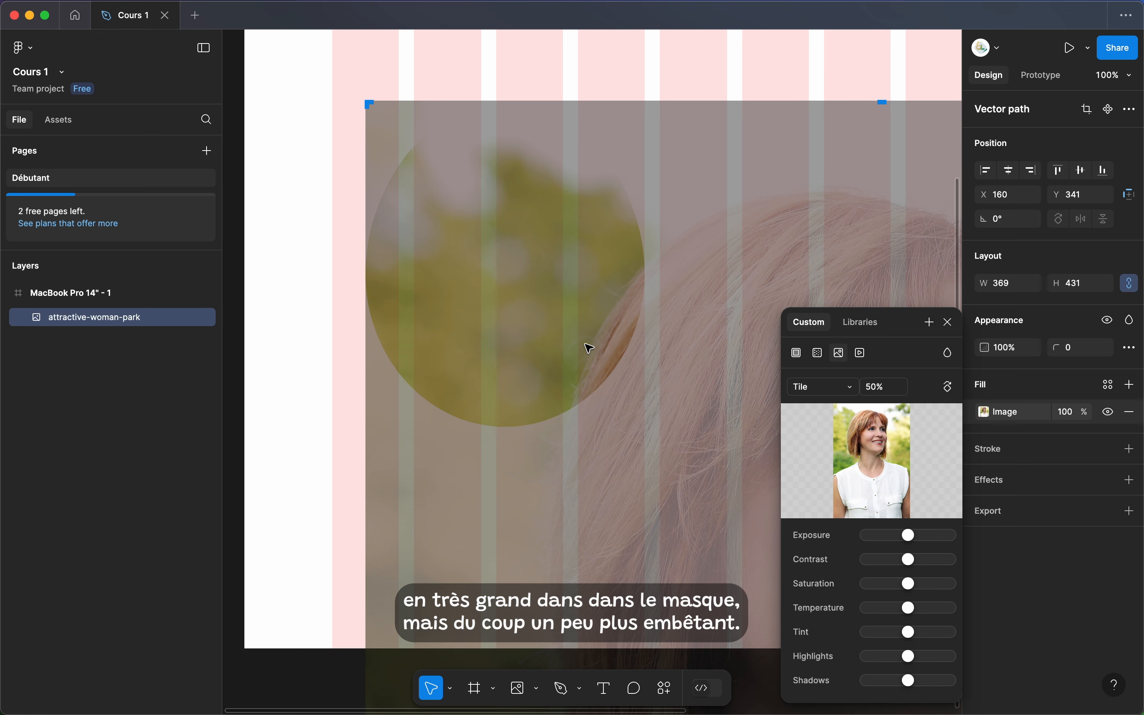
Scale the tiled photo proportionally to about 410 × 615 (15.01%) so the portrait fits the mask.
key("super+minus")
key("super+minus")
key("super+minus")
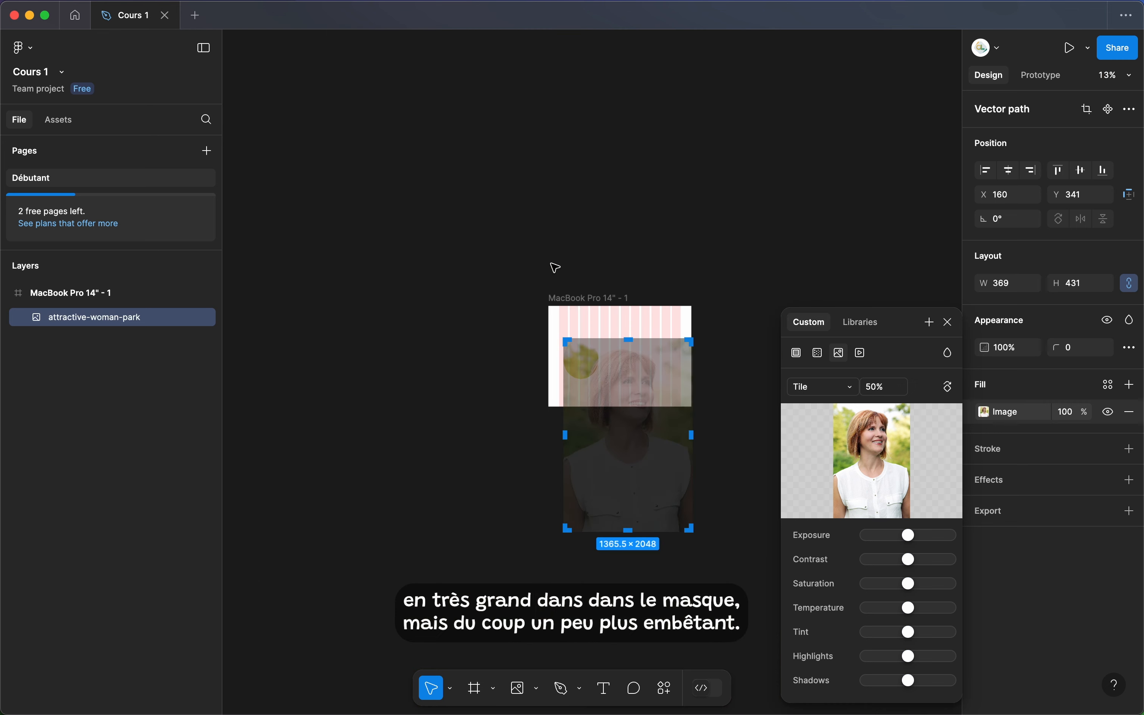
left_click_drag(687, 528, 602, 360)
key("super+plus")
key("super+plus")
key("super+plus")
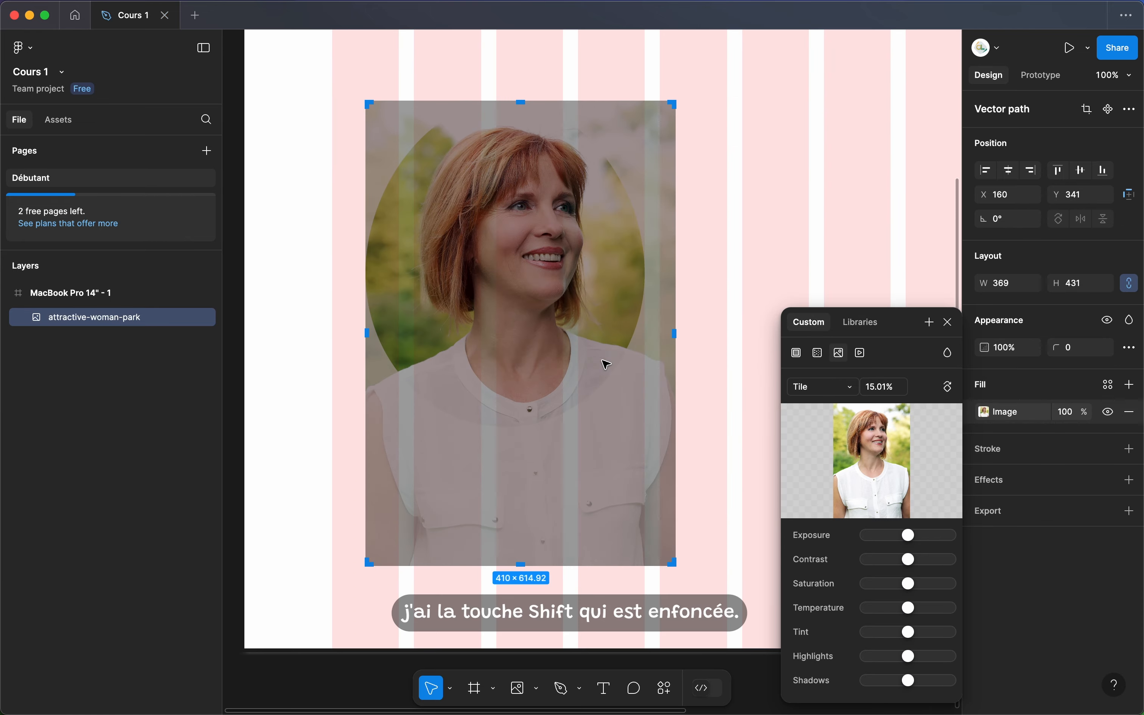
left_click(936, 229)
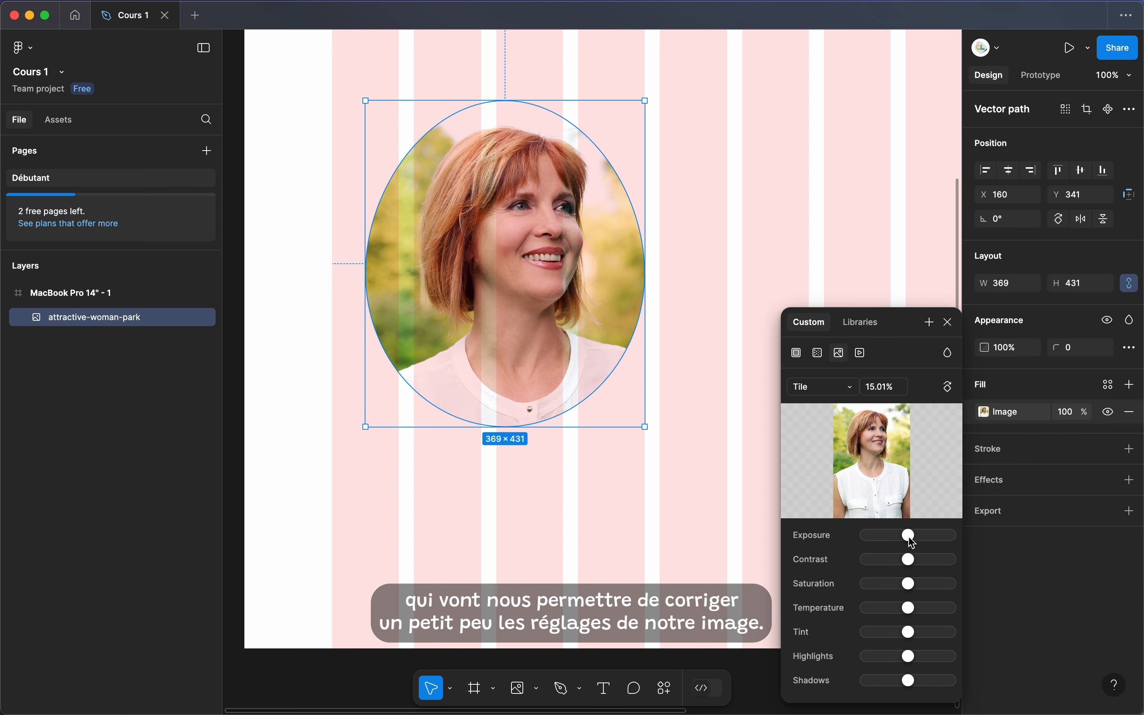
Try the exposure and contrast adjustments on the photo and return them to neutral.
left_click_drag(910, 535, 910, 607)
left_click_drag(896, 559, 908, 559)
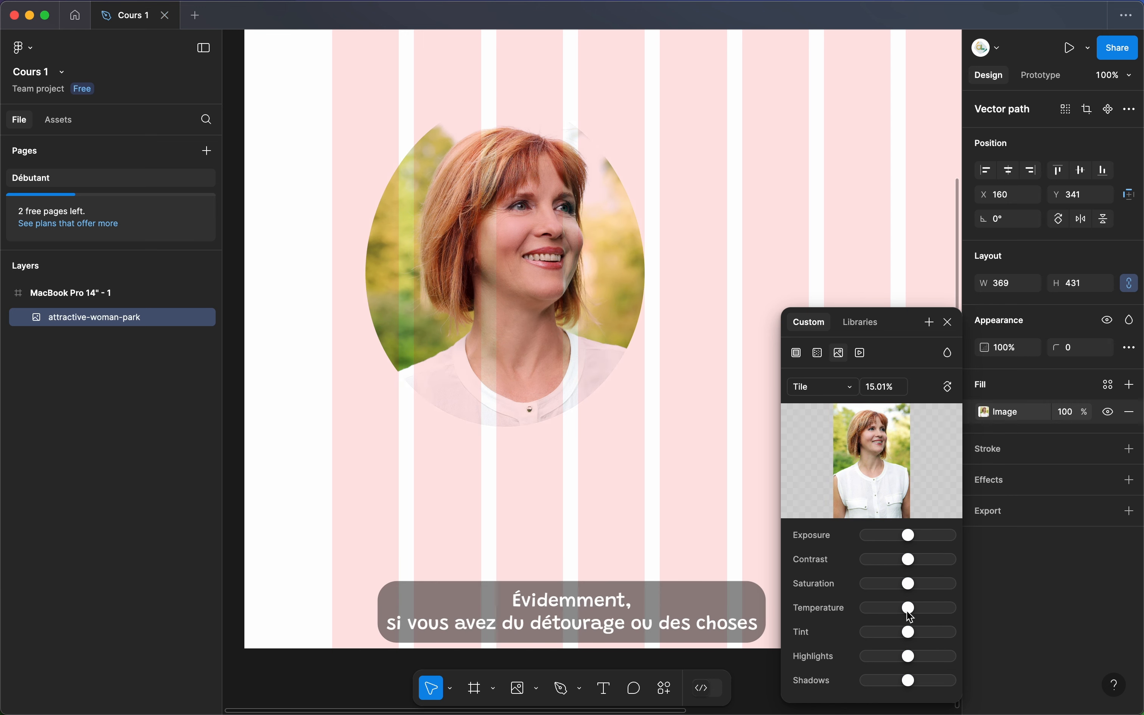